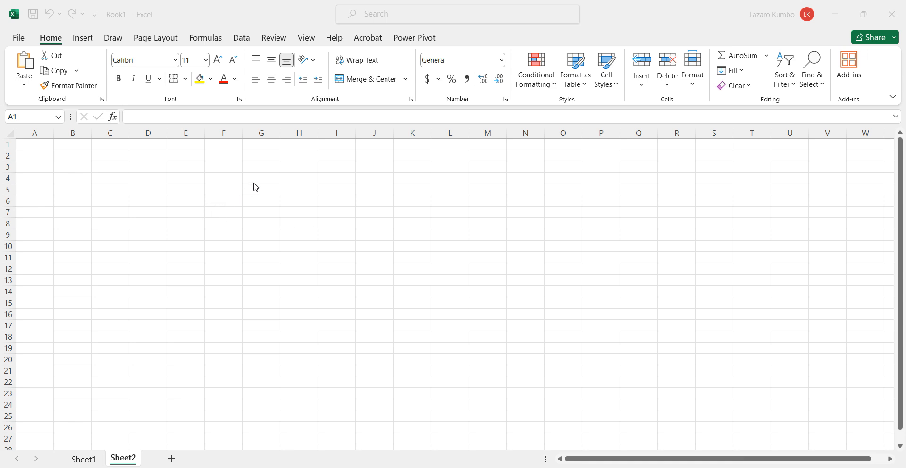
Enter the number 1 in cell I4 and an equals sign as text in cell J4
{"action": "left_click", "coordinate": [329, 180]}
{"action": "left_click", "coordinate": [330, 179]}
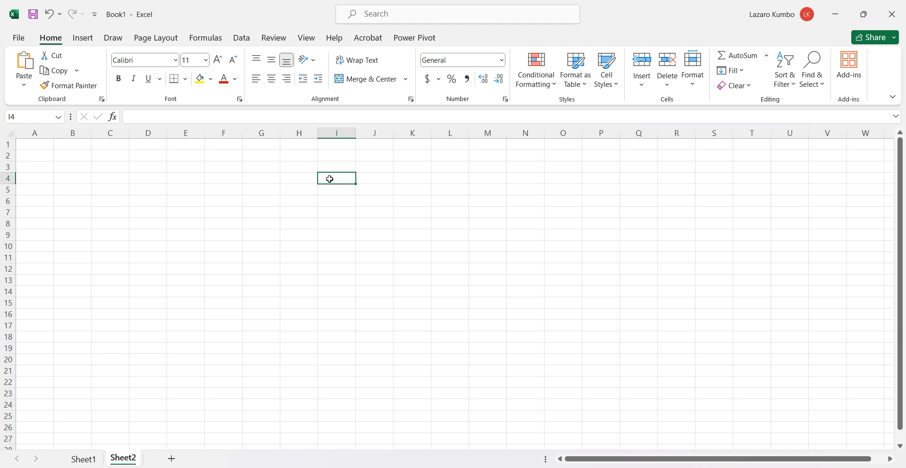
{"action": "type", "text": "1"}
{"action": "left_click", "coordinate": [374, 182]}
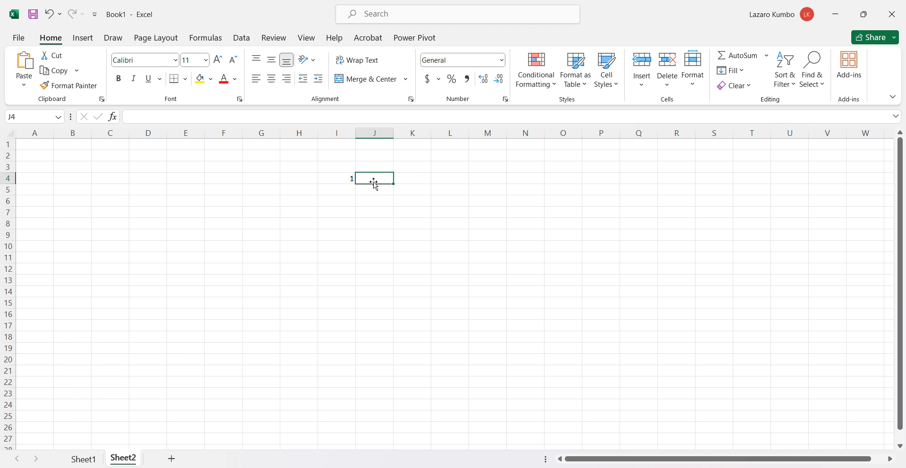
{"action": "double_click", "coordinate": [373, 181]}
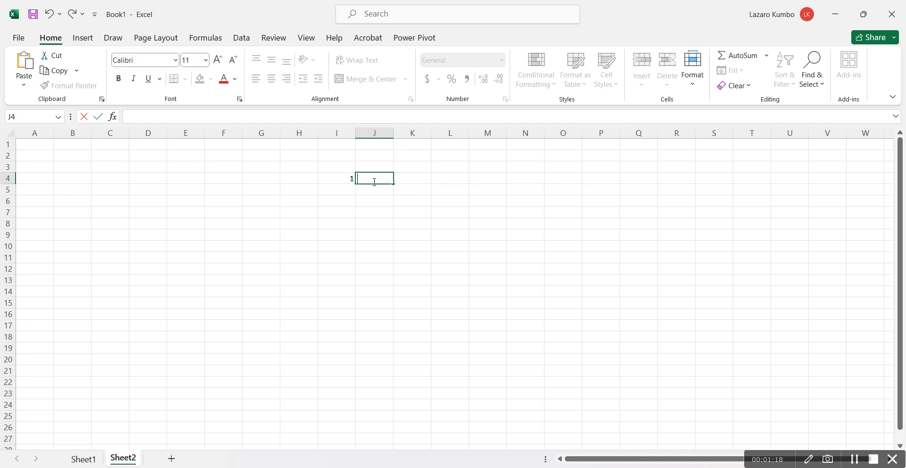
{"action": "type", "text": "="}
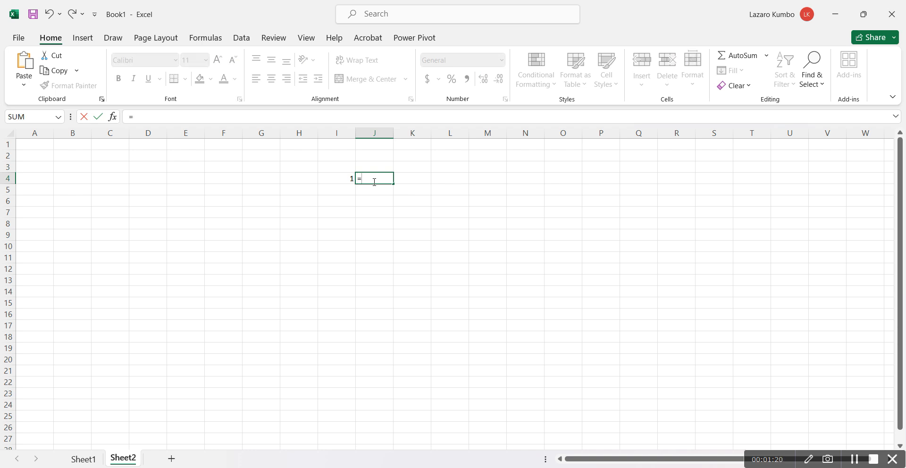
{"action": "left_click", "coordinate": [344, 191]}
{"action": "left_click", "coordinate": [373, 178]}
{"action": "key", "text": "BackSpace"}
{"action": "key", "text": "BackSpace"}
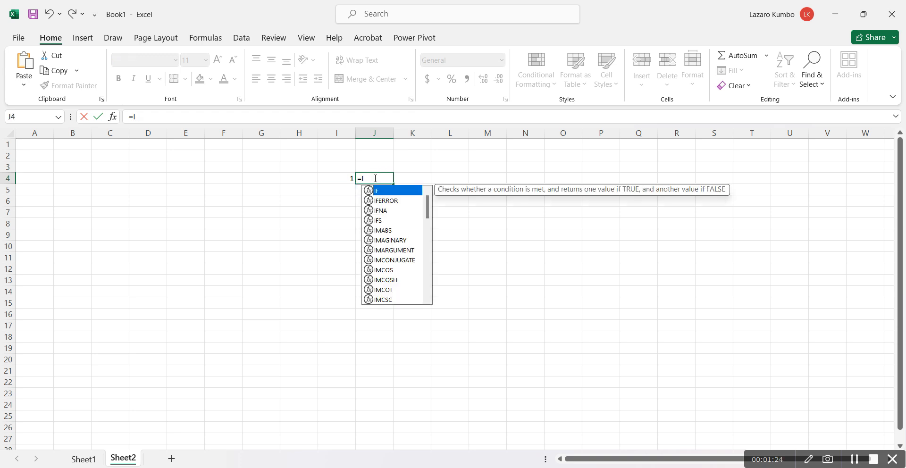
{"action": "type", "text": "\\"}
{"action": "key", "text": "BackSpace"}
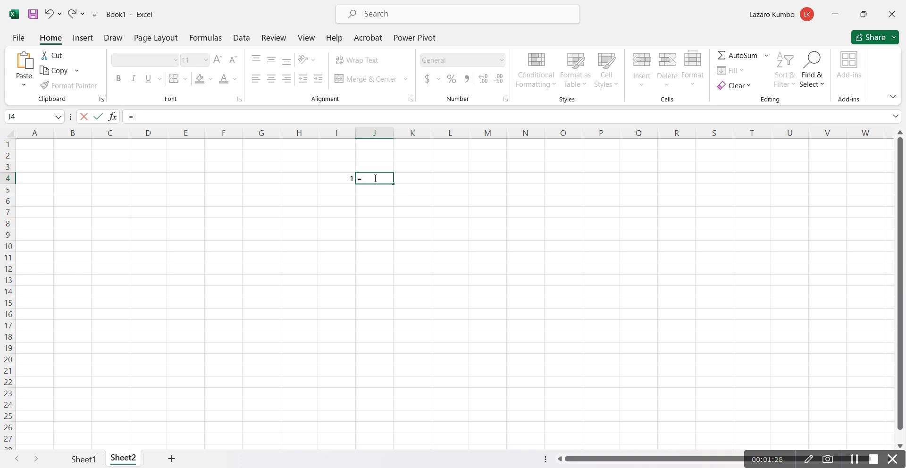
{"action": "key", "text": "Return"}
Enter the number 2 in cell I5 and the text "Name of dunctopm" in J5
{"action": "left_click", "coordinate": [344, 190]}
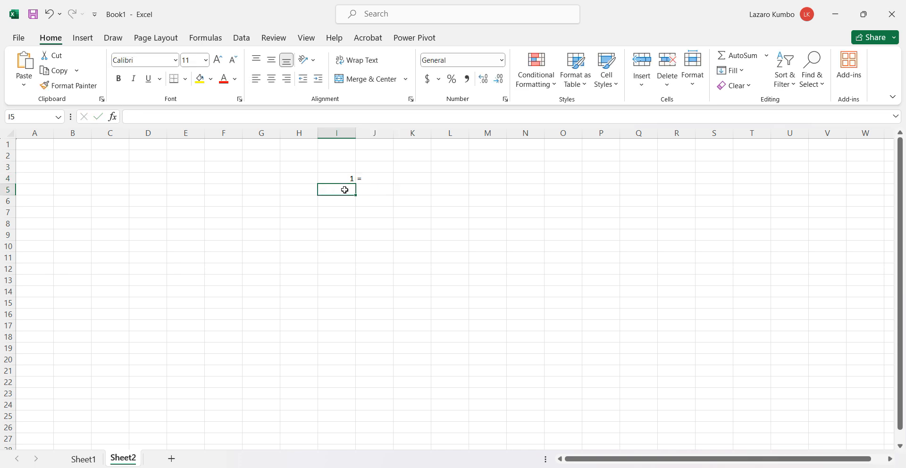
{"action": "type", "text": "2"}
{"action": "left_click", "coordinate": [373, 189]}
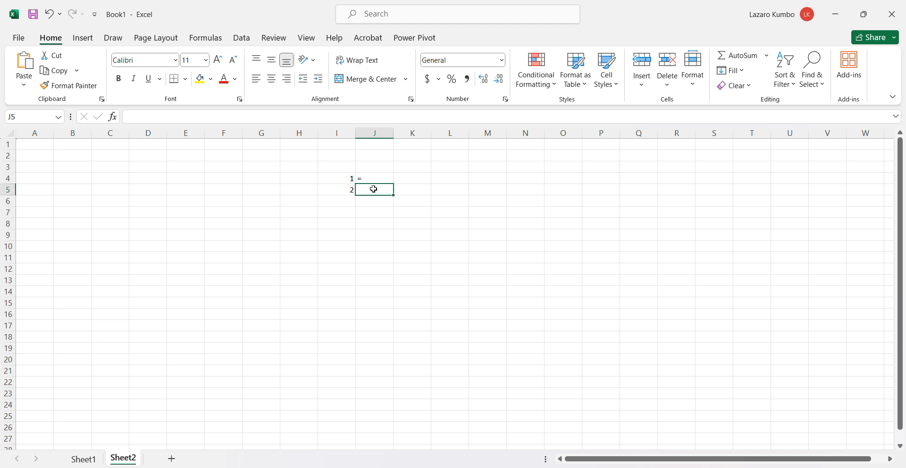
{"action": "type", "text": "Name"}
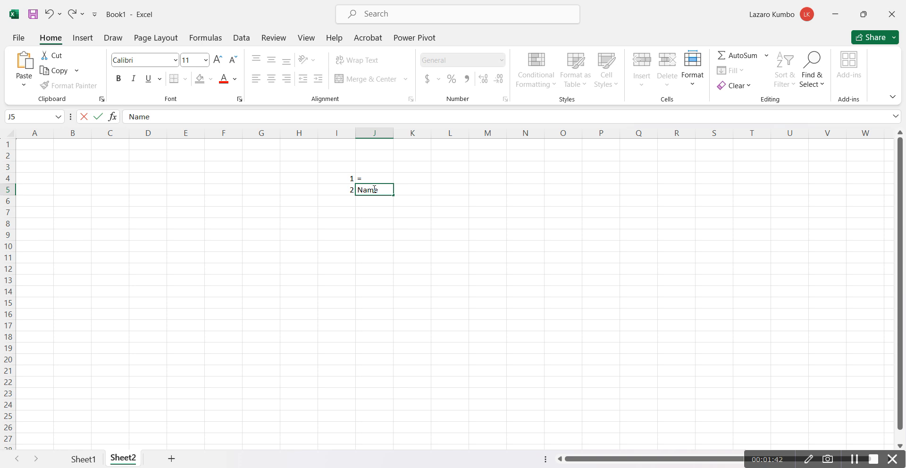
{"action": "type", "text": " of dunctopm"}
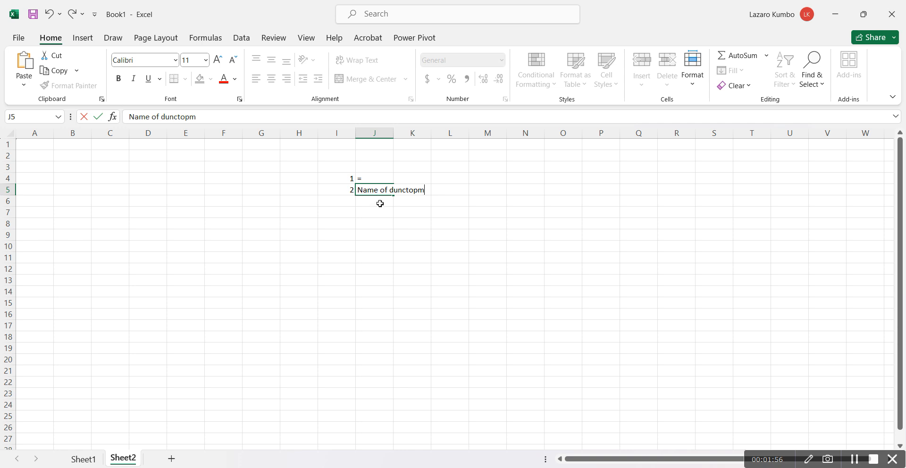
Enter the number 3 in cell I6 and the text "Paranthes" in J6
{"action": "left_click", "coordinate": [350, 200]}
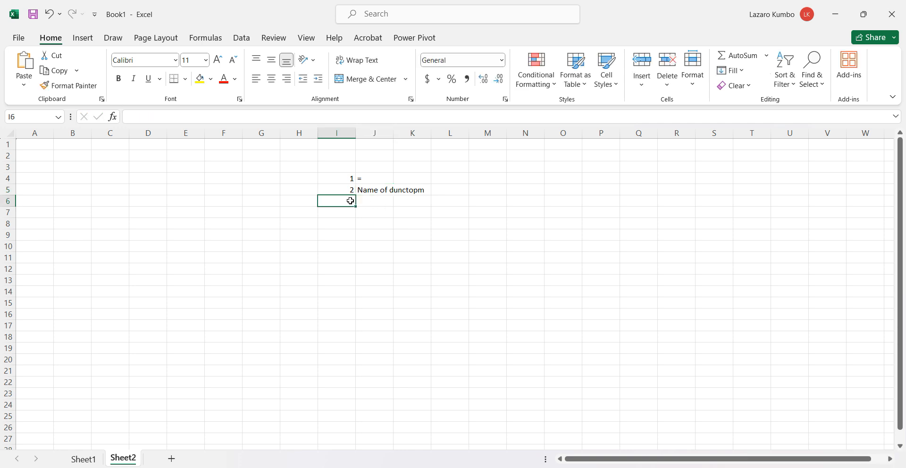
{"action": "type", "text": "3"}
{"action": "left_click", "coordinate": [366, 200]}
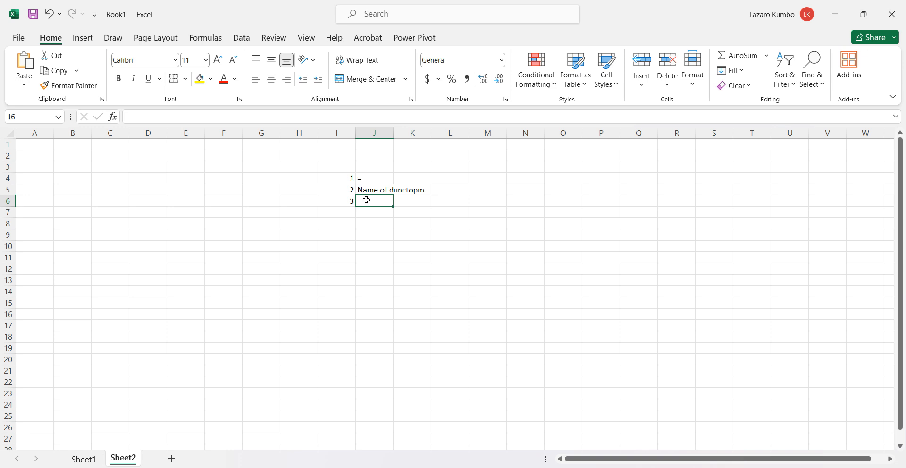
{"action": "type", "text": "Pa"}
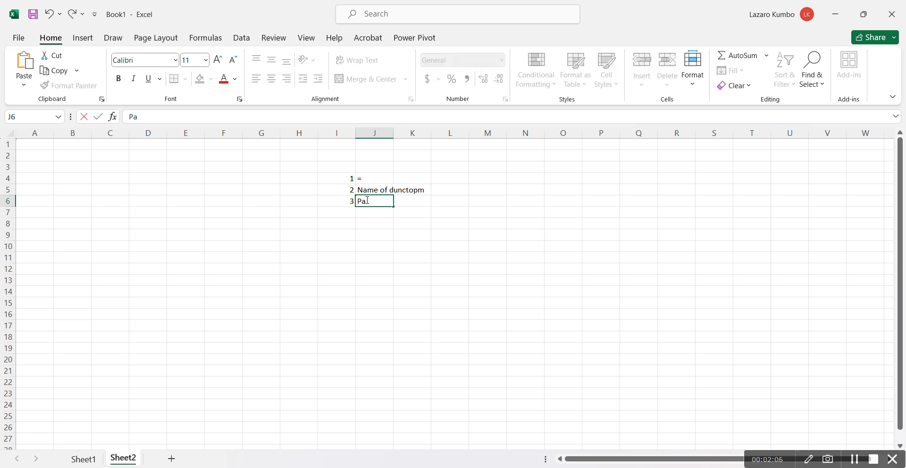
{"action": "type", "text": "ranthes"}
Enter the number 4 in cell I7 and the text "initial Value" in J7
{"action": "left_click", "coordinate": [351, 215]}
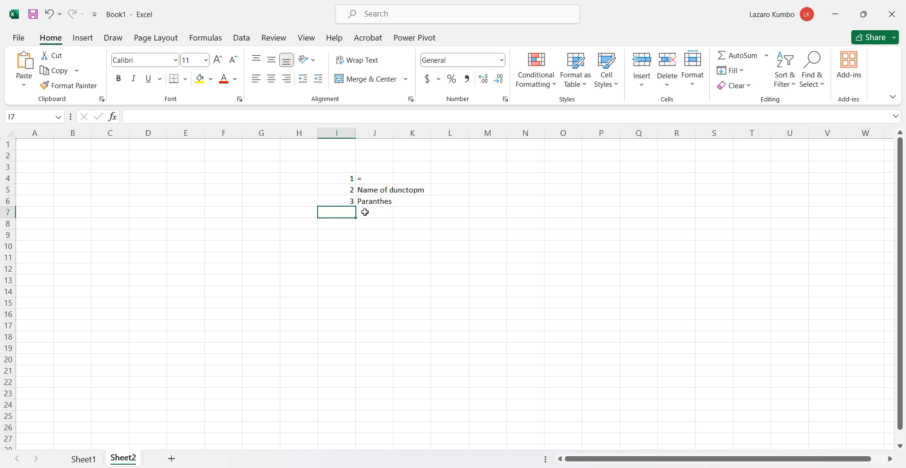
{"action": "type", "text": "4"}
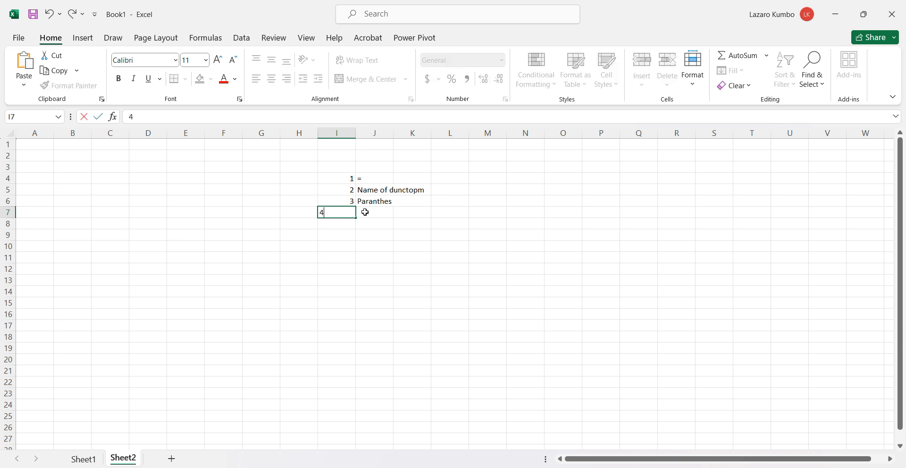
{"action": "left_click", "coordinate": [389, 212]}
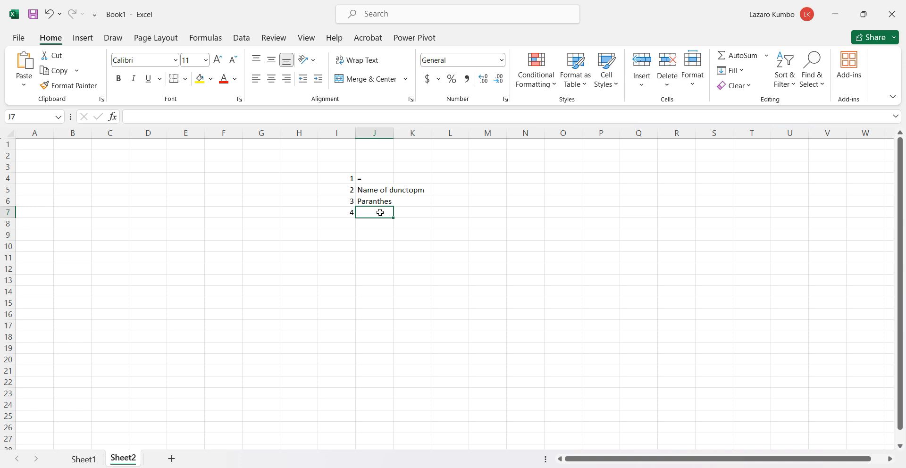
{"action": "type", "text": "("}
{"action": "key", "text": "BackSpace"}
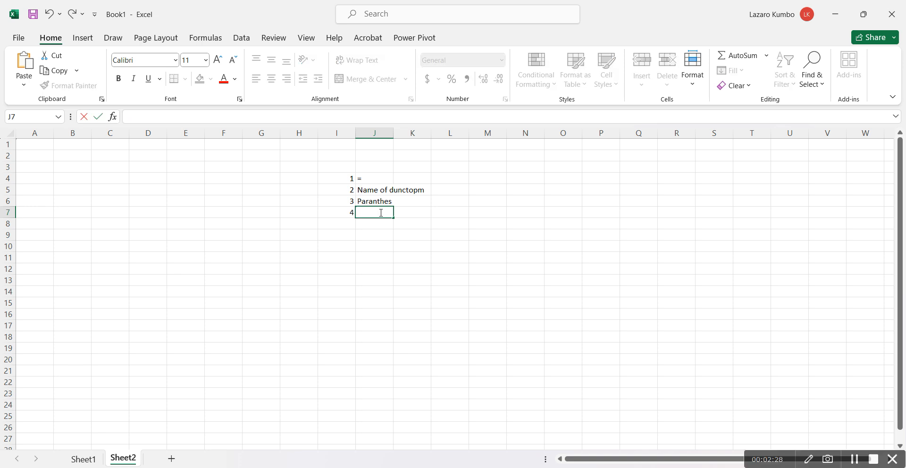
{"action": "type", "text": "initial Valu"}
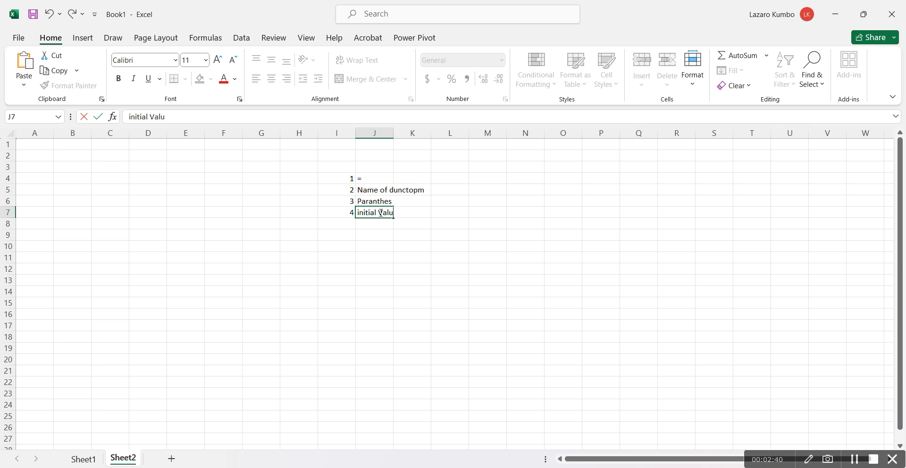
{"action": "type", "text": "e"}
Enter the number 5 in cell I8 and the text "Final Value" in J8
{"action": "left_click", "coordinate": [348, 226]}
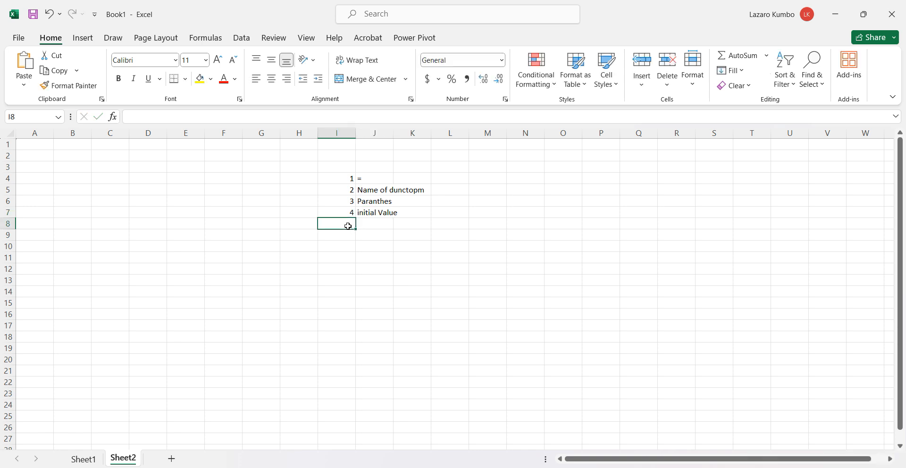
{"action": "type", "text": "5"}
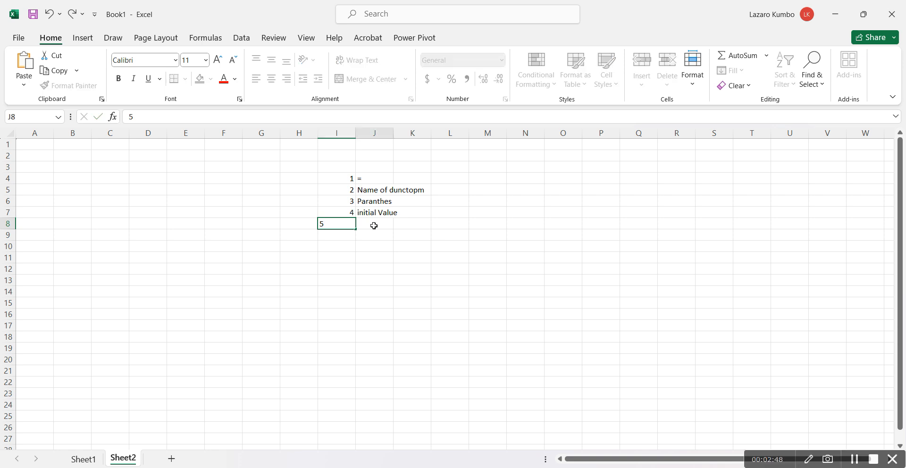
{"action": "left_click", "coordinate": [374, 226]}
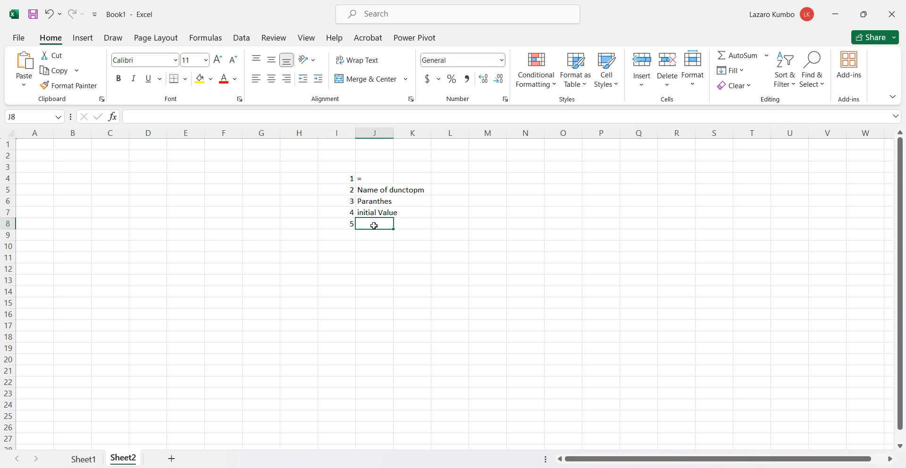
{"action": "type", "text": "Fin"}
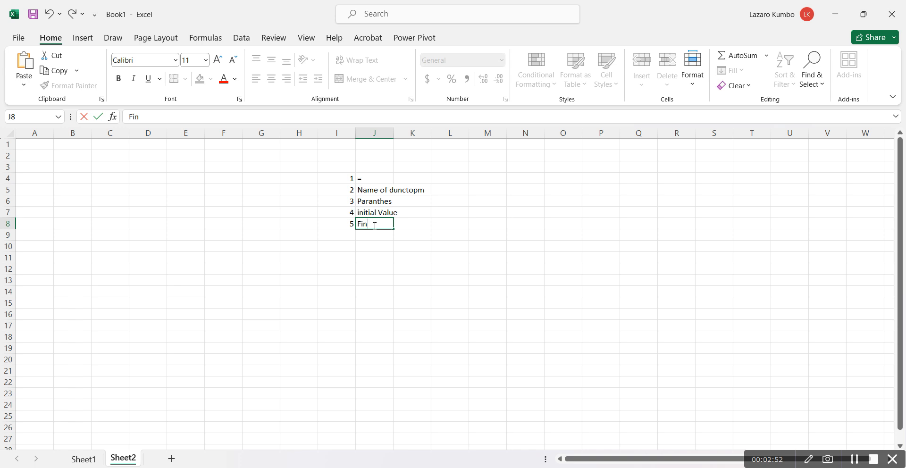
{"action": "type", "text": "al Value"}
{"action": "left_click", "coordinate": [410, 255]}
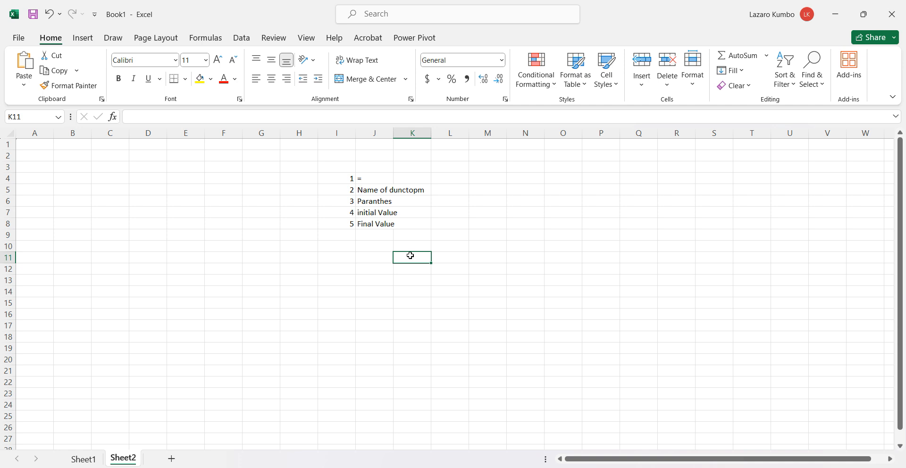
{"action": "left_click", "coordinate": [379, 236]}
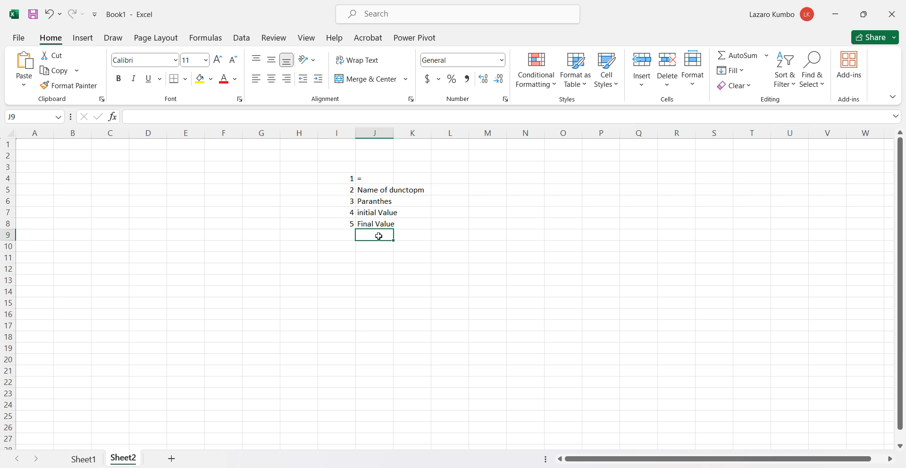
Start a list of function names with "sum" in cell M4 and "Average" in M5
{"action": "left_click", "coordinate": [486, 178]}
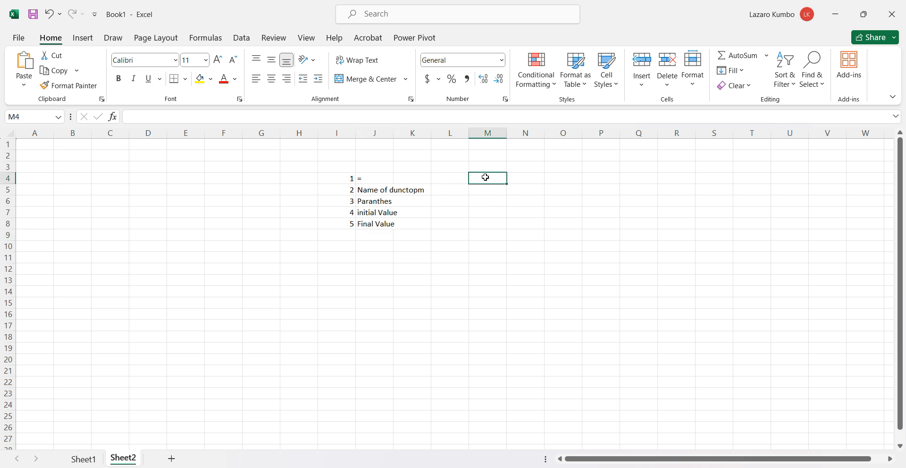
{"action": "type", "text": "sum"}
{"action": "left_click", "coordinate": [492, 190]}
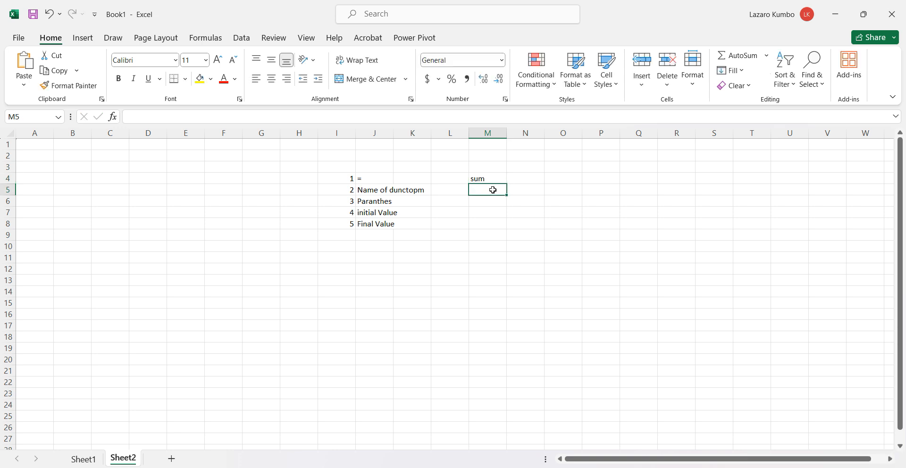
{"action": "type", "text": "Average"}
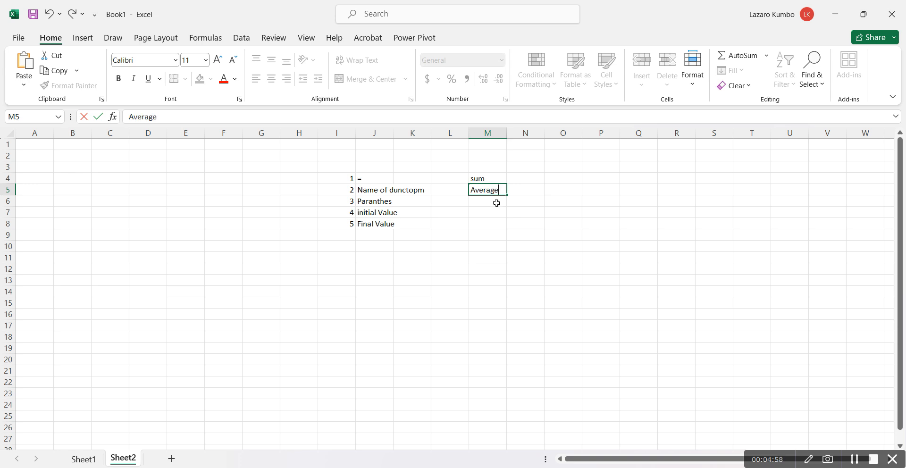
Add "Count" to the function name list in cell M6
{"action": "left_click", "coordinate": [497, 203]}
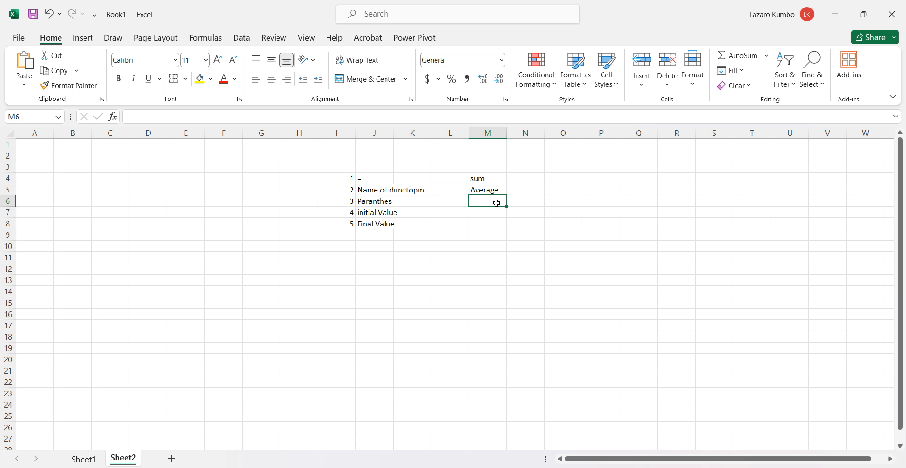
{"action": "type", "text": "Count"}
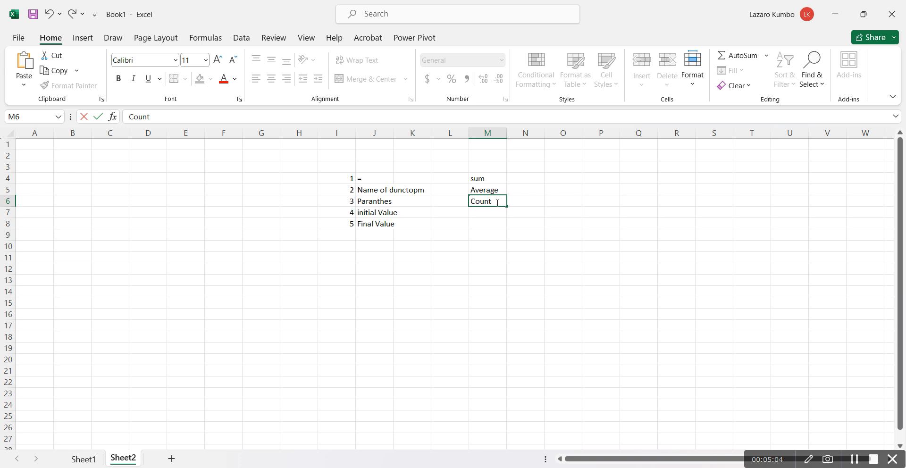
{"action": "left_click", "coordinate": [498, 214]}
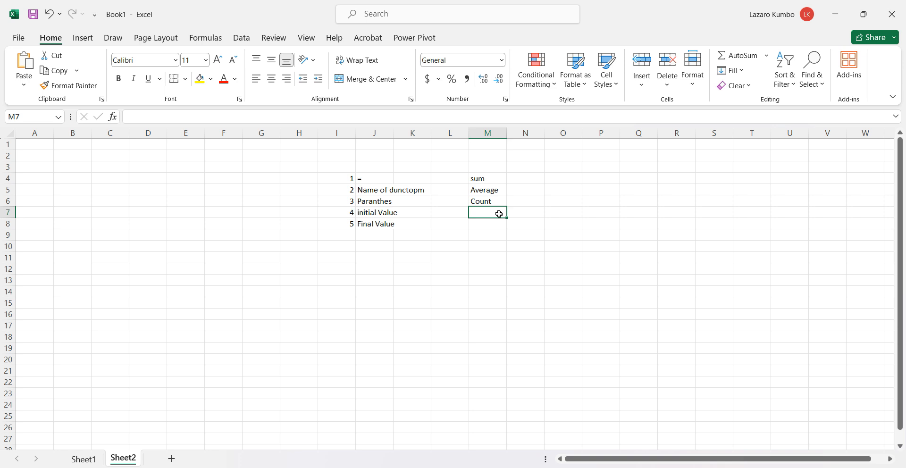
{"action": "left_click", "coordinate": [492, 177]}
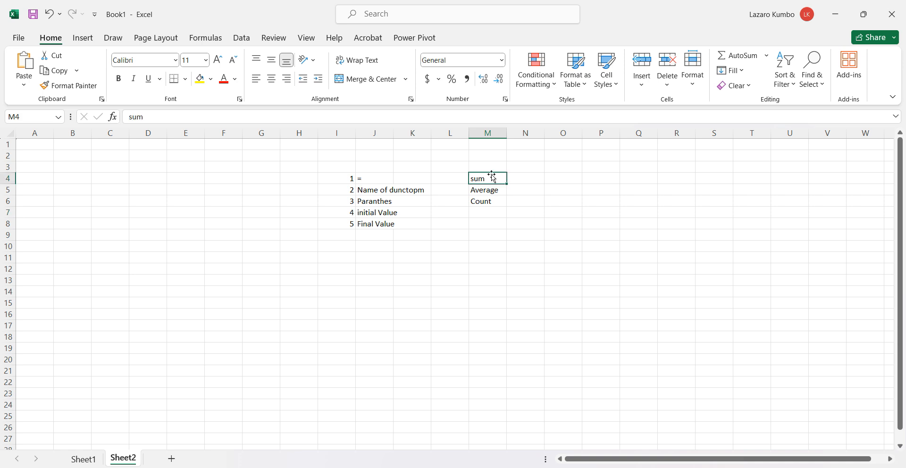
{"action": "left_click", "coordinate": [495, 201]}
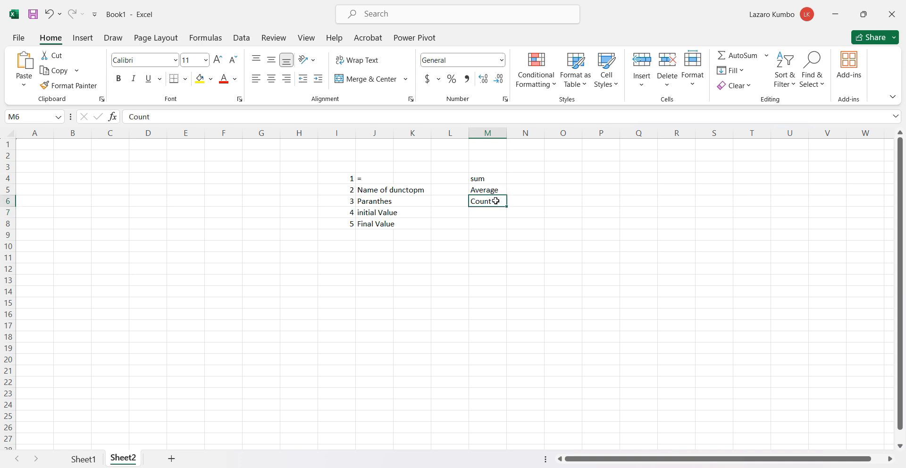
Add "Max" in cell M7 and "Min" in M8 to the function name list
{"action": "left_click", "coordinate": [494, 213]}
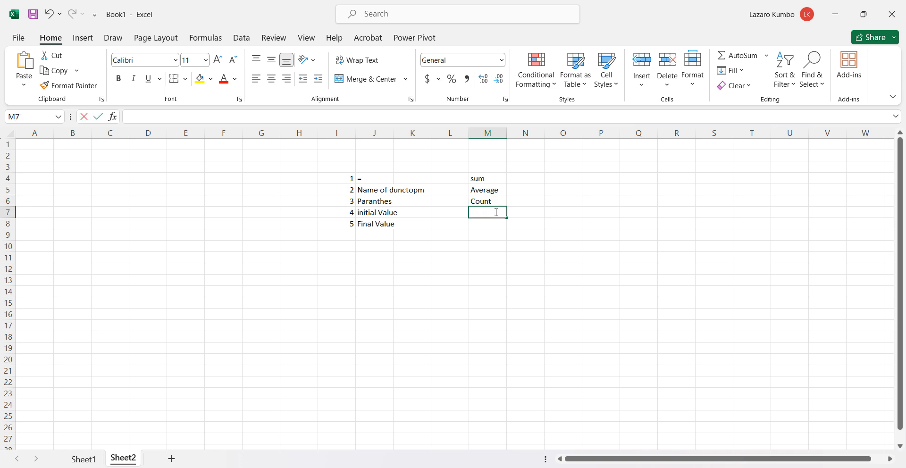
{"action": "type", "text": "Max"}
{"action": "left_click", "coordinate": [498, 221]}
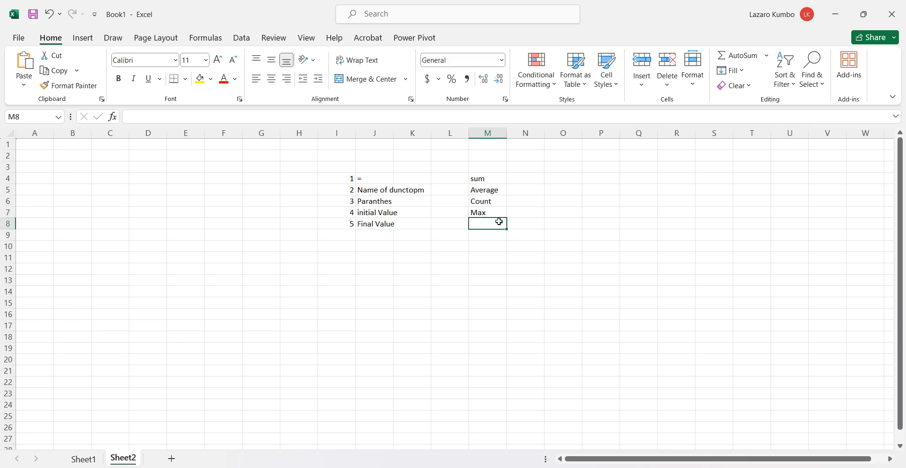
{"action": "type", "text": "Min"}
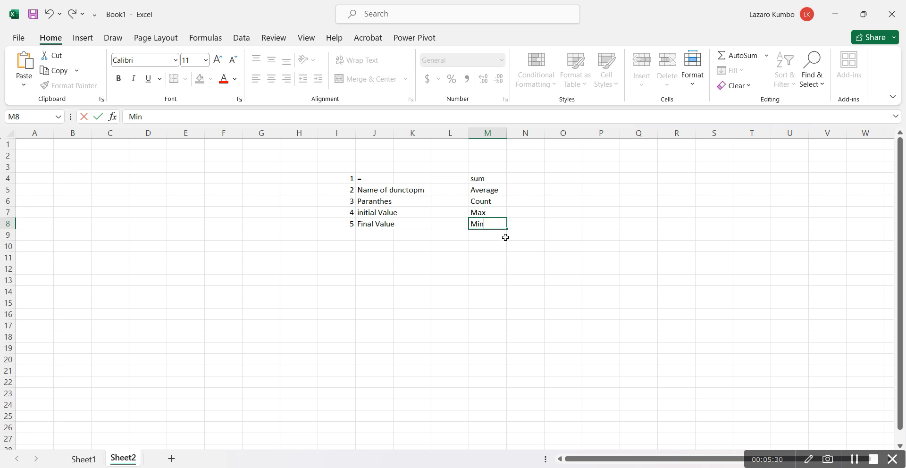
Add "CountA" to the function name list in cell M9
{"action": "left_click", "coordinate": [502, 239]}
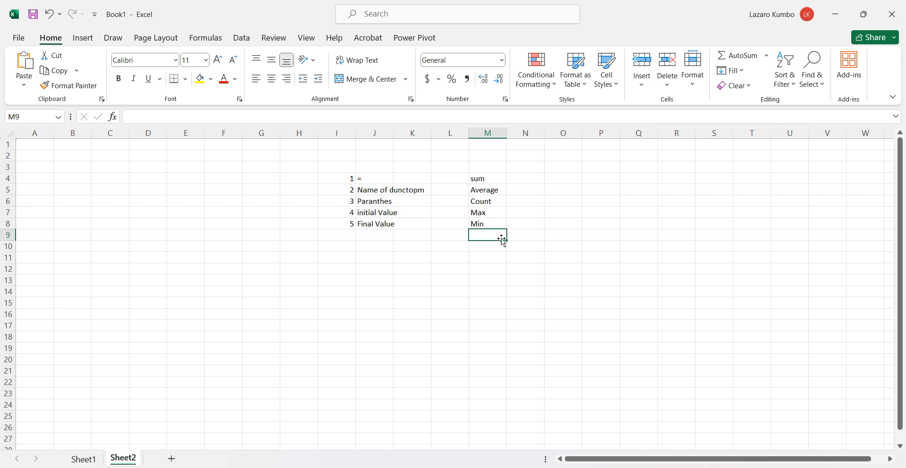
{"action": "type", "text": "Count"}
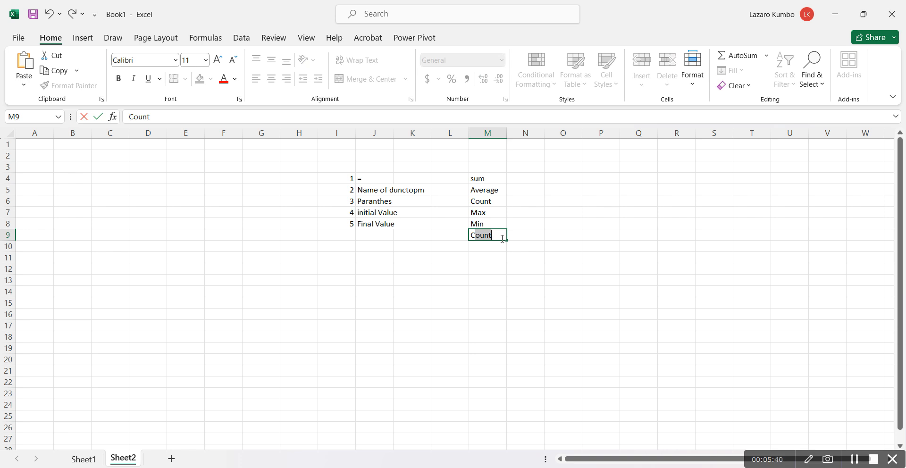
{"action": "key", "text": "Return"}
{"action": "key", "text": "Up"}
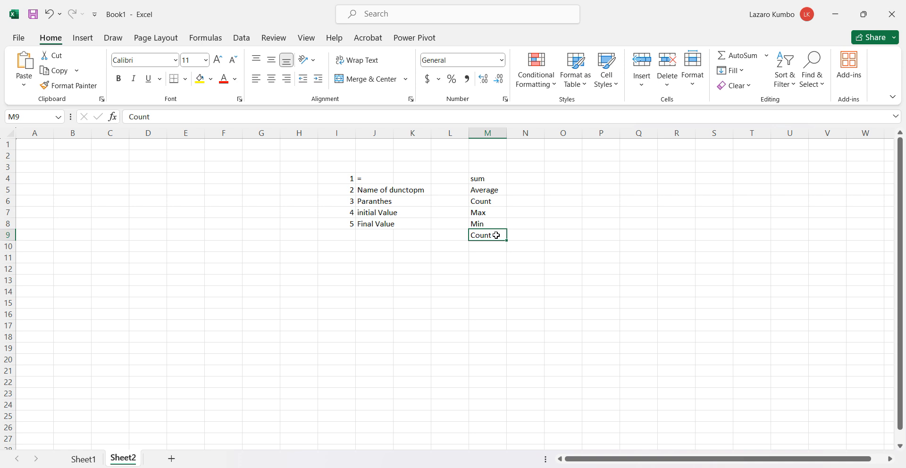
{"action": "double_click", "coordinate": [496, 236]}
{"action": "type", "text": "A"}
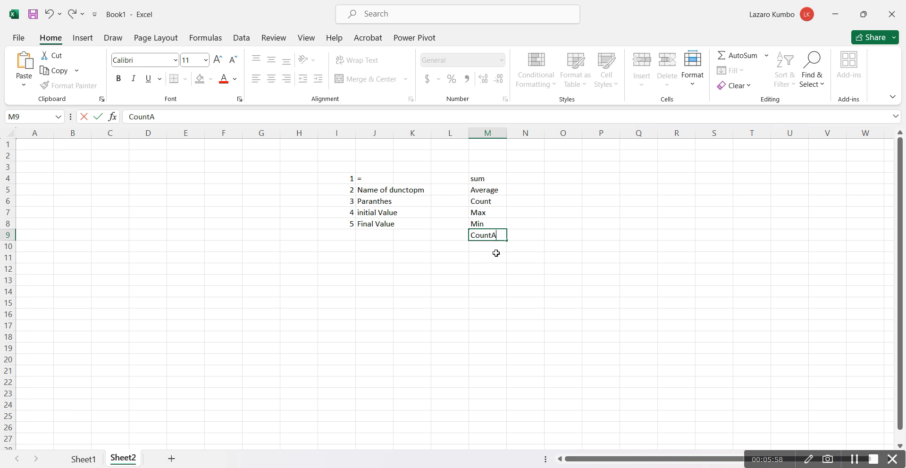
{"action": "left_click", "coordinate": [496, 249]}
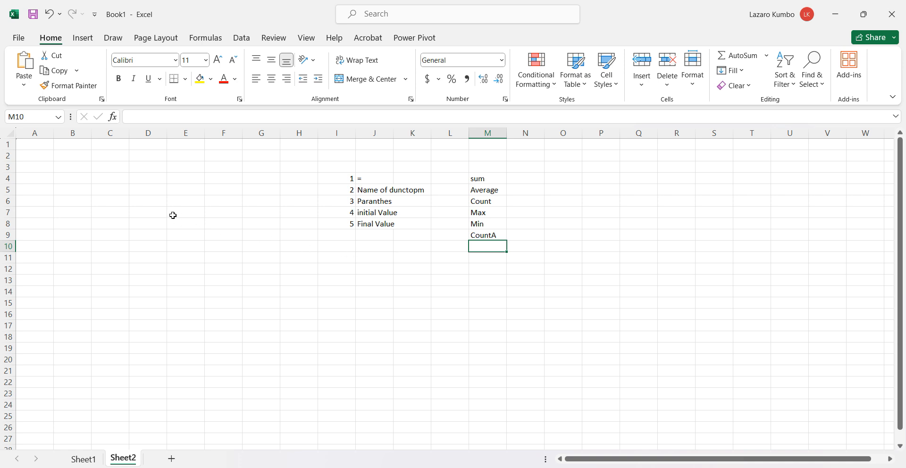
Enter the sample numbers 2, 3 and 8 in cells C5, D5 and E5
{"action": "left_click", "coordinate": [104, 195]}
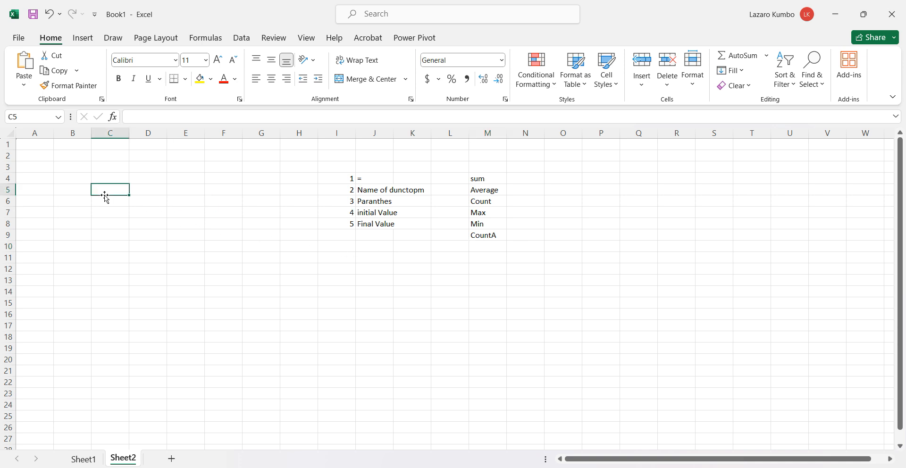
{"action": "type", "text": "2"}
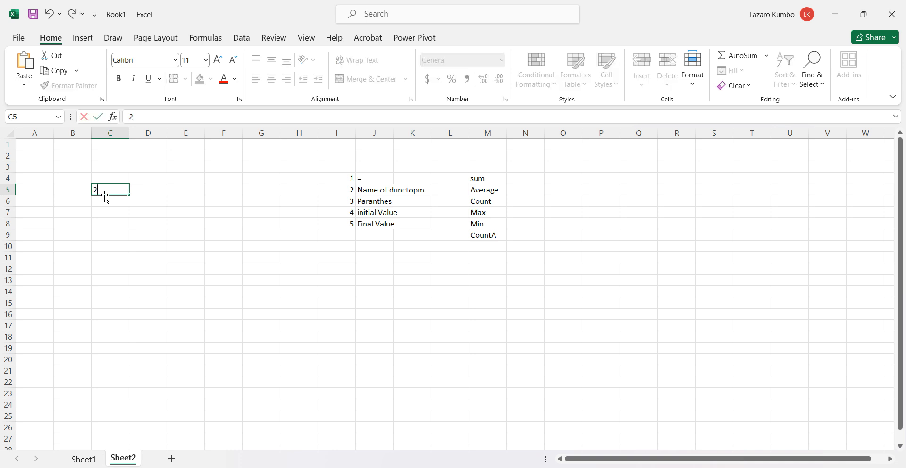
{"action": "left_click", "coordinate": [146, 191]}
{"action": "type", "text": "3"}
{"action": "left_click", "coordinate": [197, 190]}
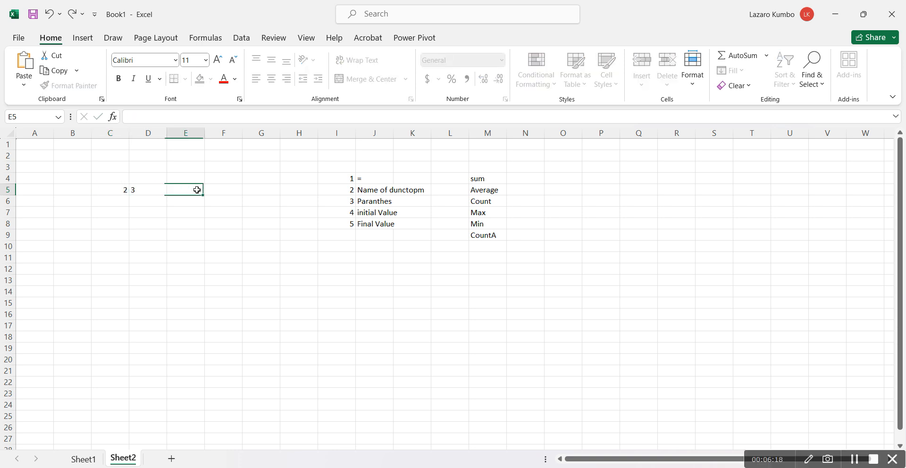
{"action": "type", "text": "8"}
{"action": "left_click", "coordinate": [229, 205]}
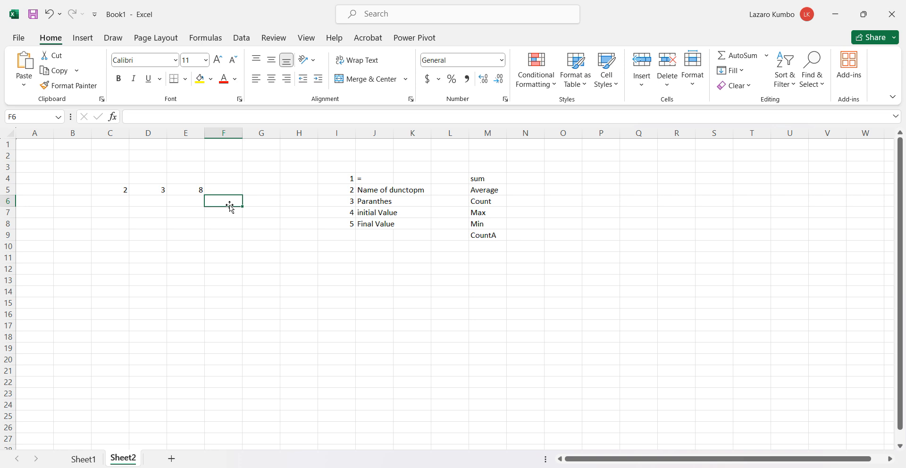
{"action": "left_click", "coordinate": [198, 190]}
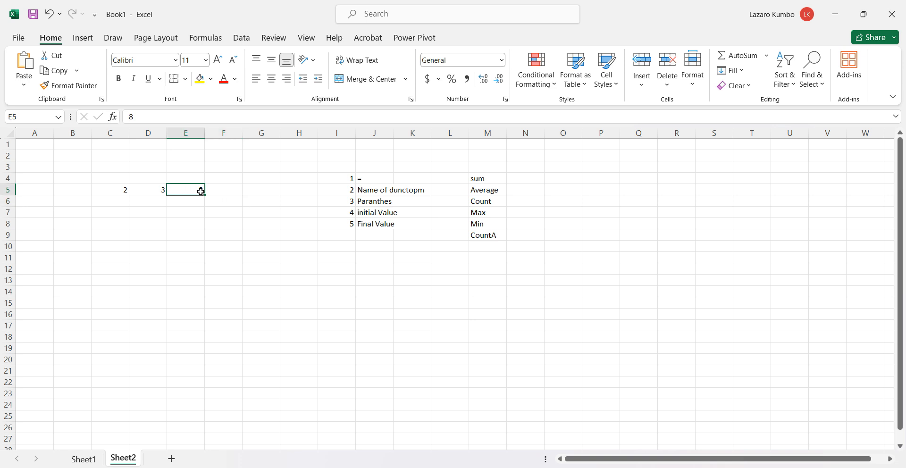
{"action": "left_click", "coordinate": [160, 190]}
{"action": "left_click", "coordinate": [120, 194]}
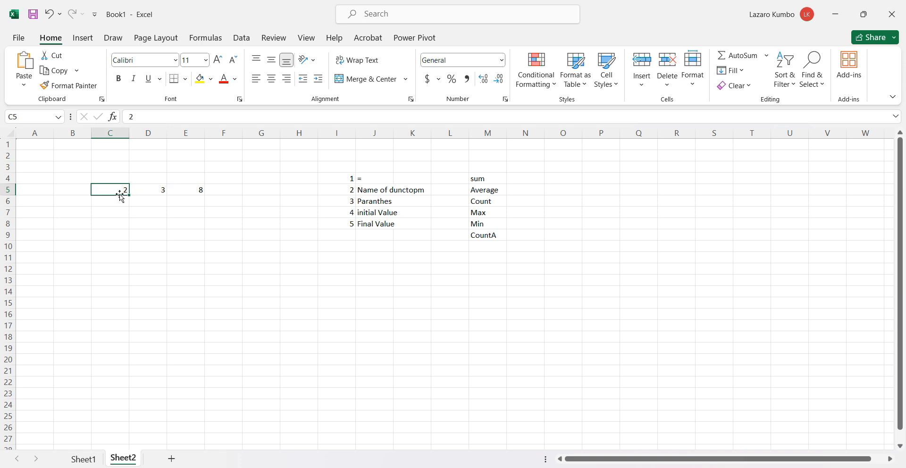
Begin a formula in cell F5 with =sum
{"action": "left_click", "coordinate": [227, 189]}
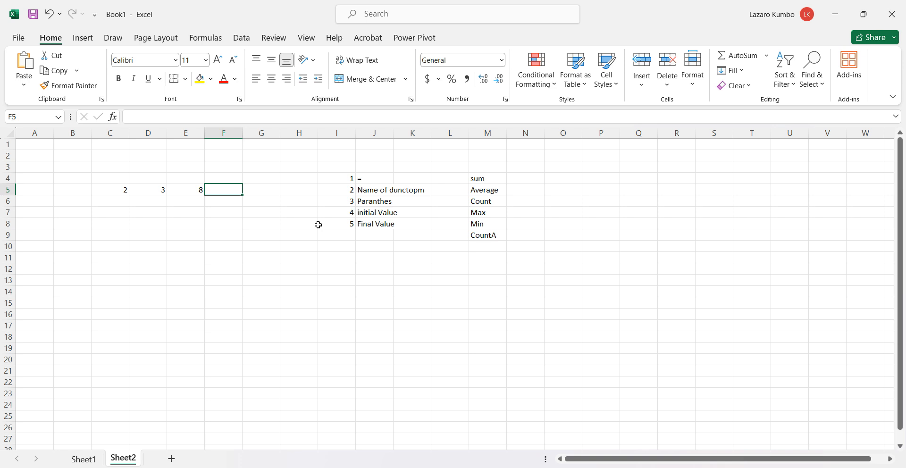
{"action": "type", "text": "-"}
{"action": "key", "text": "Escape"}
{"action": "type", "text": "-"}
{"action": "key", "text": "Escape"}
{"action": "type", "text": "="}
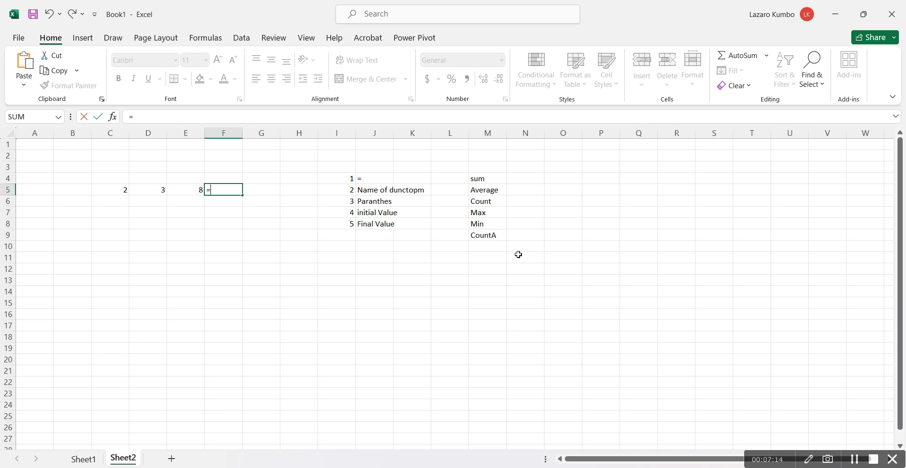
{"action": "type", "text": "s"}
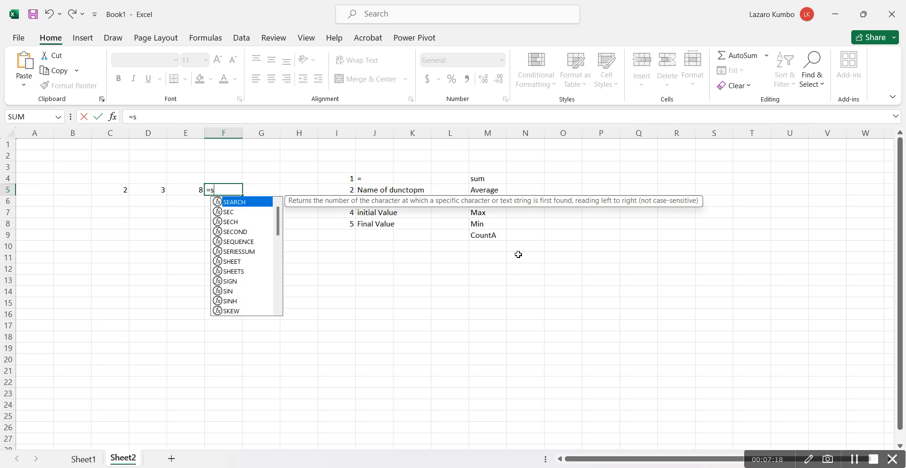
{"action": "left_click", "coordinate": [518, 255]}
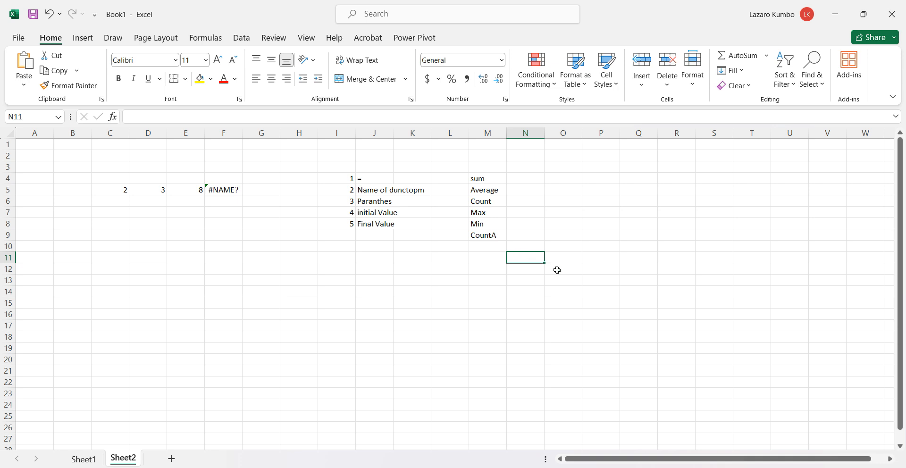
{"action": "left_click", "coordinate": [228, 189]}
{"action": "double_click", "coordinate": [229, 188]}
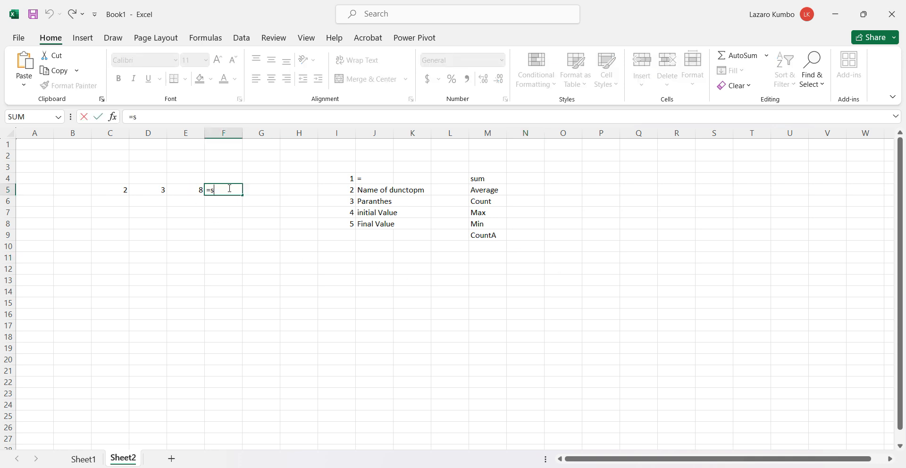
{"action": "type", "text": "um"}
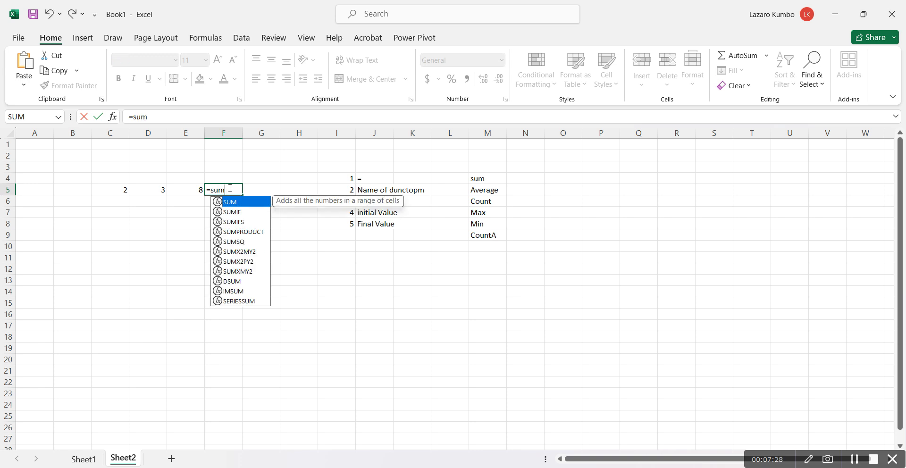
{"action": "type", "text": ")"}
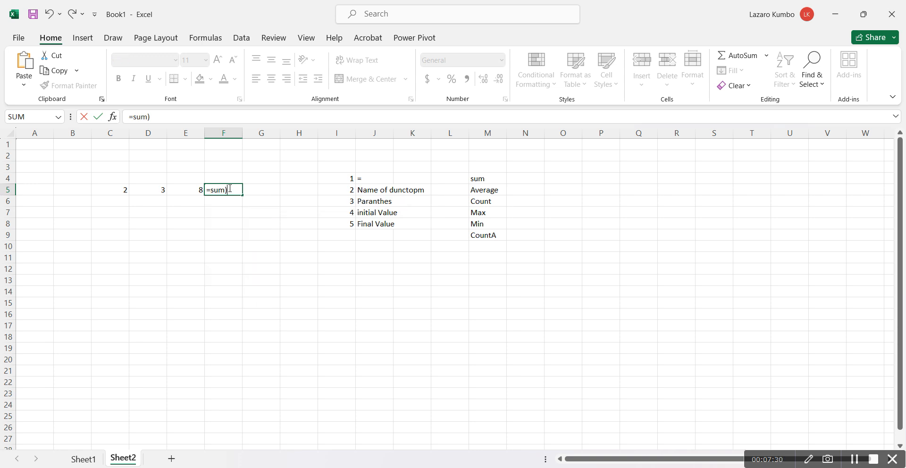
{"action": "key", "text": "BackSpace"}
{"action": "type", "text": ")"}
{"action": "key", "text": "BackSpace"}
{"action": "type", "text": "_"}
{"action": "key", "text": "BackSpace"}
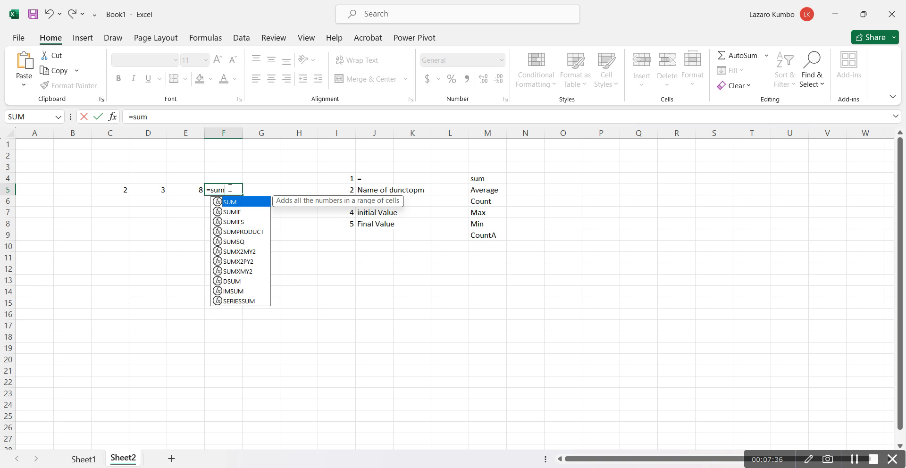
{"action": "type", "text": "9"}
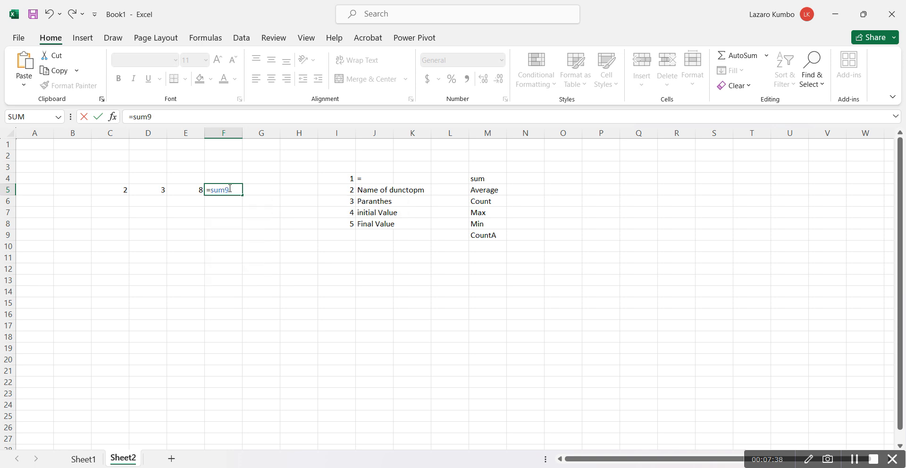
{"action": "key", "text": "BackSpace"}
Complete the formula in F5 as =sum(C5:E5), taking C5 as the initial value and E5 as the final value
{"action": "type", "text": "()"}
{"action": "left_click", "coordinate": [227, 190]}
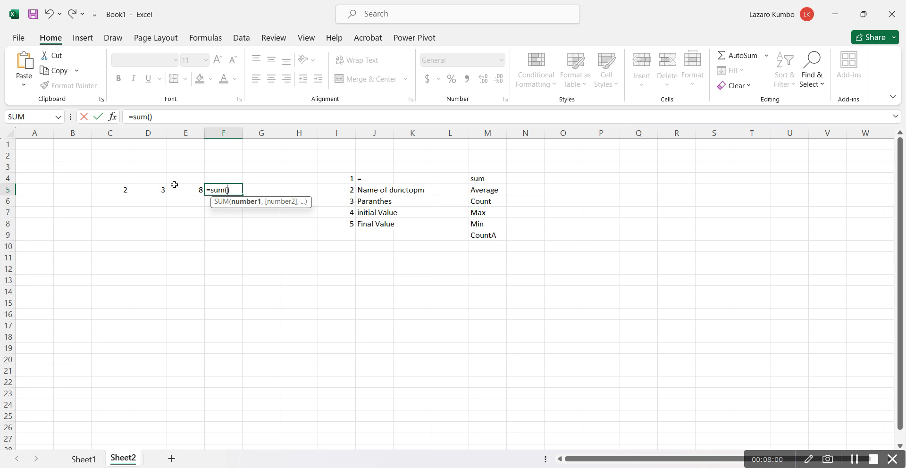
{"action": "left_click", "coordinate": [119, 189]}
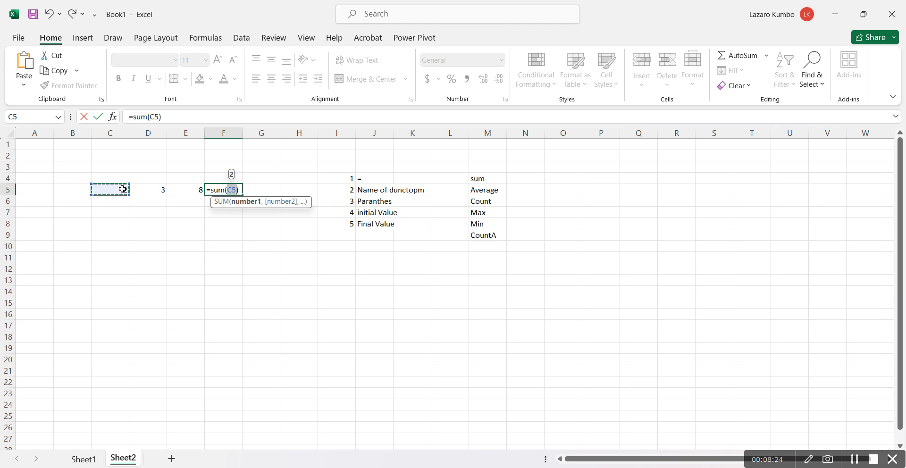
{"action": "left_click", "coordinate": [237, 189]}
{"action": "type", "text": ":"}
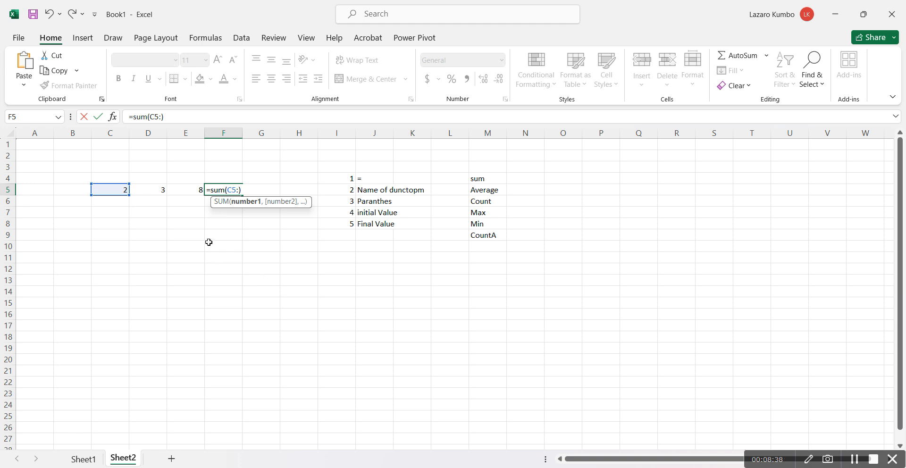
{"action": "left_click", "coordinate": [192, 192]}
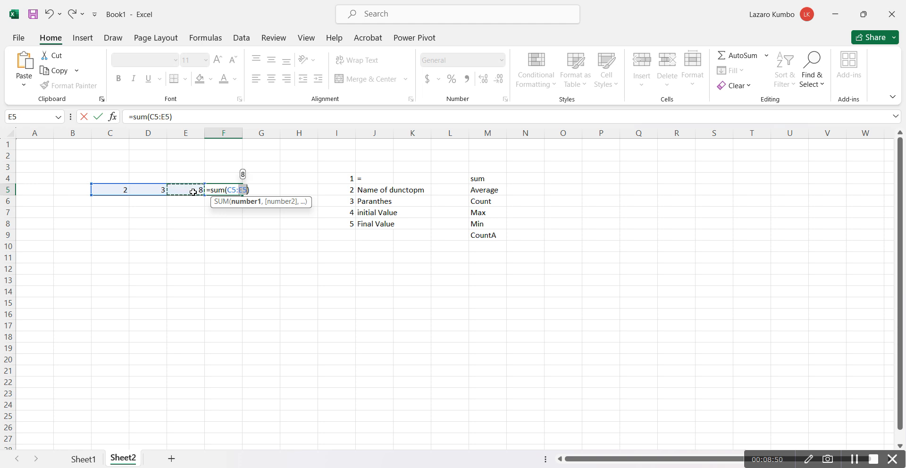
{"action": "type", "text": ")"}
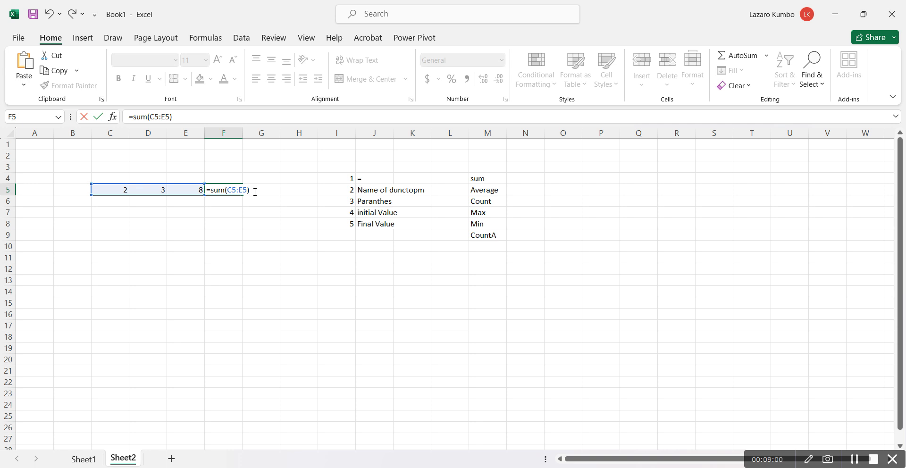
{"action": "key", "text": "Return"}
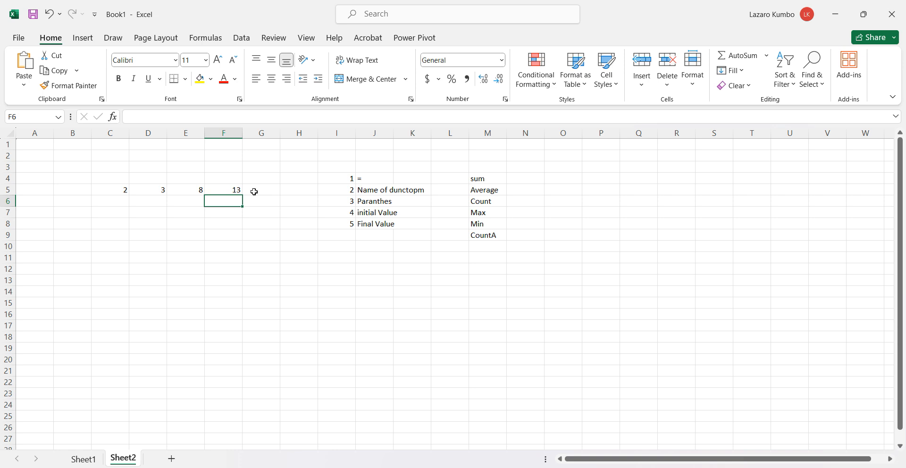
Enter 3 in cell E6 and fill the E5:E6 series down to E22
{"action": "left_click", "coordinate": [122, 188]}
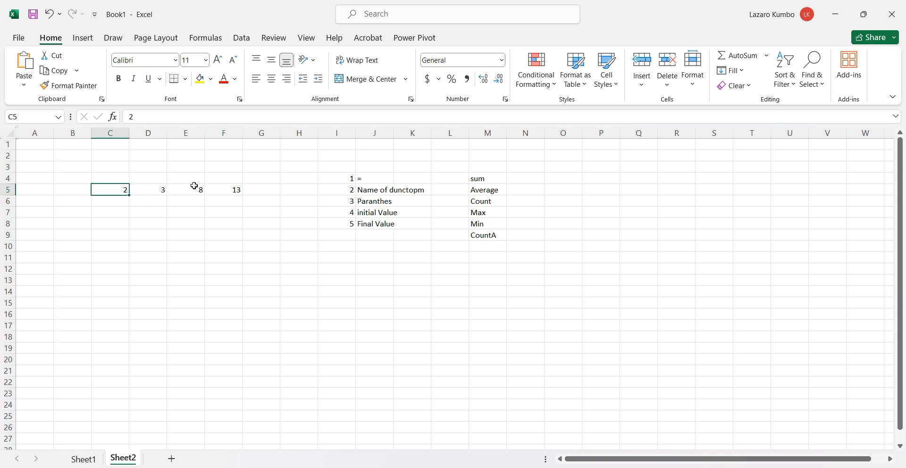
{"action": "left_click", "coordinate": [197, 190]}
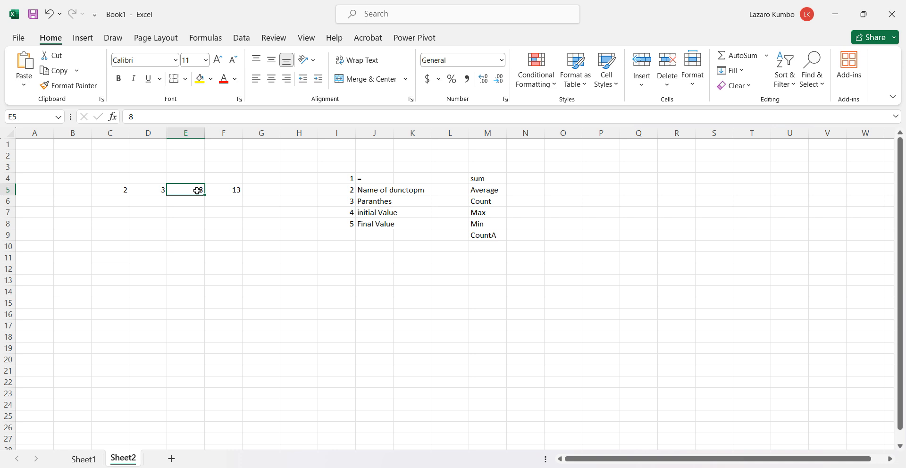
{"action": "left_click", "coordinate": [198, 202]}
{"action": "type", "text": "3"}
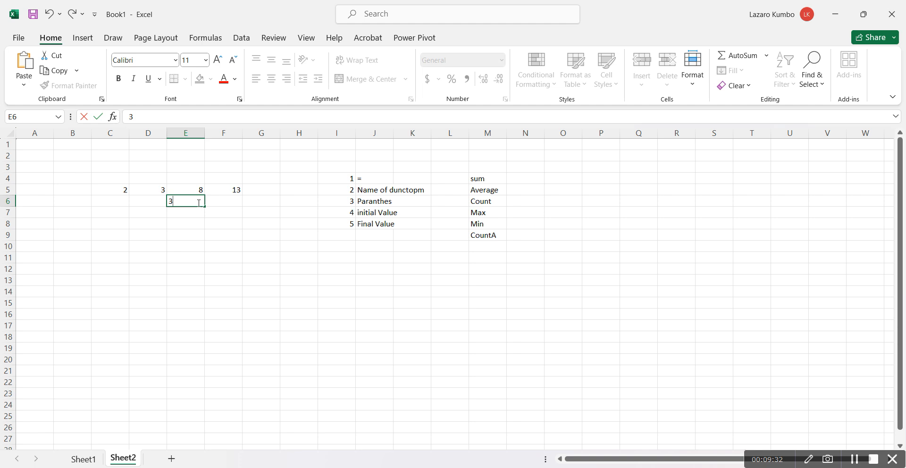
{"action": "key", "text": "Return"}
{"action": "left_click_drag", "start_coordinate": [197, 189], "coordinate": [205, 385]}
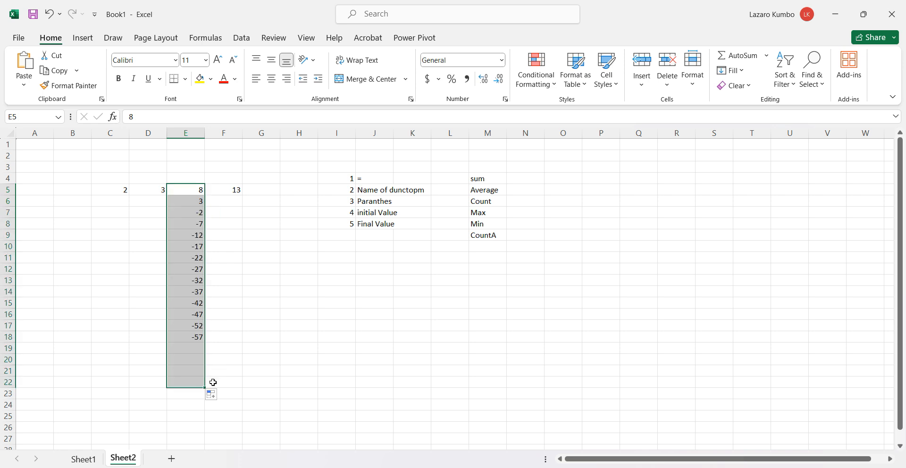
{"action": "left_click", "coordinate": [193, 409]}
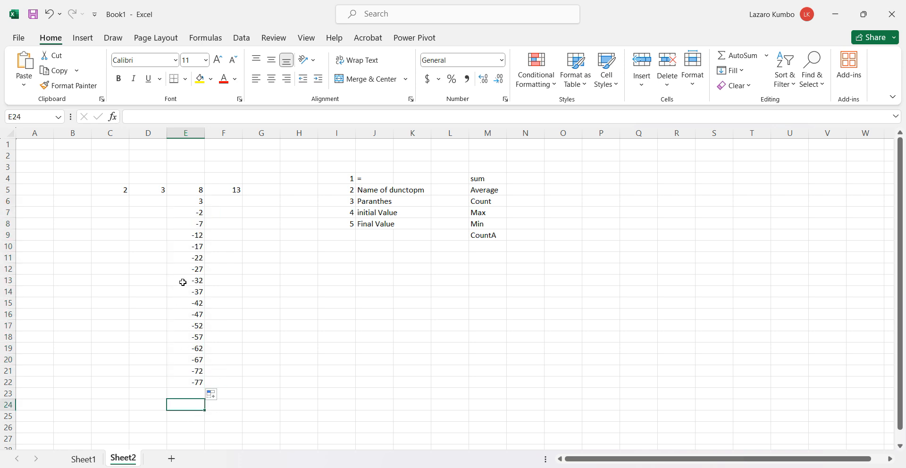
Clear the value in cell E7
{"action": "key", "text": "Up"}
{"action": "key", "text": "Up"}
{"action": "key", "text": "Up"}
{"action": "key", "text": "Up"}
{"action": "key", "text": "Up"}
{"action": "key", "text": "Up"}
{"action": "key", "text": "Up"}
{"action": "key", "text": "Up"}
{"action": "key", "text": "Up"}
{"action": "key", "text": "Up"}
{"action": "key", "text": "Up"}
{"action": "key", "text": "Up"}
{"action": "key", "text": "Up"}
{"action": "key", "text": "Up"}
{"action": "key", "text": "Up"}
{"action": "key", "text": "Up"}
{"action": "key", "text": "Up"}
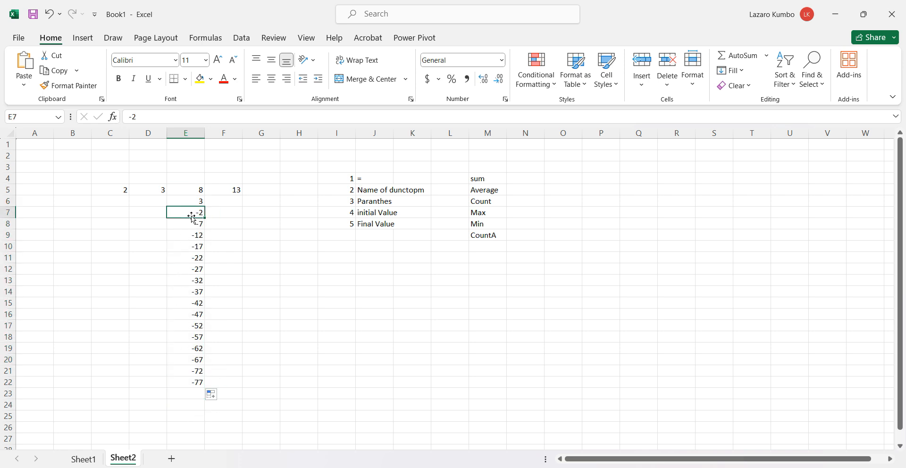
{"action": "key", "text": "BackSpace"}
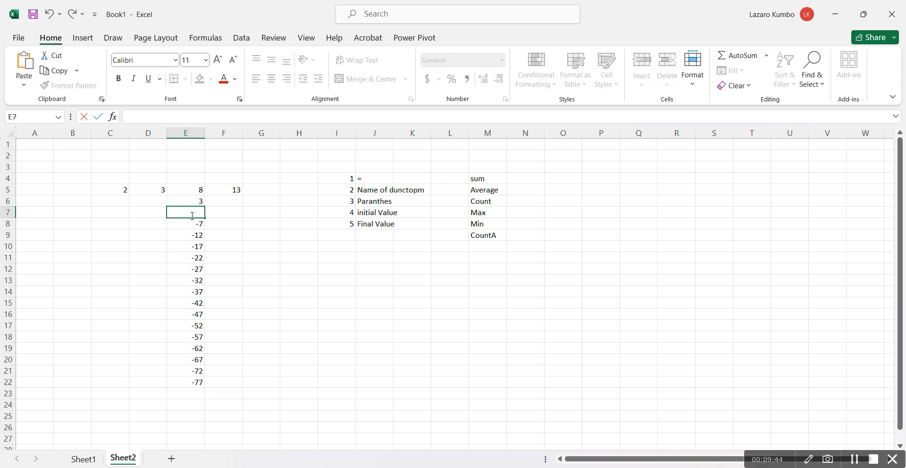
{"action": "key", "text": "ctrl+z"}
{"action": "key", "text": "BackSpace"}
{"action": "key", "text": "ctrl+z"}
{"action": "left_click", "coordinate": [230, 214]}
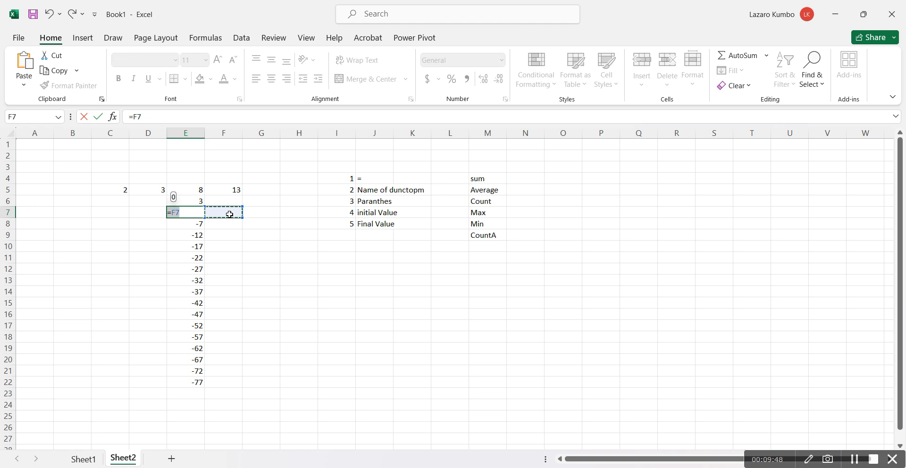
{"action": "key", "text": "BackSpace"}
{"action": "key", "text": "ctrl+z"}
{"action": "key", "text": "BackSpace"}
{"action": "key", "text": "ctrl+z"}
{"action": "key", "text": "BackSpace"}
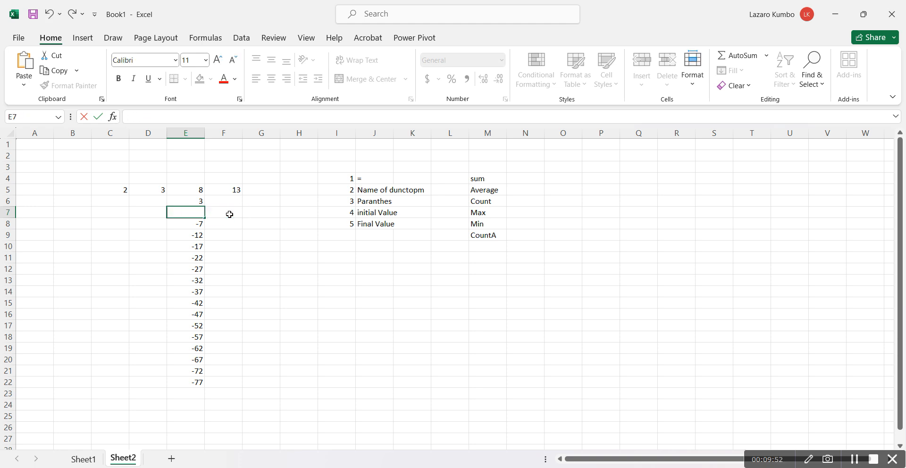
{"action": "key", "text": "ctrl+s"}
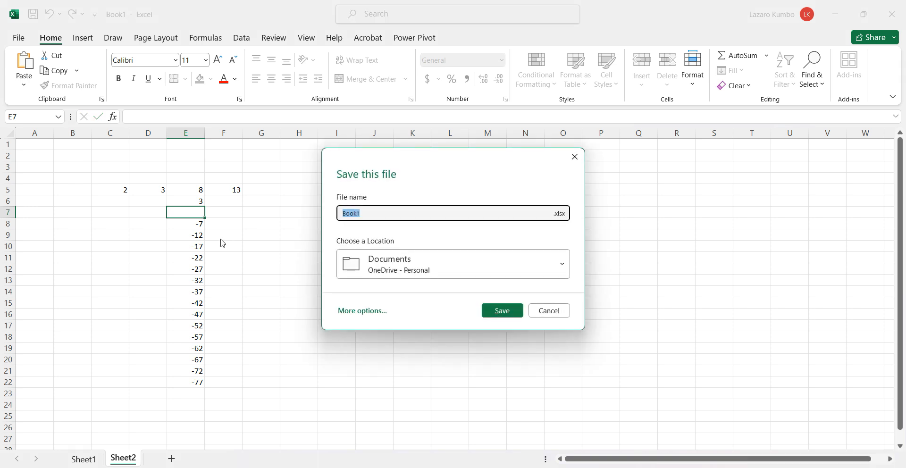
{"action": "left_click", "coordinate": [575, 158]}
{"action": "left_click", "coordinate": [250, 269]}
Clear the number in cell E5 and the filled series below it down to E22
{"action": "left_click_drag", "start_coordinate": [181, 190], "coordinate": [201, 378]}
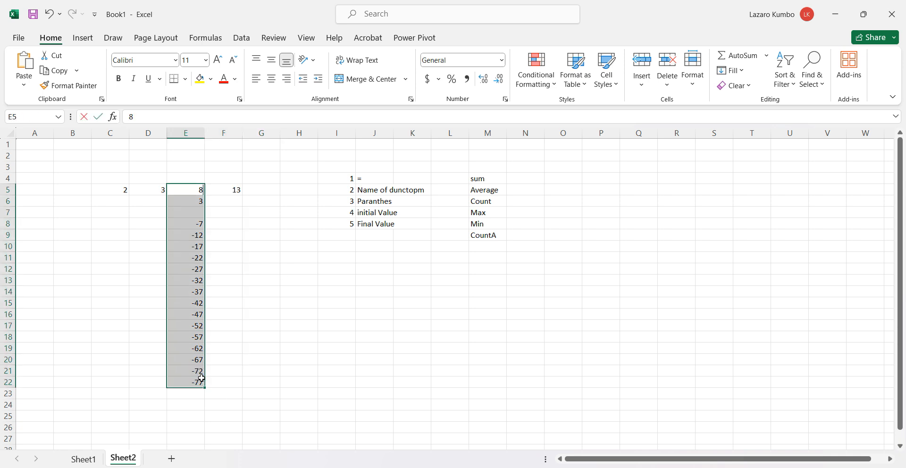
{"action": "key", "text": "BackSpace"}
{"action": "left_click", "coordinate": [228, 363]}
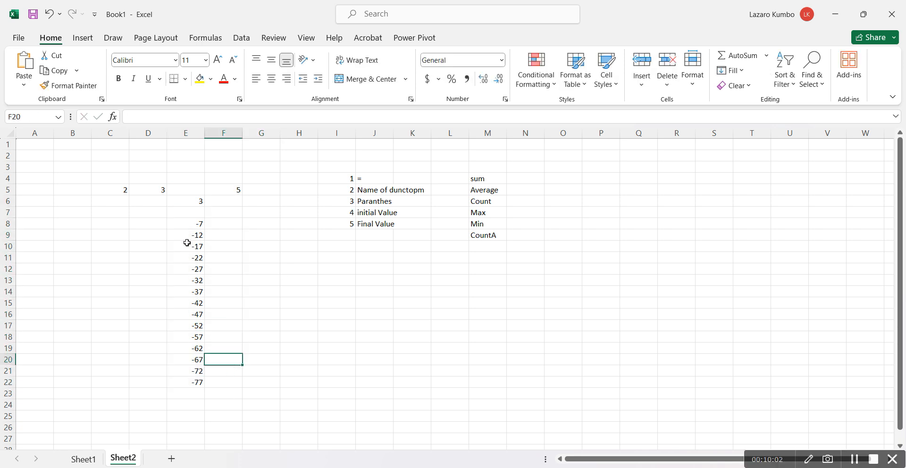
{"action": "left_click_drag", "start_coordinate": [190, 202], "coordinate": [201, 378]}
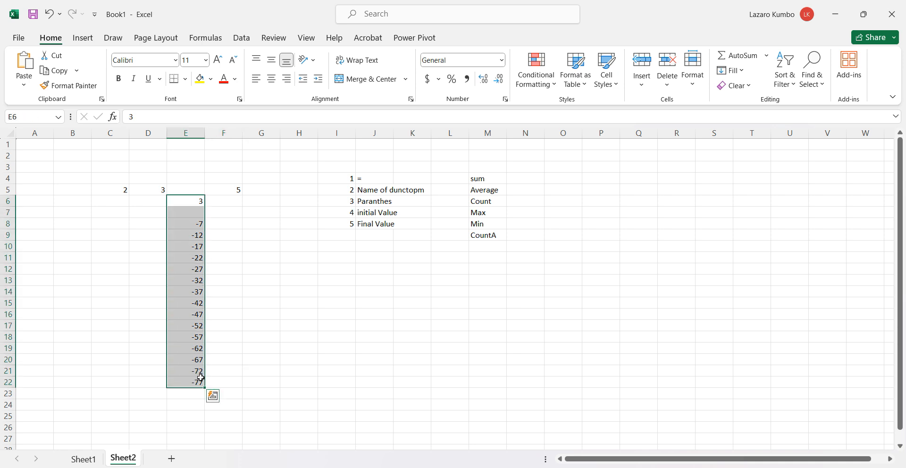
{"action": "key", "text": "Home"}
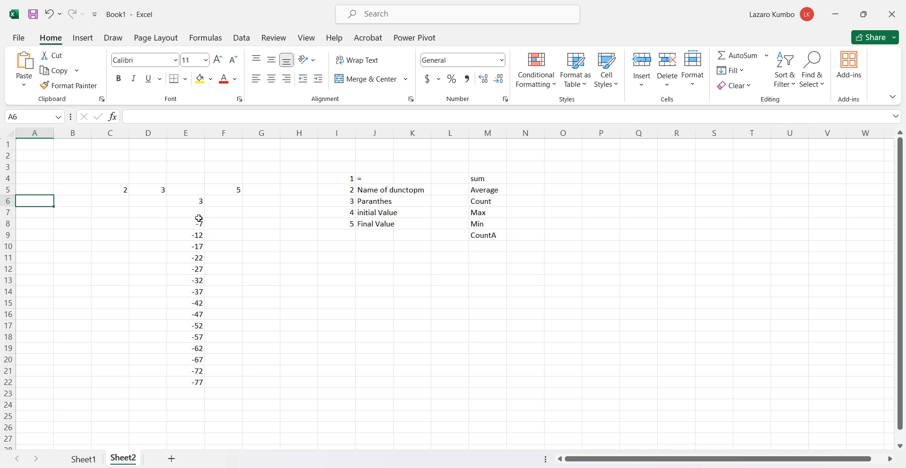
{"action": "left_click_drag", "start_coordinate": [192, 203], "coordinate": [184, 351]}
{"action": "left_click_drag", "start_coordinate": [190, 376], "coordinate": [191, 381]}
{"action": "key", "text": "Delete"}
Enter 2 in E6 and 4 in E7, and fill the series down to E24
{"action": "left_click", "coordinate": [203, 188]}
{"action": "left_click", "coordinate": [194, 203]}
{"action": "type", "text": "2"}
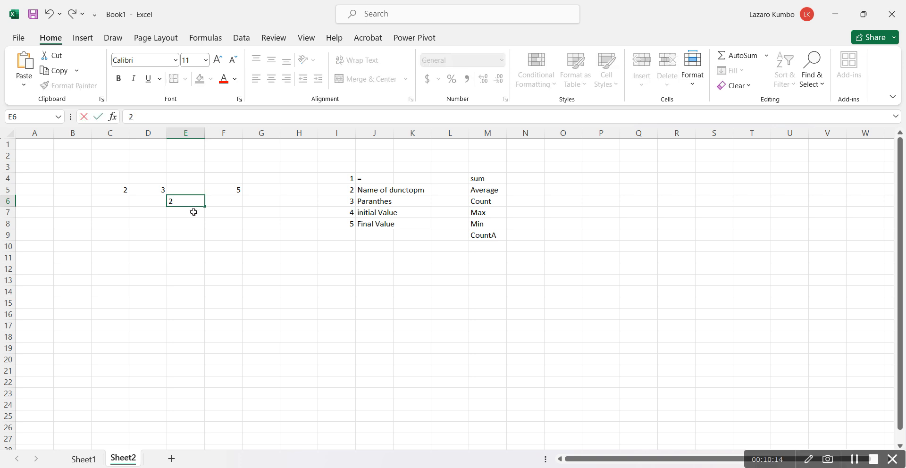
{"action": "left_click", "coordinate": [194, 214]}
{"action": "type", "text": "4"}
{"action": "left_click", "coordinate": [195, 226]}
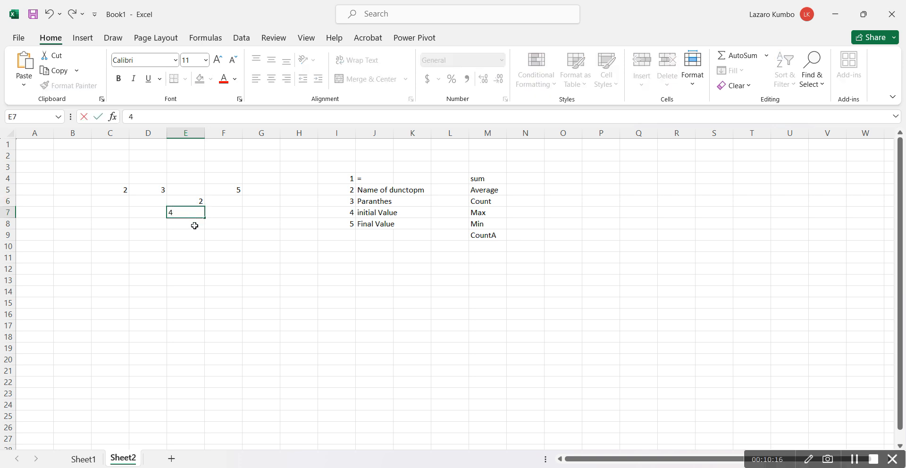
{"action": "left_click_drag", "start_coordinate": [189, 203], "coordinate": [220, 414]}
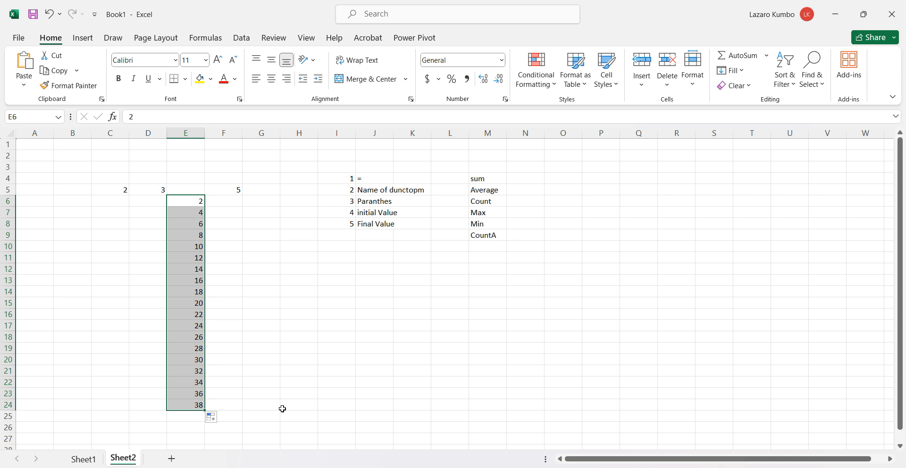
{"action": "left_click", "coordinate": [178, 430]}
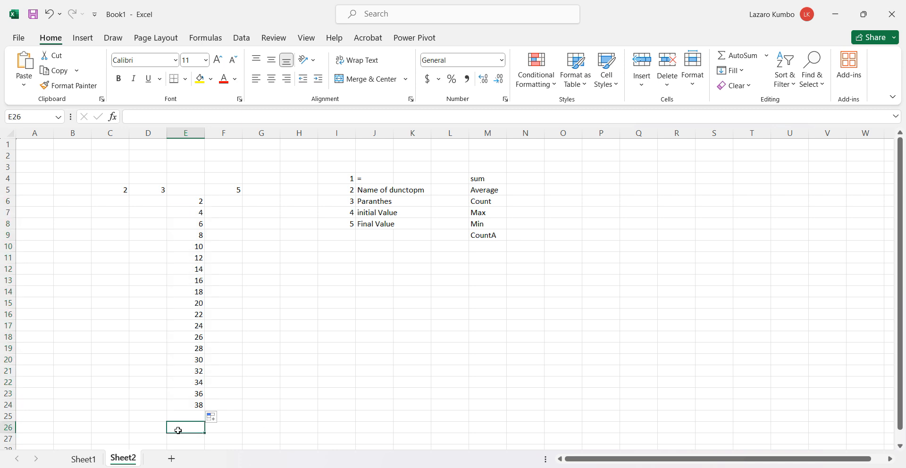
{"action": "left_click_drag", "start_coordinate": [197, 202], "coordinate": [199, 406]}
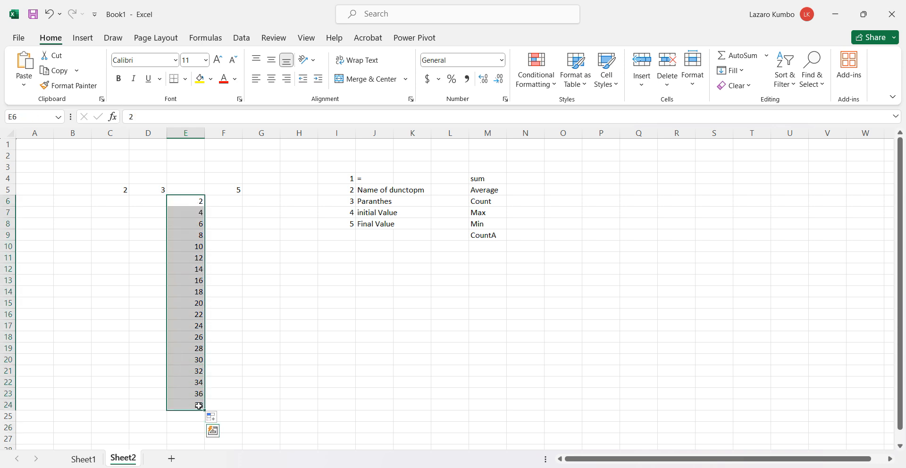
{"action": "left_click", "coordinate": [178, 419]}
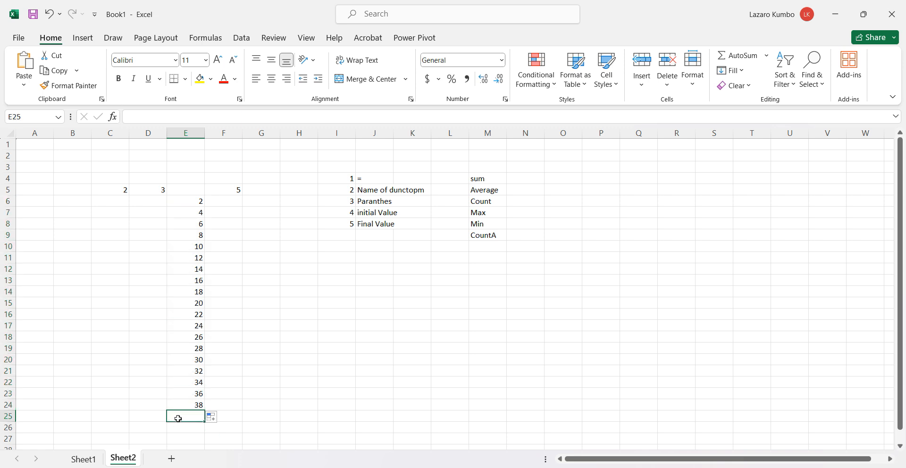
{"action": "left_click", "coordinate": [191, 201]}
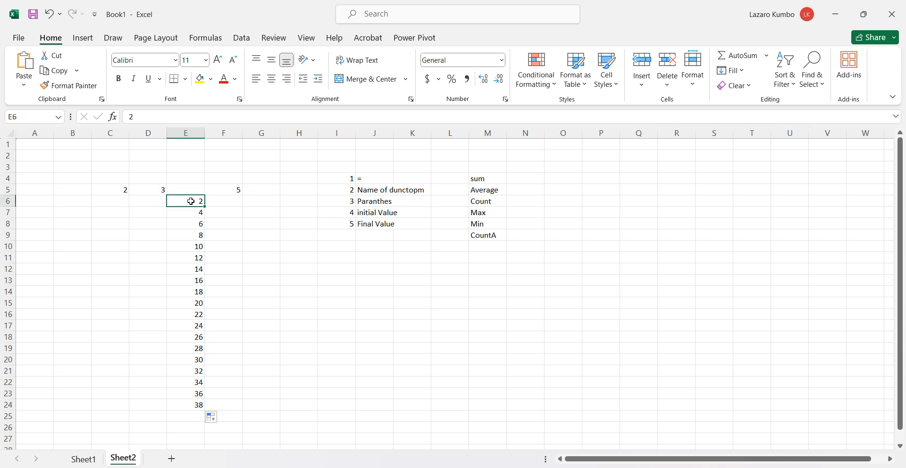
Enter the addition formula =E6+E7+E8+E24 in cell E25
{"action": "left_click", "coordinate": [188, 418]}
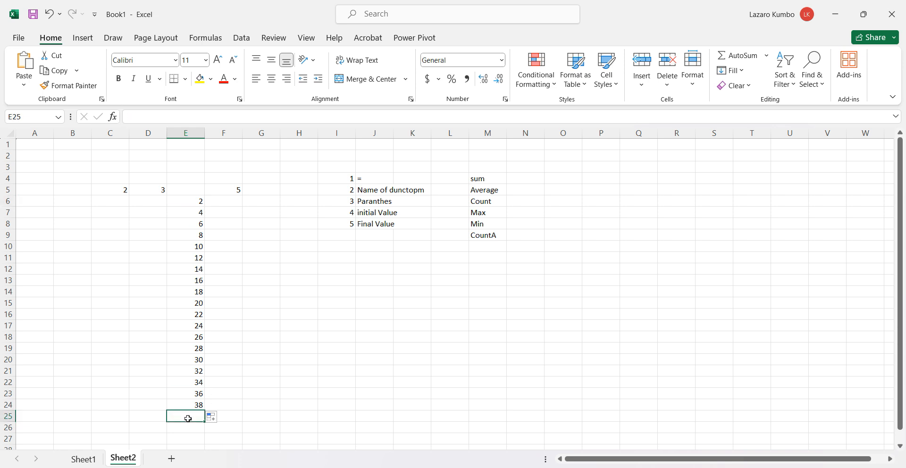
{"action": "type", "text": "="}
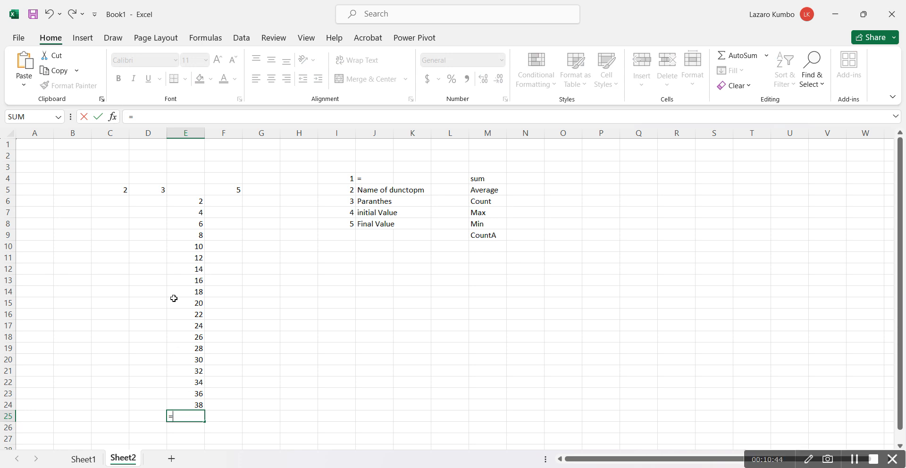
{"action": "left_click", "coordinate": [183, 204]}
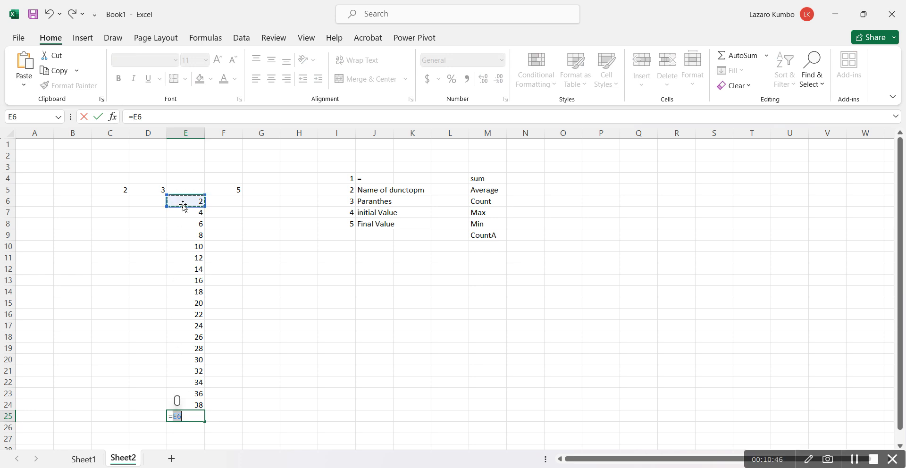
{"action": "left_click", "coordinate": [189, 419]}
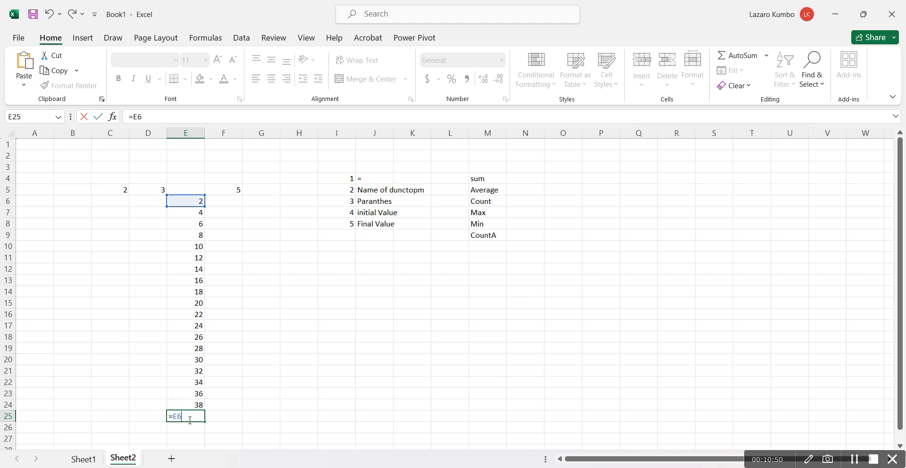
{"action": "type", "text": "_"}
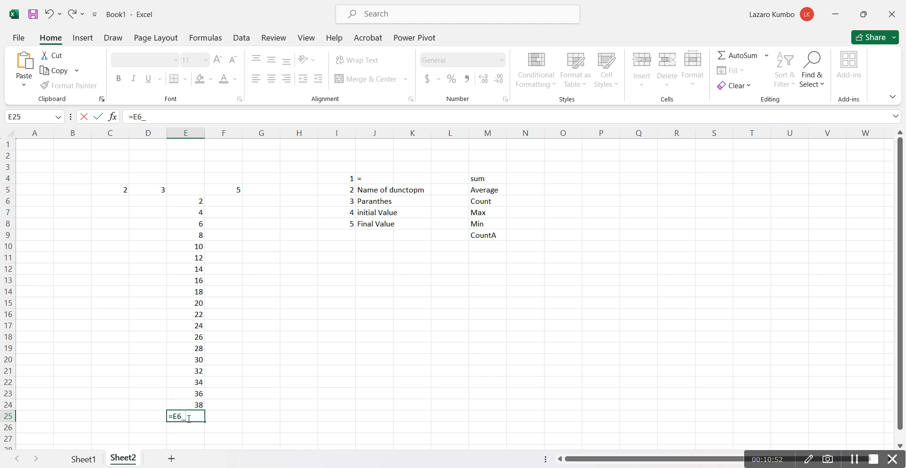
{"action": "key", "text": "BackSpace"}
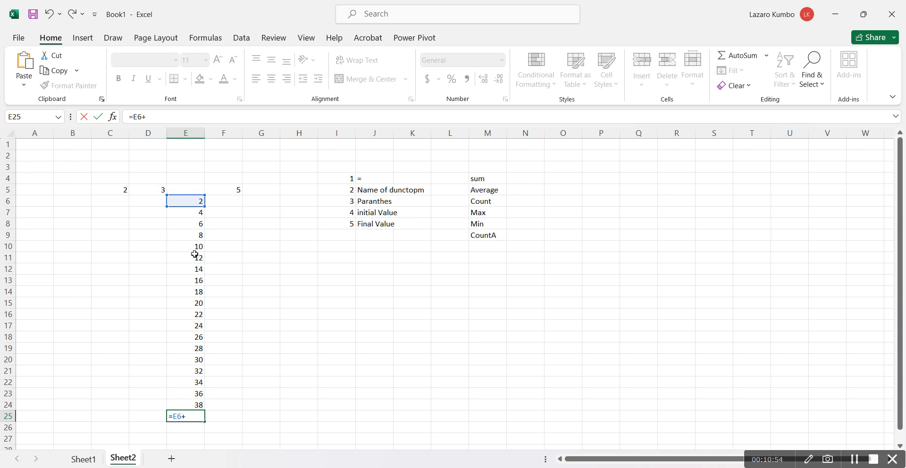
{"action": "left_click", "coordinate": [194, 212]}
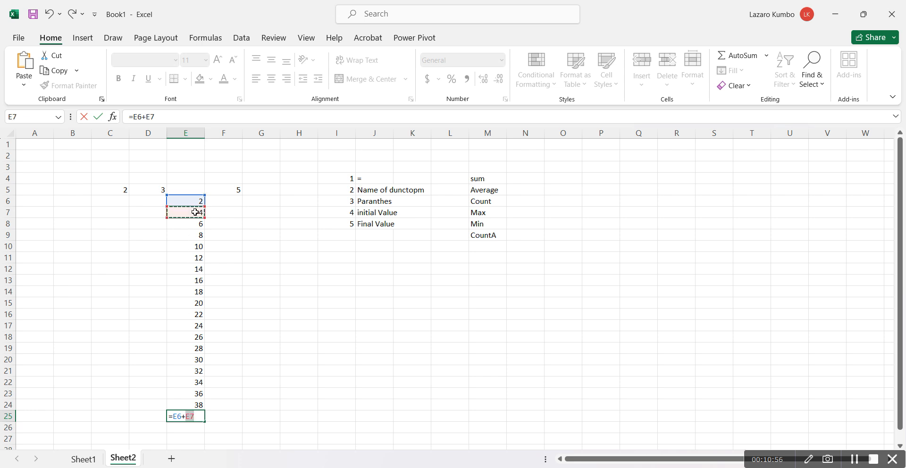
{"action": "type", "text": "+"}
{"action": "left_click", "coordinate": [201, 223]}
{"action": "type", "text": "+"}
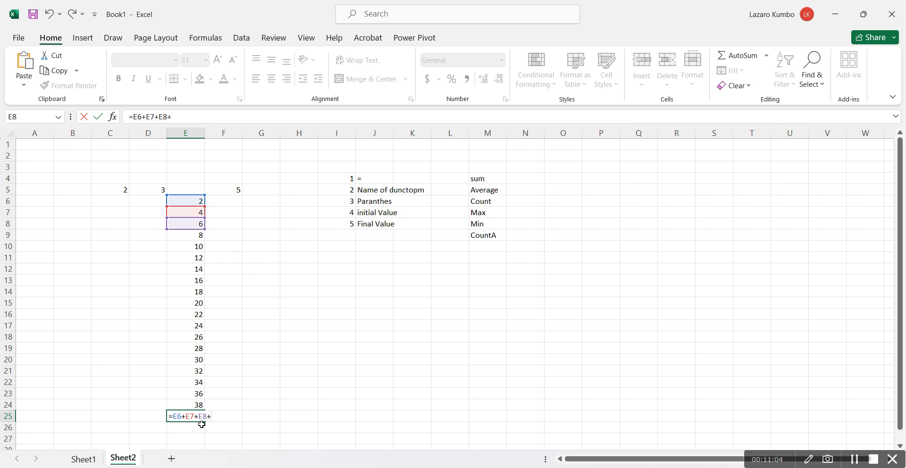
{"action": "left_click", "coordinate": [197, 405]}
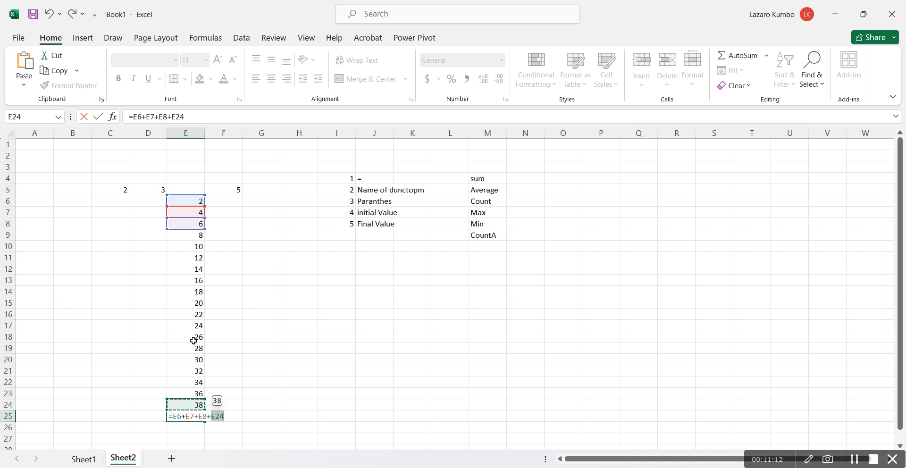
{"action": "key", "text": "Return"}
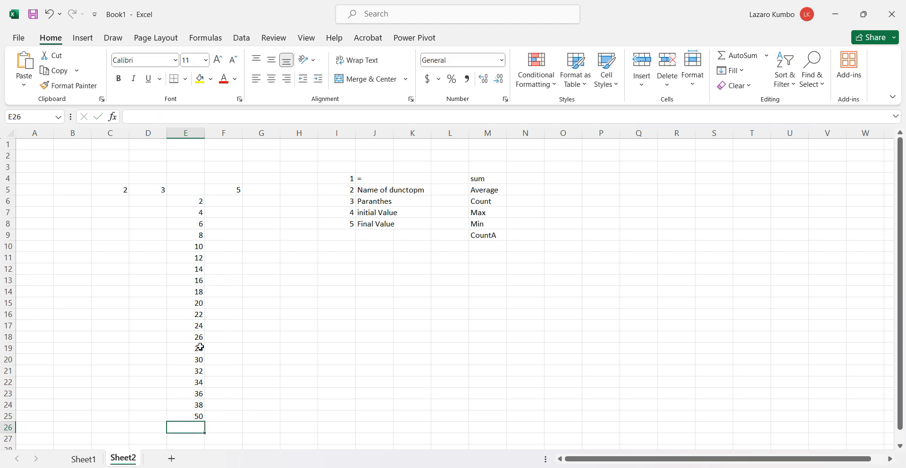
Replace the formula in cell E25 with =sum() and its empty parentheses
{"action": "left_click", "coordinate": [191, 419]}
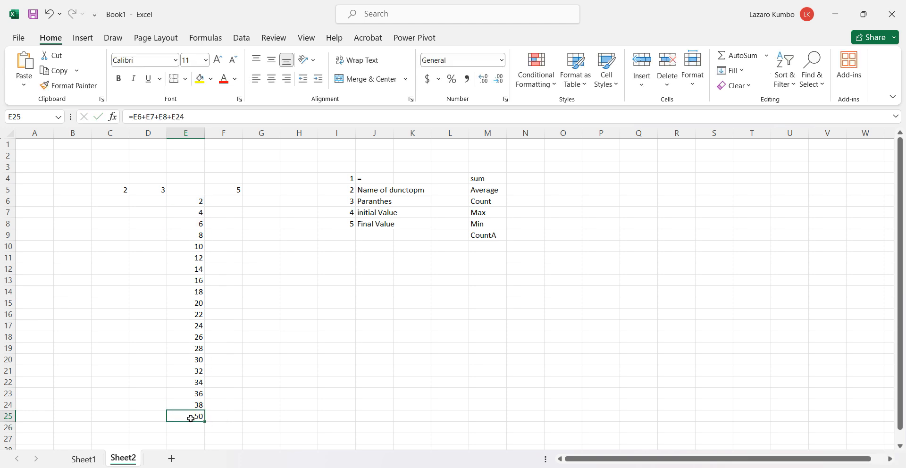
{"action": "double_click", "coordinate": [191, 419]}
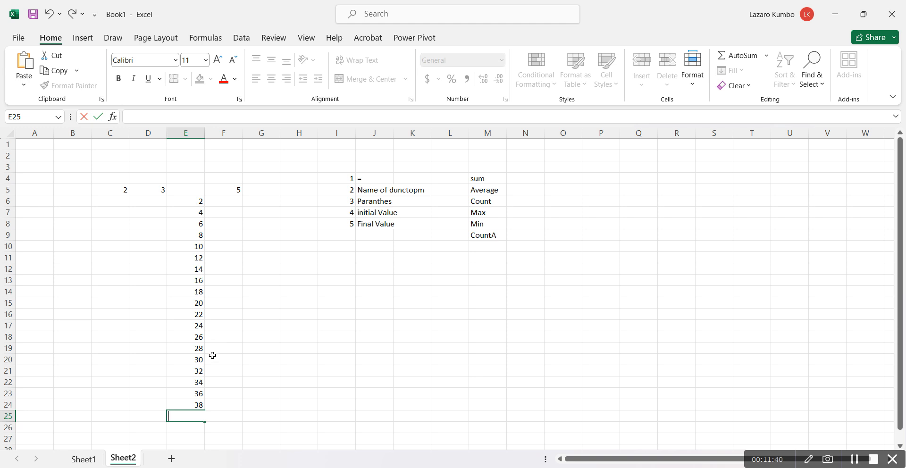
{"action": "type", "text": "="}
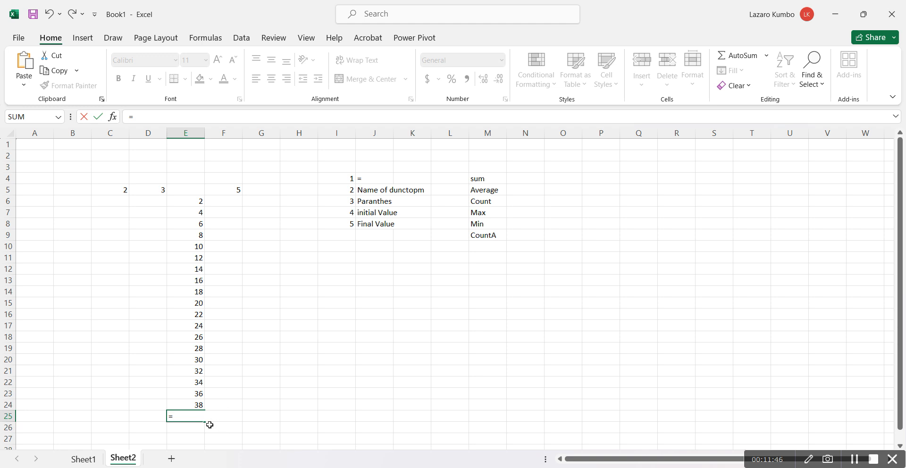
{"action": "type", "text": "si"}
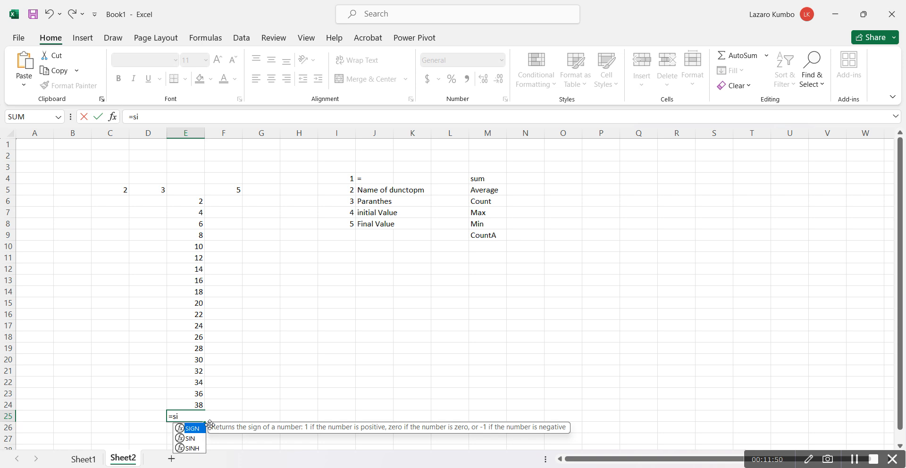
{"action": "key", "text": "BackSpace"}
{"action": "type", "text": "u"}
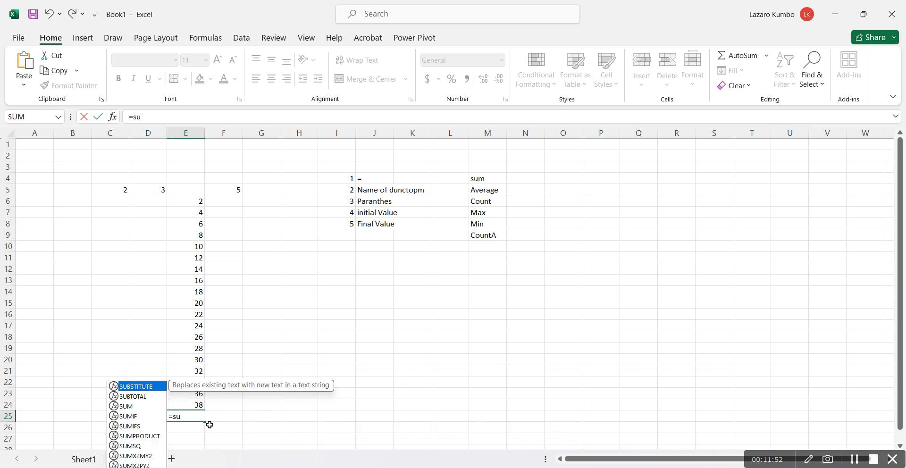
{"action": "type", "text": "m"}
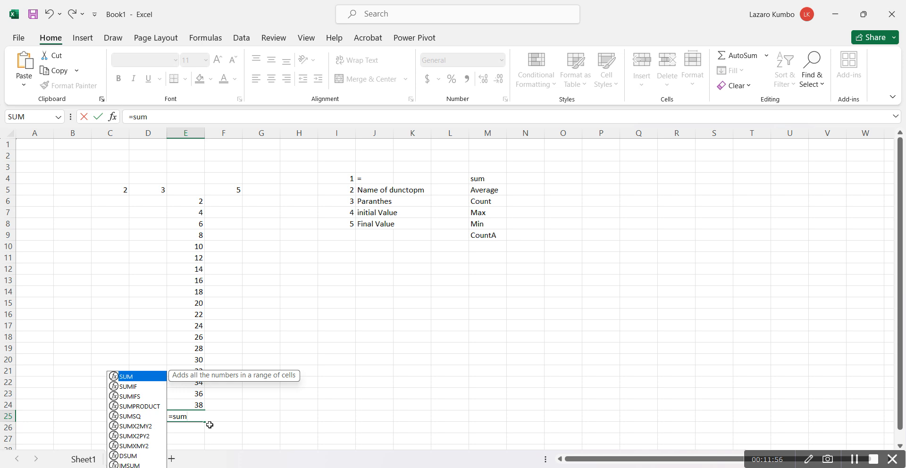
{"action": "type", "text": ")"}
{"action": "key", "text": "BackSpace"}
{"action": "type", "text": "_"}
{"action": "key", "text": "BackSpace"}
{"action": "type", "text": "_"}
{"action": "key", "text": "BackSpace"}
{"action": "type", "text": ")"}
{"action": "key", "text": "BackSpace"}
{"action": "type", "text": "()"}
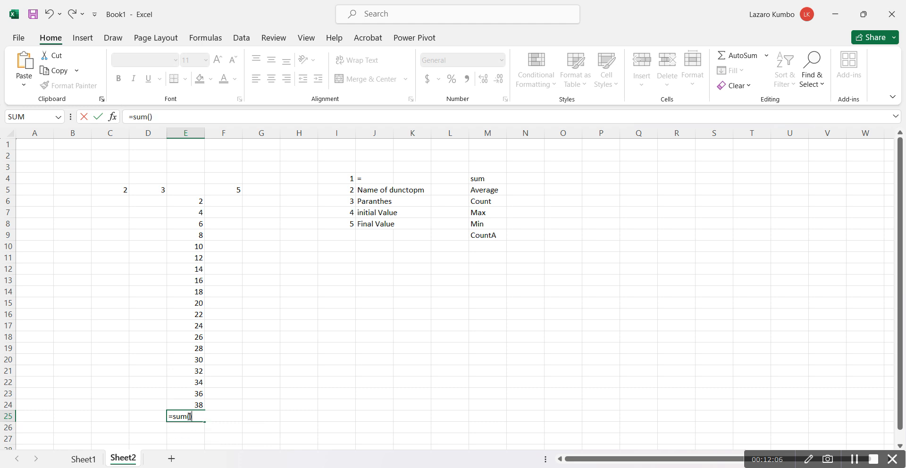
Complete the formula in cell E25 as =sum(E6:E24) to total the filled series
{"action": "left_click", "coordinate": [190, 416]}
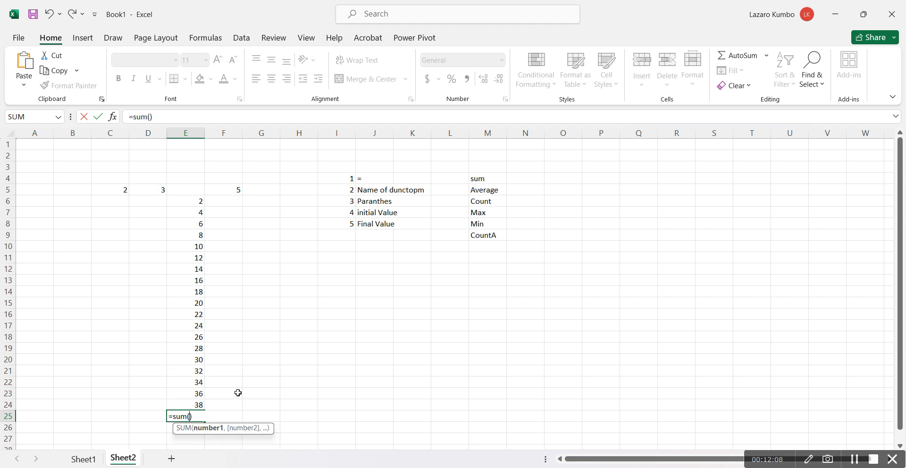
{"action": "left_click", "coordinate": [187, 200]}
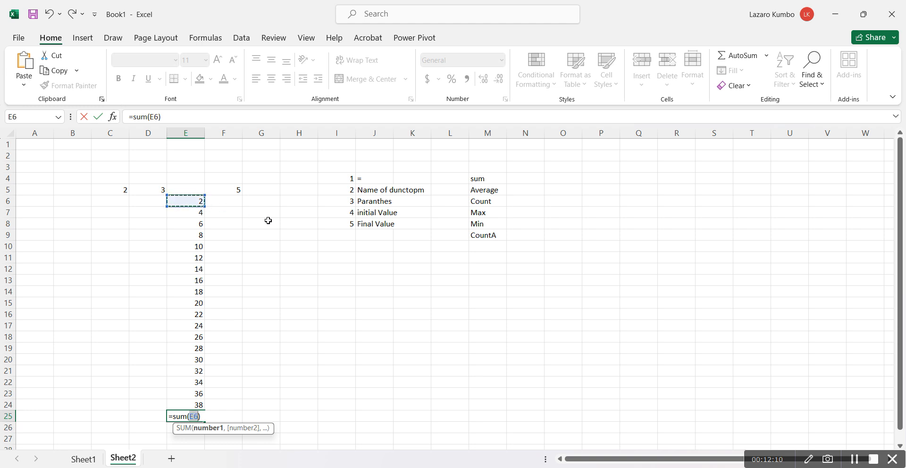
{"action": "left_click", "coordinate": [199, 417]}
{"action": "type", "text": ":"}
{"action": "left_click", "coordinate": [197, 403]}
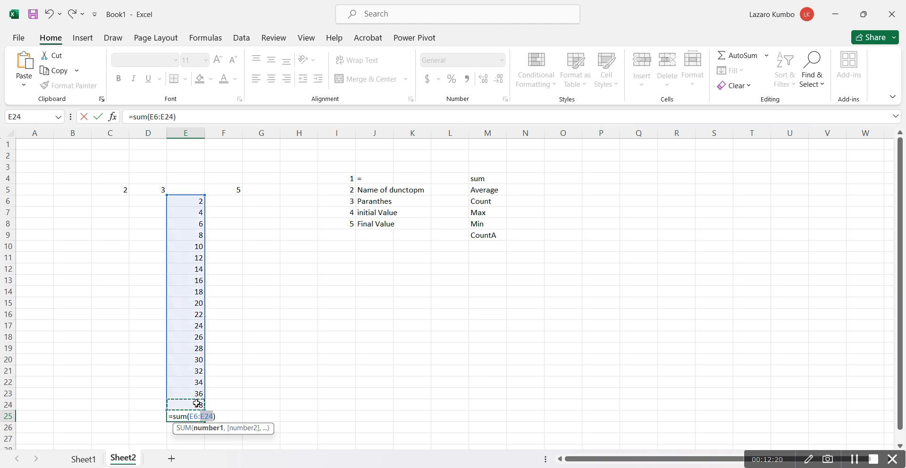
{"action": "left_click", "coordinate": [223, 418]}
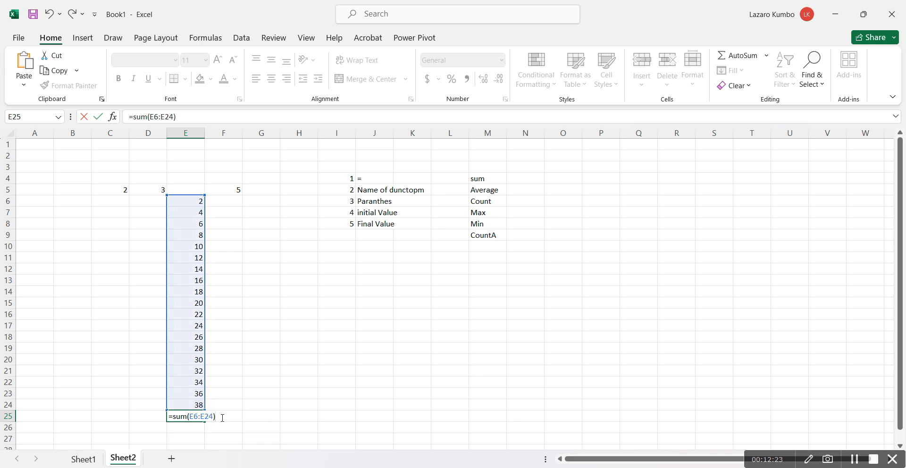
{"action": "left_click", "coordinate": [193, 416]}
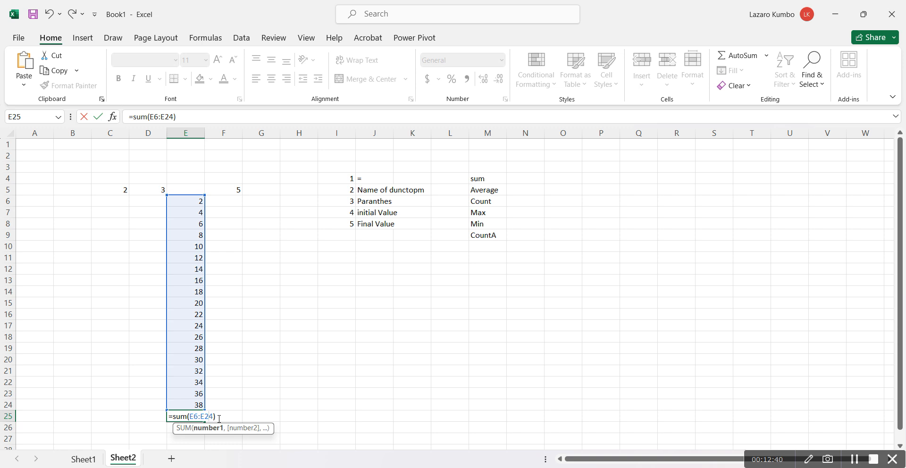
{"action": "key", "text": "Return"}
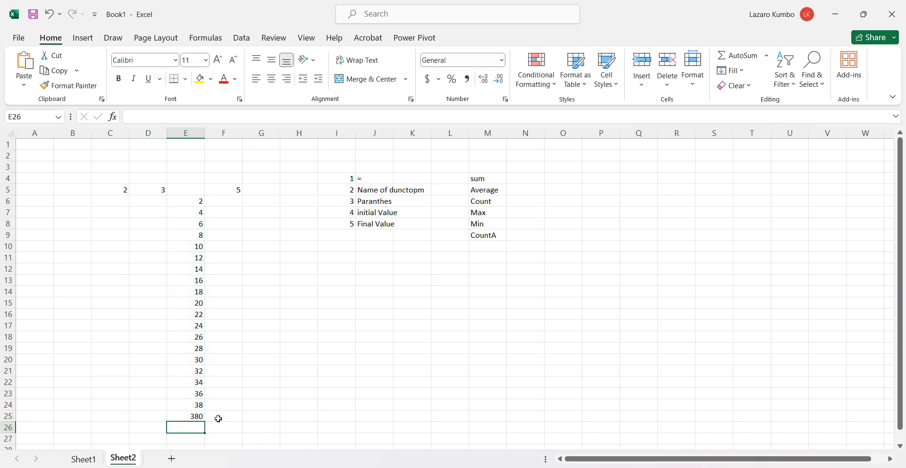
{"action": "left_click", "coordinate": [185, 416]}
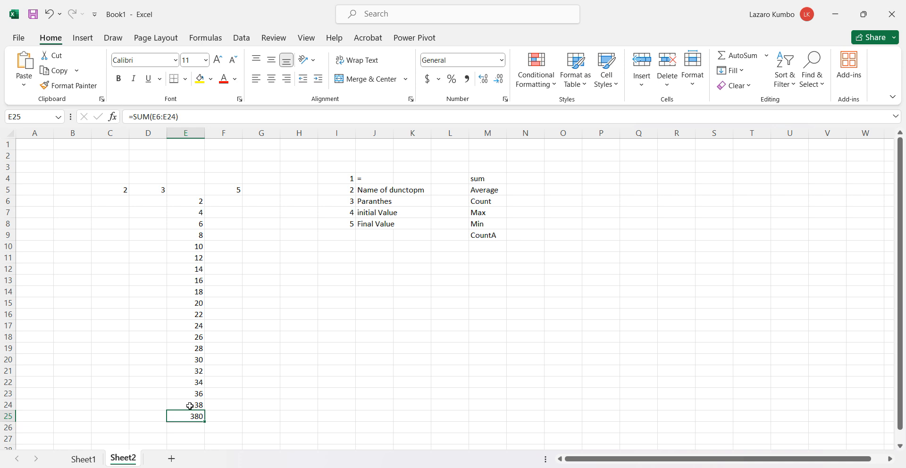
{"action": "left_click", "coordinate": [222, 396]}
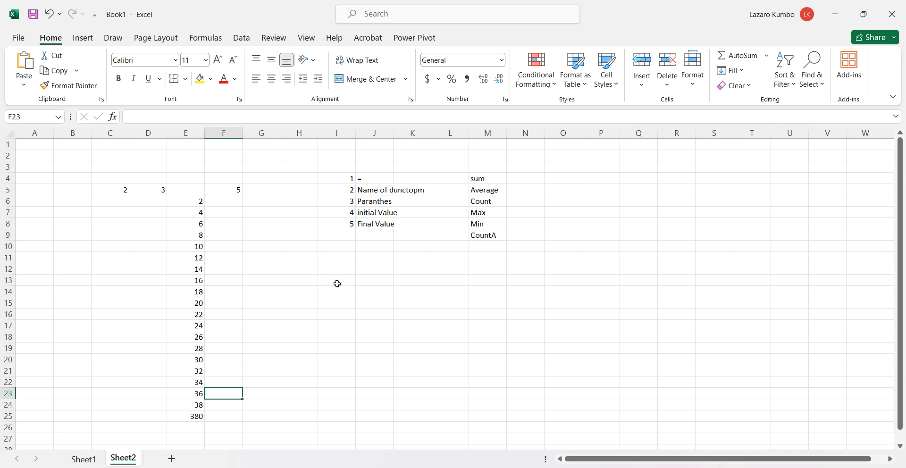
Apply all borders to the range C5:H24 on Sheet1, beside the sales report picture
{"action": "left_click", "coordinate": [84, 459]}
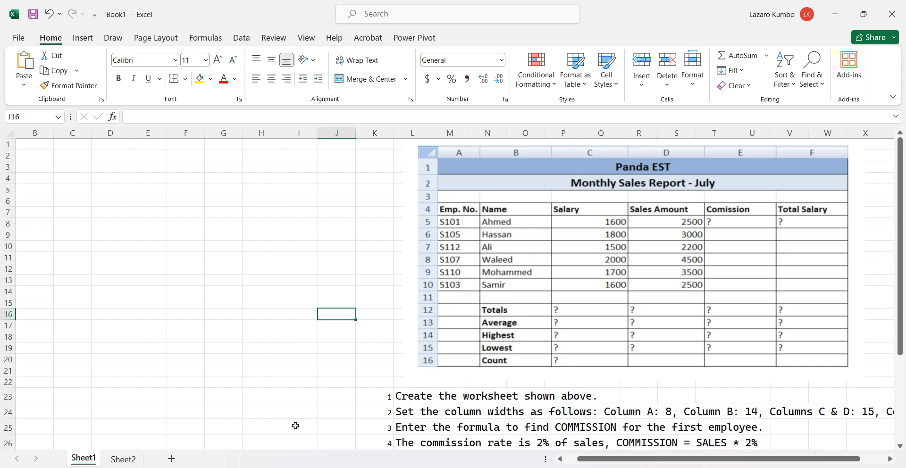
{"action": "left_click", "coordinate": [460, 330]}
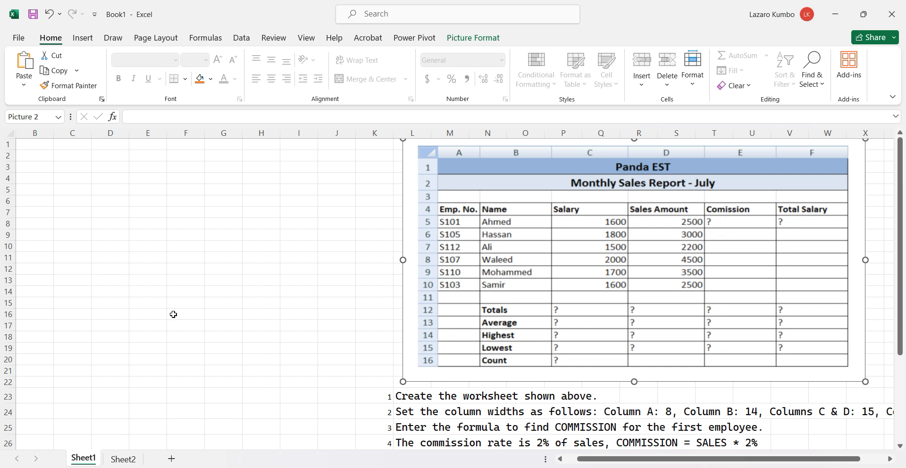
{"action": "left_click", "coordinate": [77, 190]}
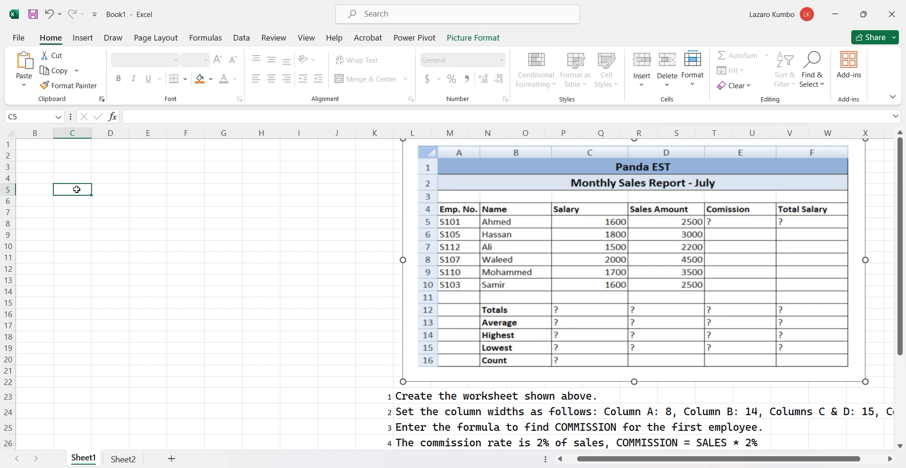
{"action": "left_click_drag", "start_coordinate": [77, 189], "coordinate": [264, 419]}
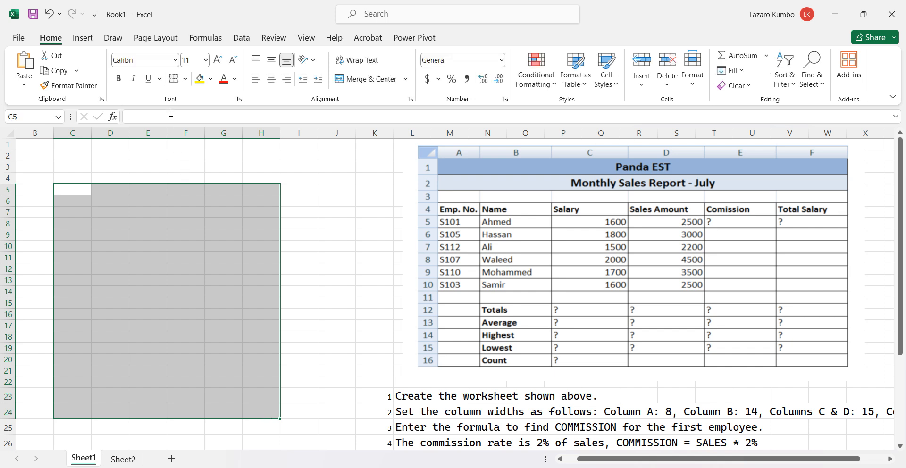
{"action": "left_click", "coordinate": [185, 78]}
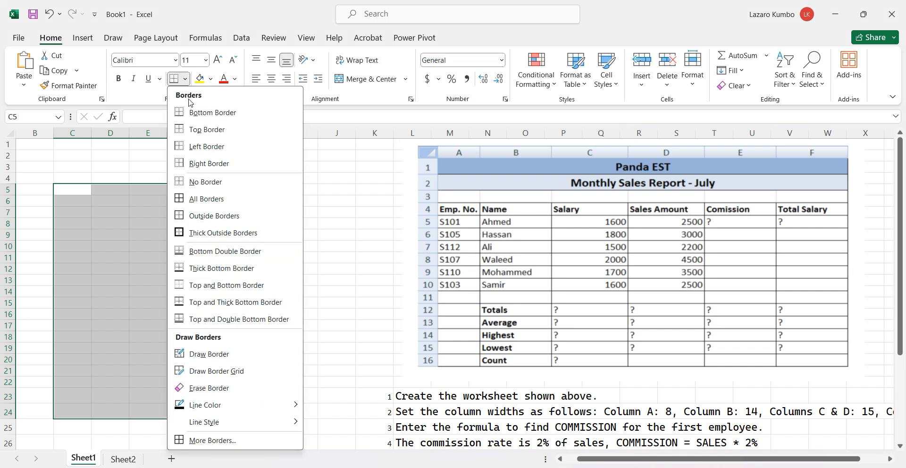
{"action": "left_click", "coordinate": [201, 198]}
{"action": "left_click", "coordinate": [290, 280]}
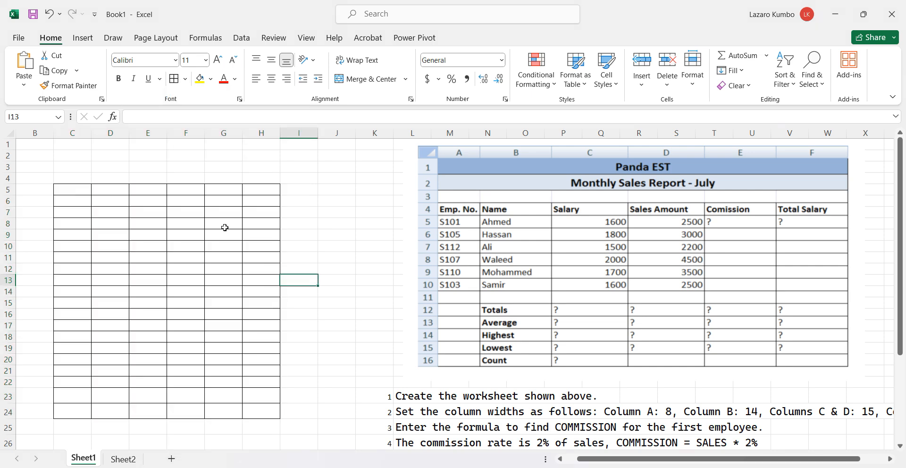
Enter the headings EMP NO in cell C5 and NAME in cell D5 of the bordered table
{"action": "left_click", "coordinate": [78, 191]}
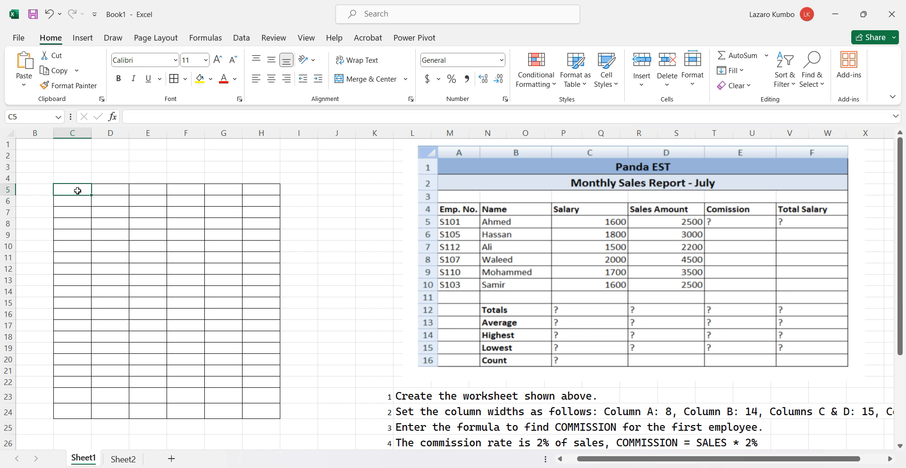
{"action": "type", "text": "E"}
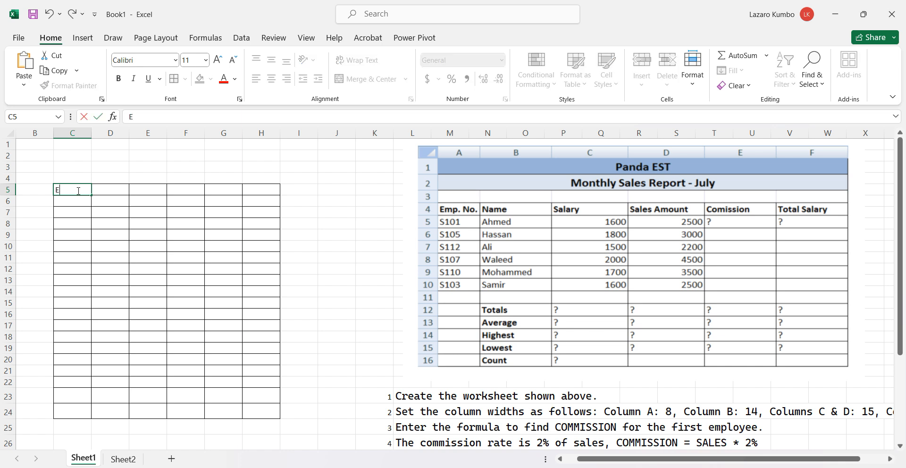
{"action": "type", "text": "M"}
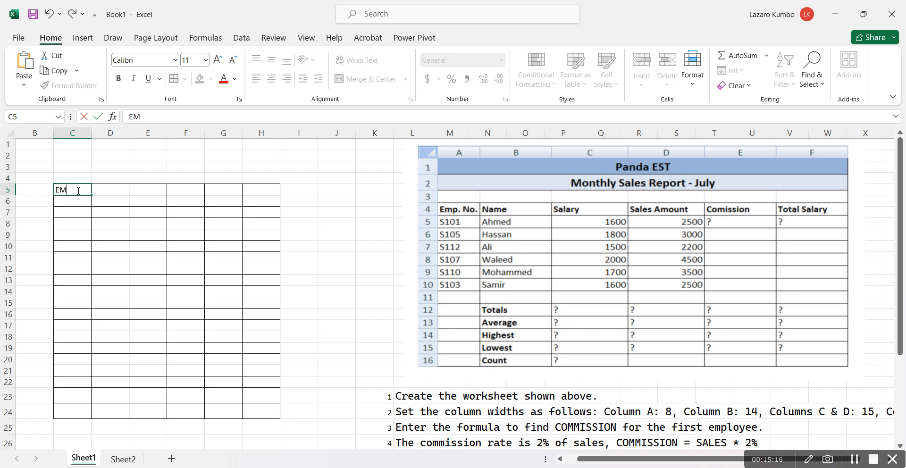
{"action": "type", "text": "P n"}
{"action": "key", "text": "BackSpace"}
{"action": "type", "text": "NO"}
{"action": "left_click", "coordinate": [116, 190]}
{"action": "type", "text": "N"}
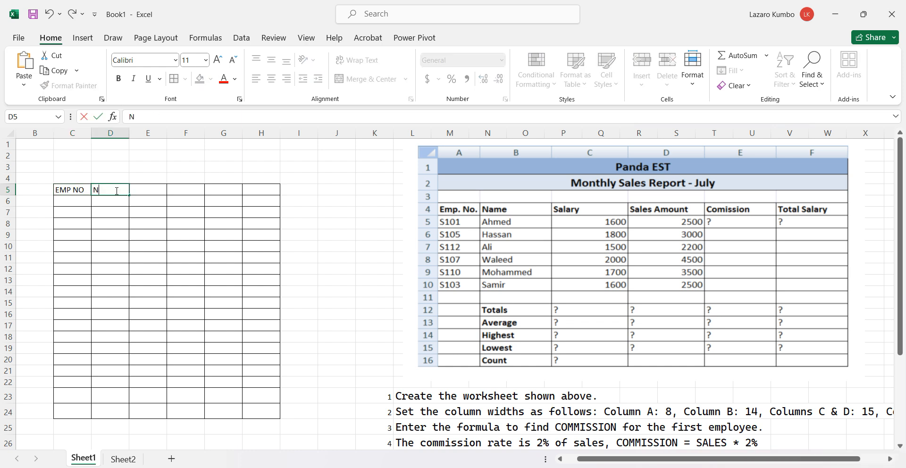
{"action": "type", "text": "AME"}
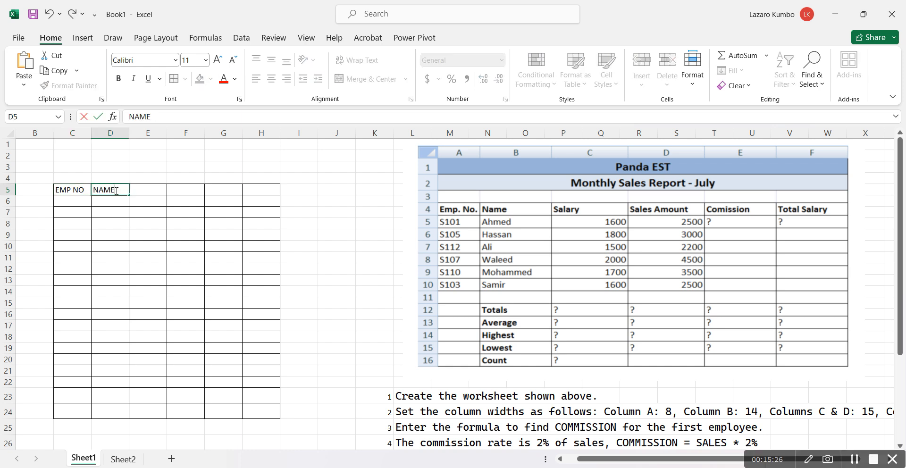
Overwrite the heading in cell D5 with Salary and move it to cell E5
{"action": "left_click", "coordinate": [139, 189], "text": "shift"}
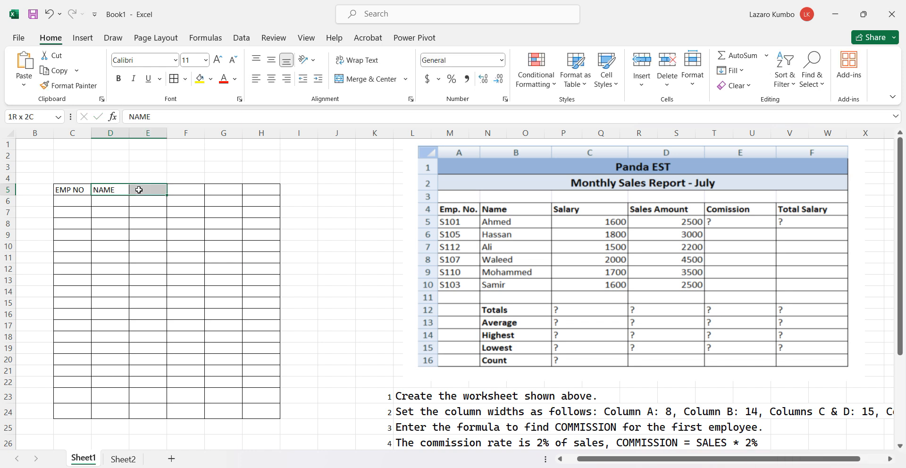
{"action": "type", "text": "Sal"}
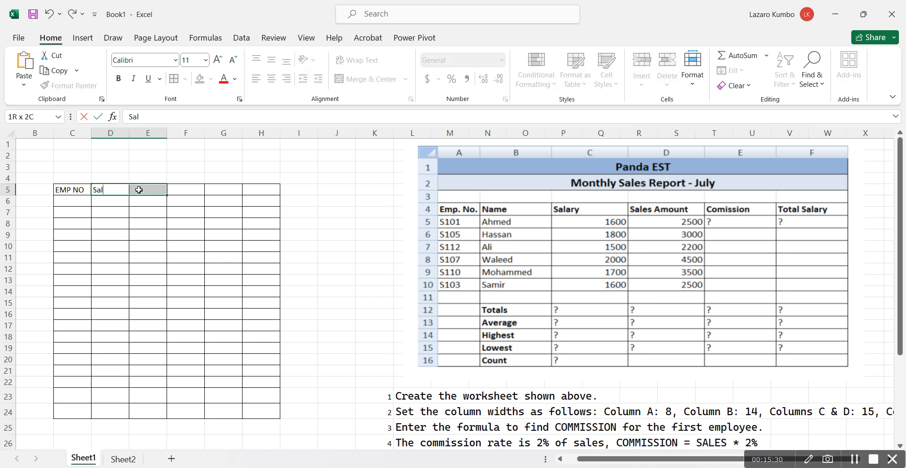
{"action": "type", "text": "ary"}
{"action": "left_click", "coordinate": [153, 187]}
{"action": "left_click_drag", "start_coordinate": [153, 187], "coordinate": [121, 196]}
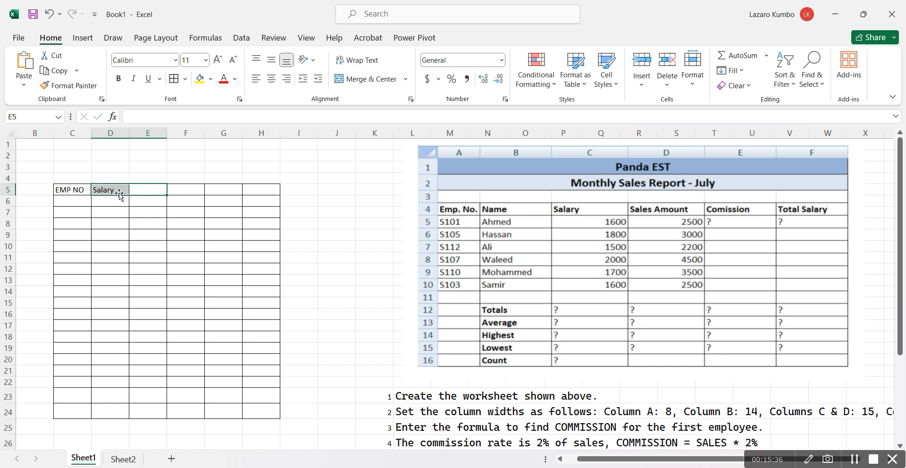
{"action": "key", "text": "ctrl+c"}
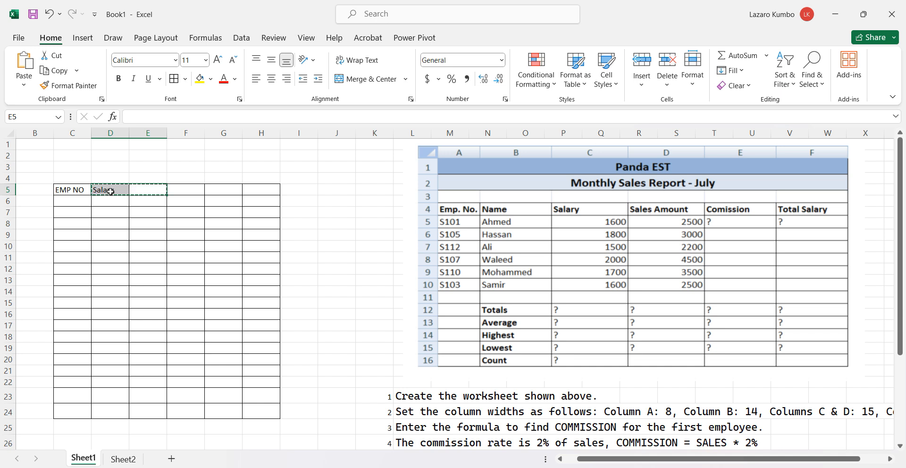
{"action": "left_click", "coordinate": [111, 191]}
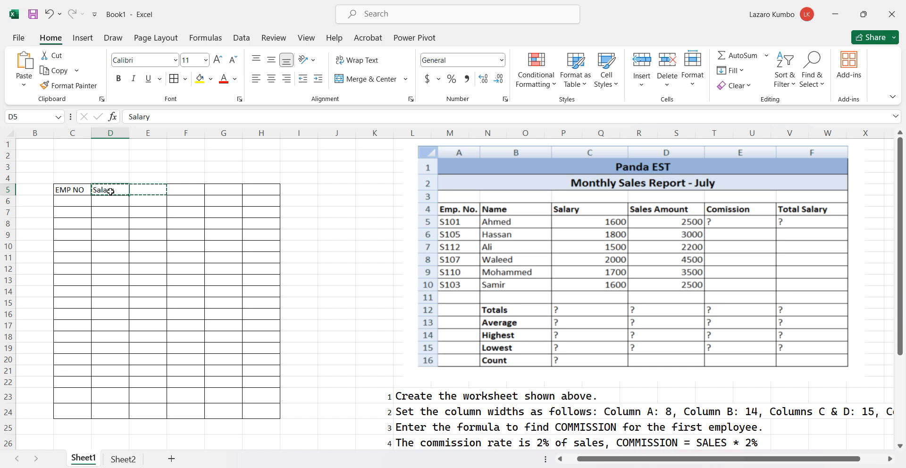
{"action": "key", "text": "ctrl+c"}
{"action": "left_click", "coordinate": [132, 190]}
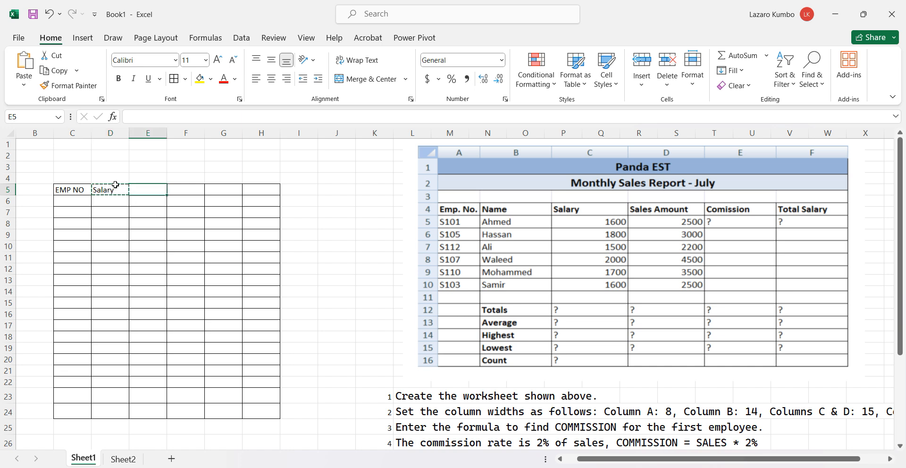
{"action": "key", "text": "ctrl+v"}
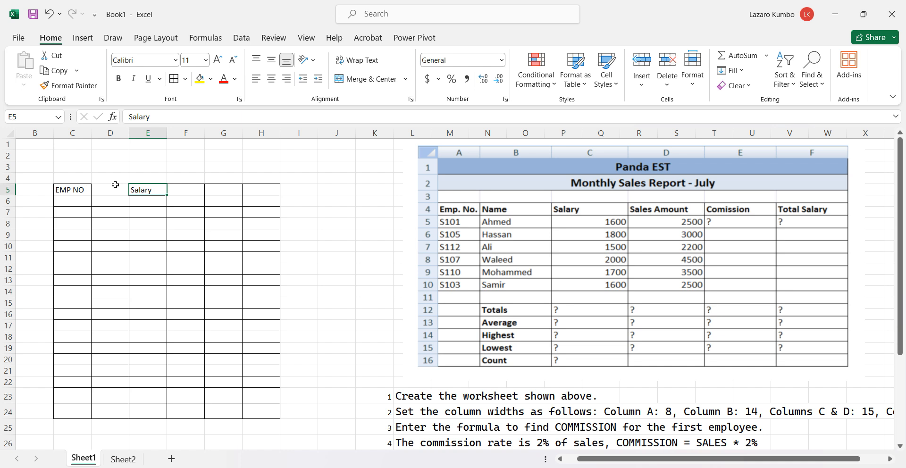
Enter the heading Name in the empty cell D5
{"action": "left_click", "coordinate": [103, 189]}
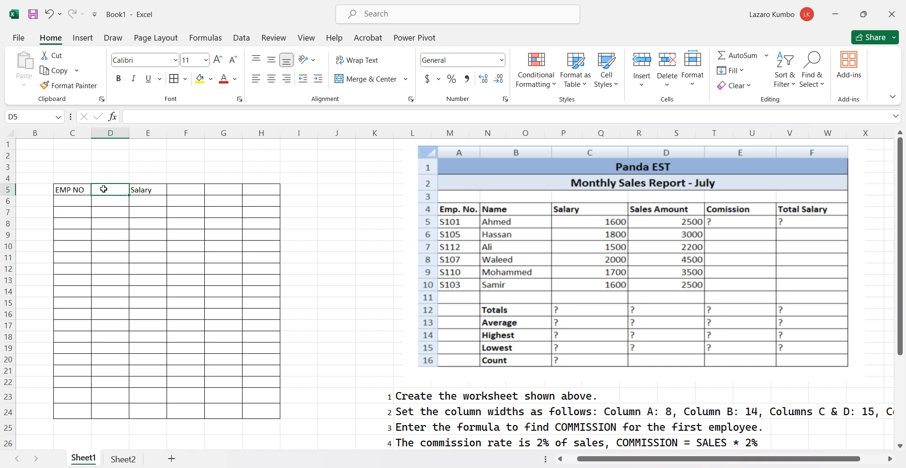
{"action": "type", "text": "Name"}
{"action": "key", "text": "Return"}
{"action": "left_click_drag", "start_coordinate": [136, 188], "coordinate": [106, 190]}
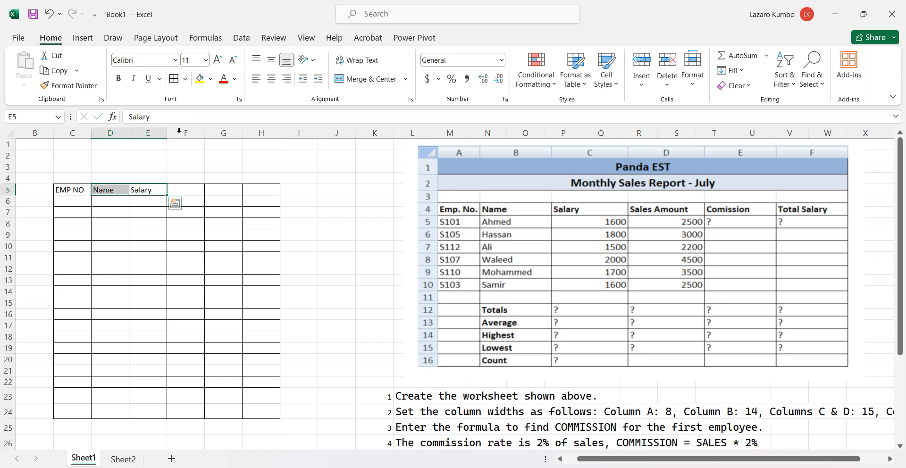
Enter the headings Sales Amount in cell F5 and Commision in cell G5, and select cell H5
{"action": "left_click", "coordinate": [187, 189]}
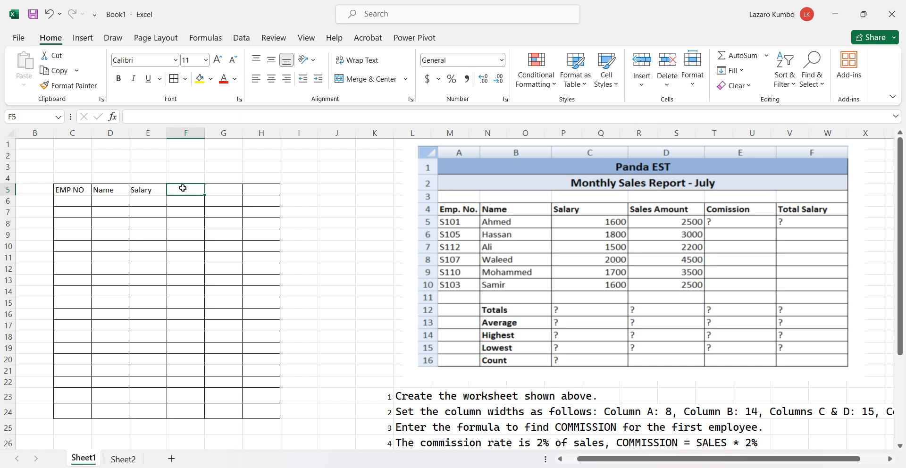
{"action": "type", "text": "Sal"}
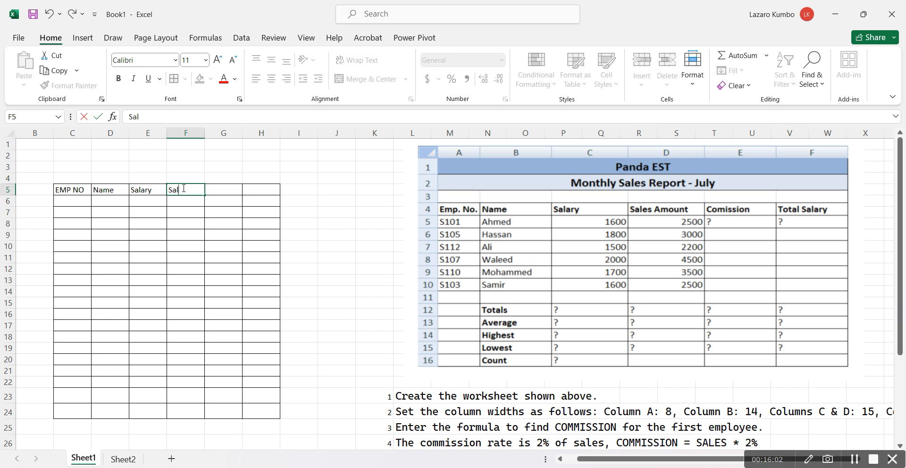
{"action": "type", "text": "es Amount"}
{"action": "left_click", "coordinate": [259, 226]}
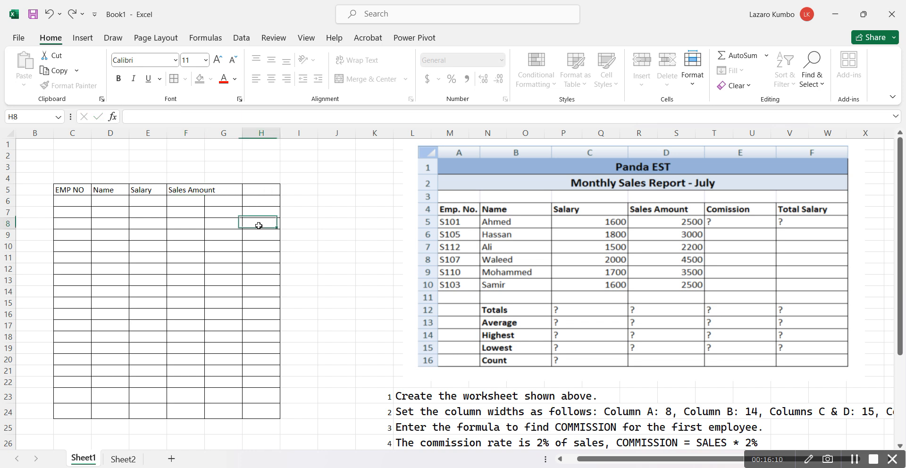
{"action": "left_click", "coordinate": [233, 192]}
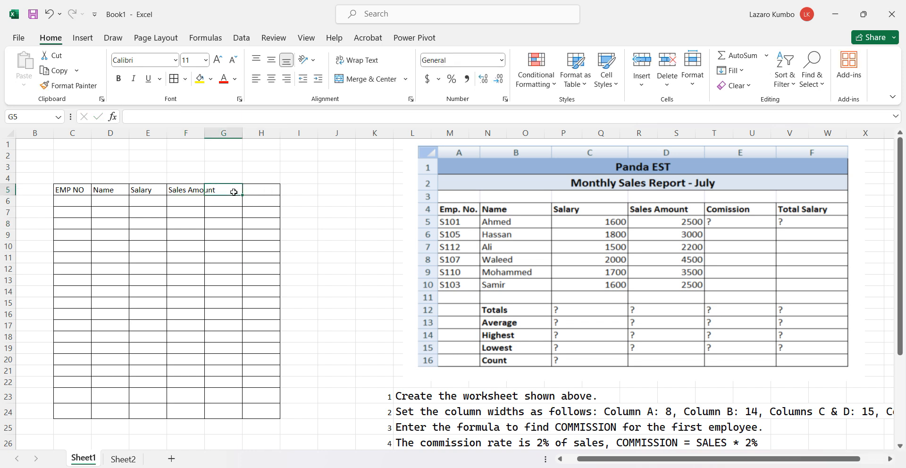
{"action": "type", "text": "Co"}
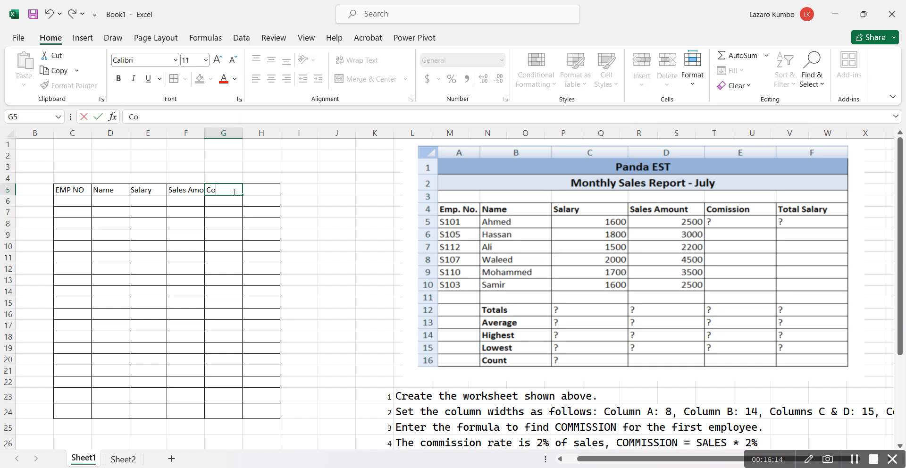
{"action": "type", "text": "mmision"}
{"action": "left_click", "coordinate": [275, 220]}
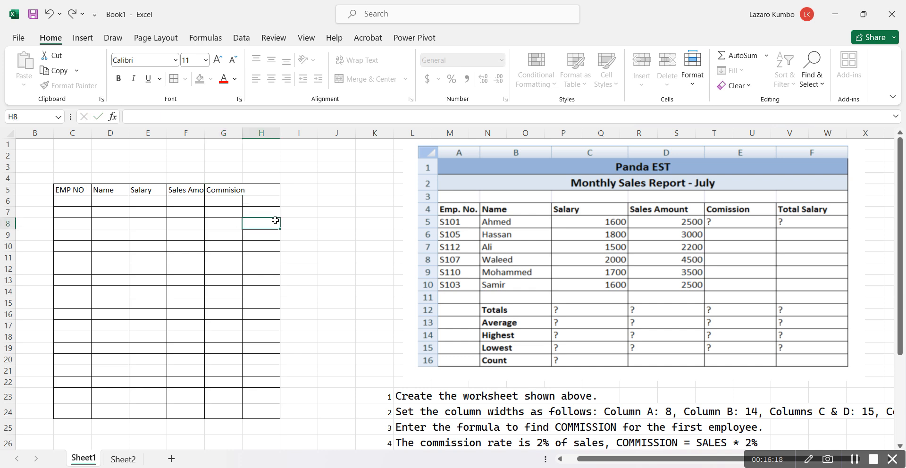
{"action": "left_click", "coordinate": [263, 193]}
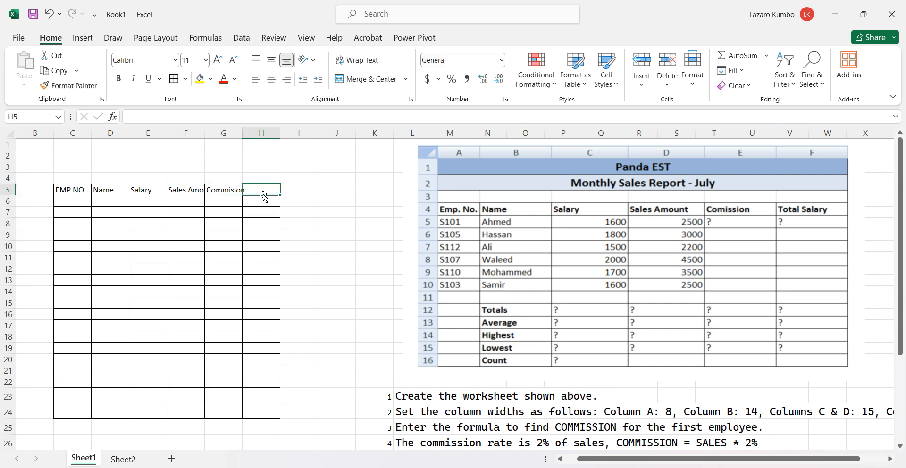
Enter the heading Total Salaey in cell H5 of the bordered table
{"action": "type", "text": "Total Salaey"}
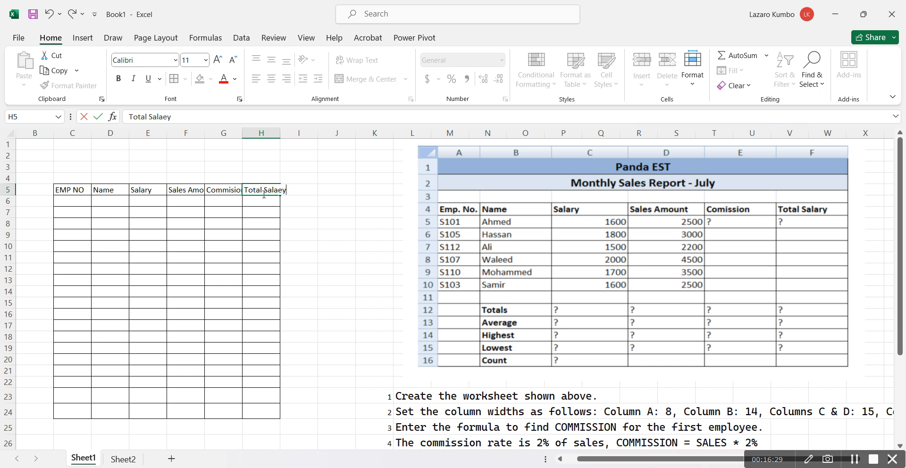
{"action": "left_click", "coordinate": [255, 243]}
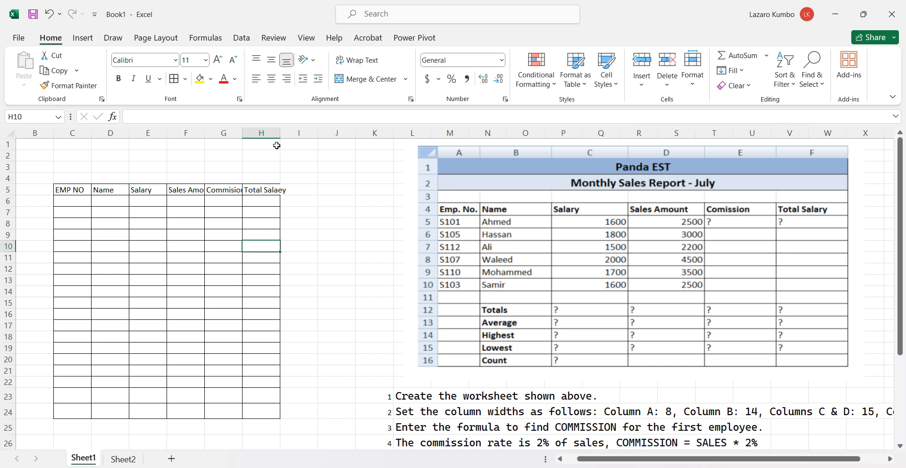
Widen columns F, G and H so the Sales Amount, Commision and Total Salaey headings fit
{"action": "left_click_drag", "start_coordinate": [279, 138], "coordinate": [206, 131]}
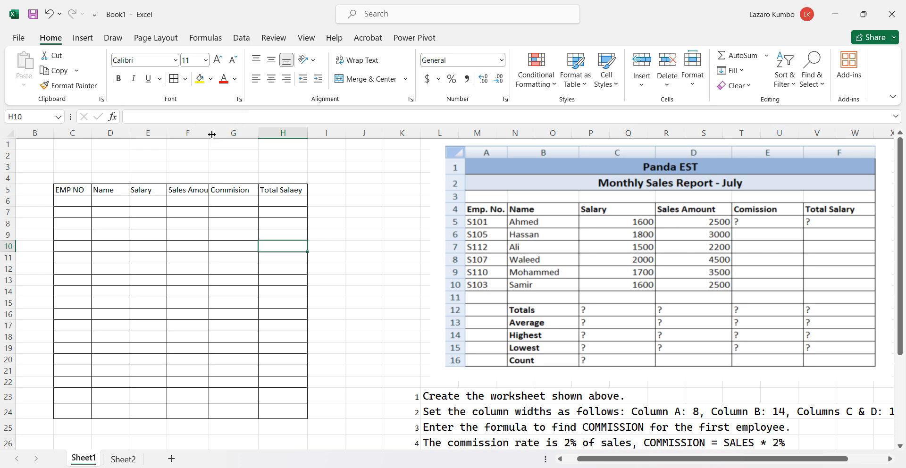
{"action": "left_click_drag", "start_coordinate": [209, 134], "coordinate": [219, 137]}
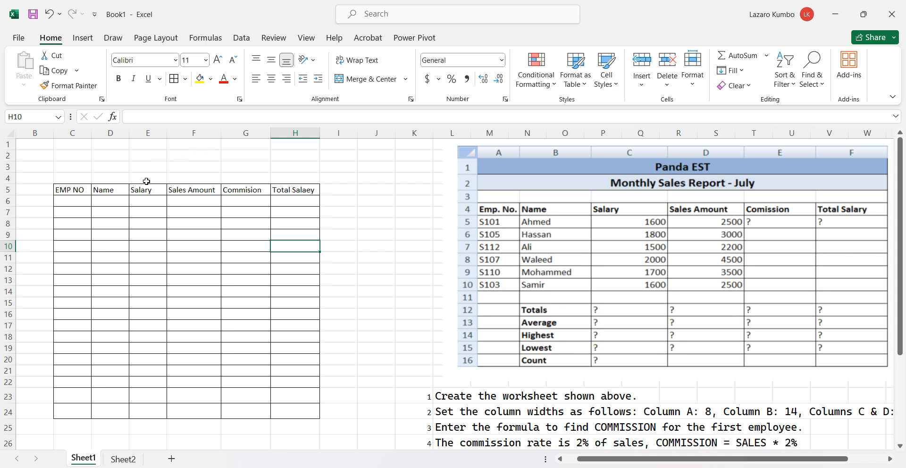
{"action": "left_click", "coordinate": [126, 258]}
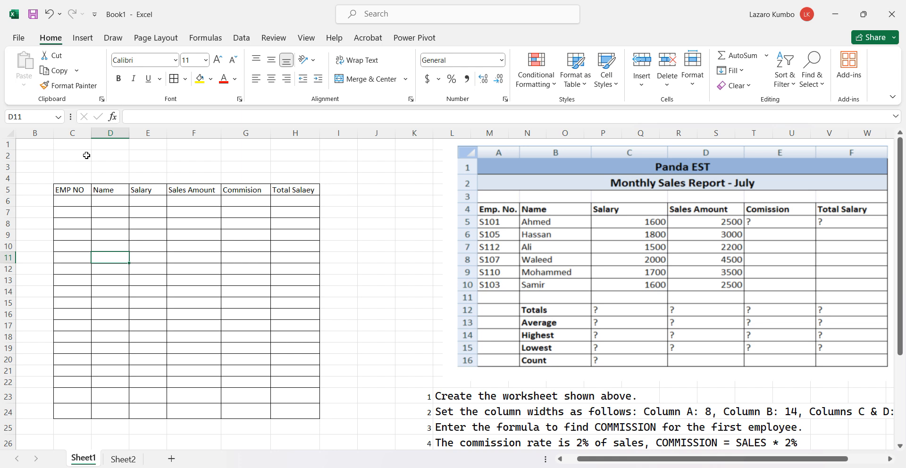
Merge and center cells C2:H2 above the table and enter the title Panda EST
{"action": "left_click_drag", "start_coordinate": [75, 155], "coordinate": [292, 158]}
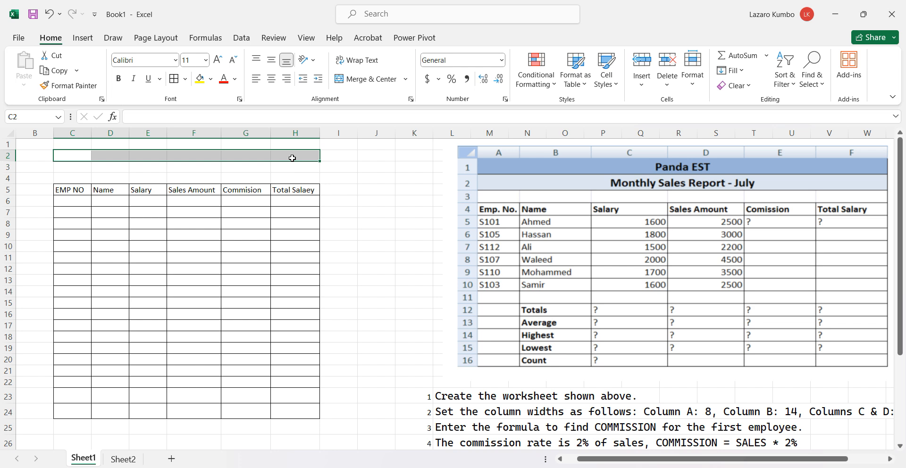
{"action": "left_click", "coordinate": [363, 79]}
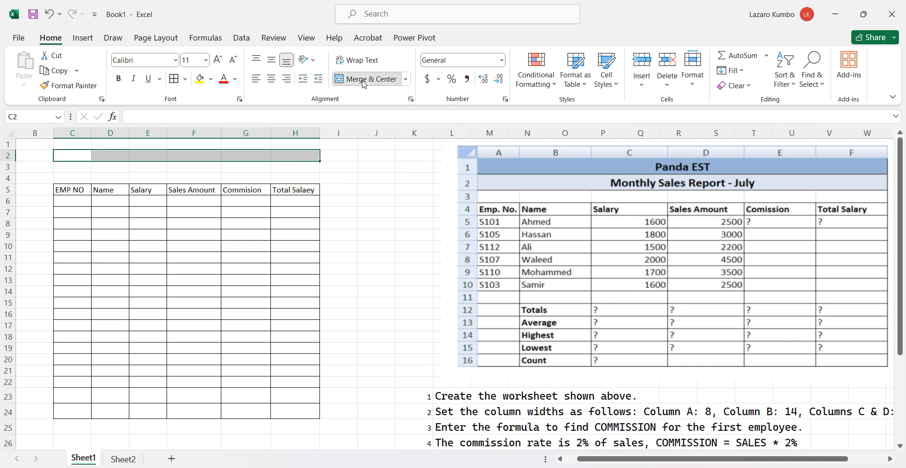
{"action": "double_click", "coordinate": [278, 158]}
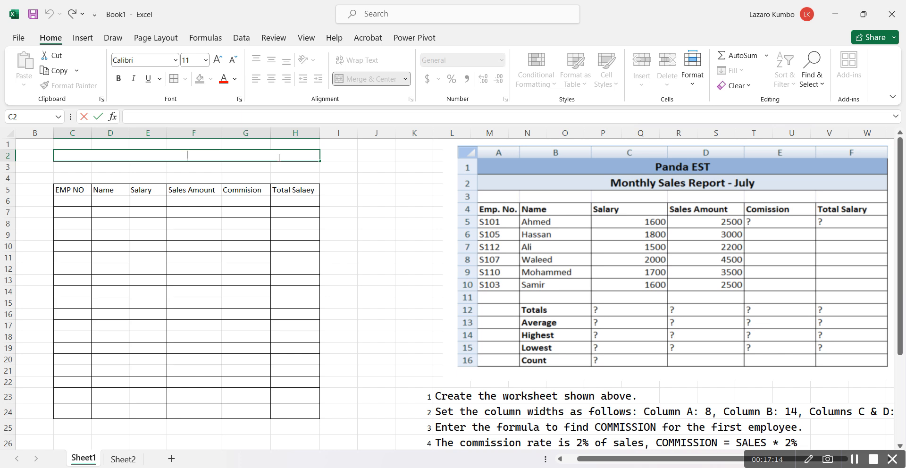
{"action": "type", "text": "Panda EST"}
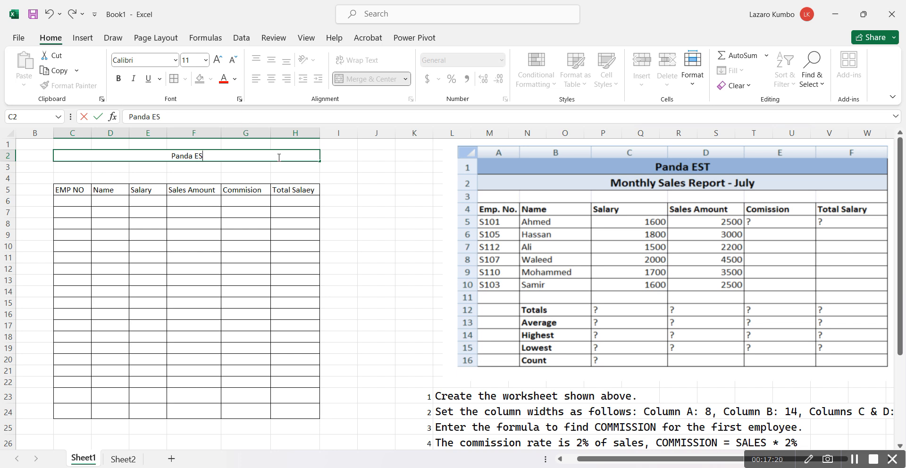
{"action": "left_click", "coordinate": [238, 170]}
Merge and center cells C3:H3 and enter the subtitle Monthly Sales Report
{"action": "left_click_drag", "start_coordinate": [289, 165], "coordinate": [86, 167]}
{"action": "left_click", "coordinate": [349, 83]}
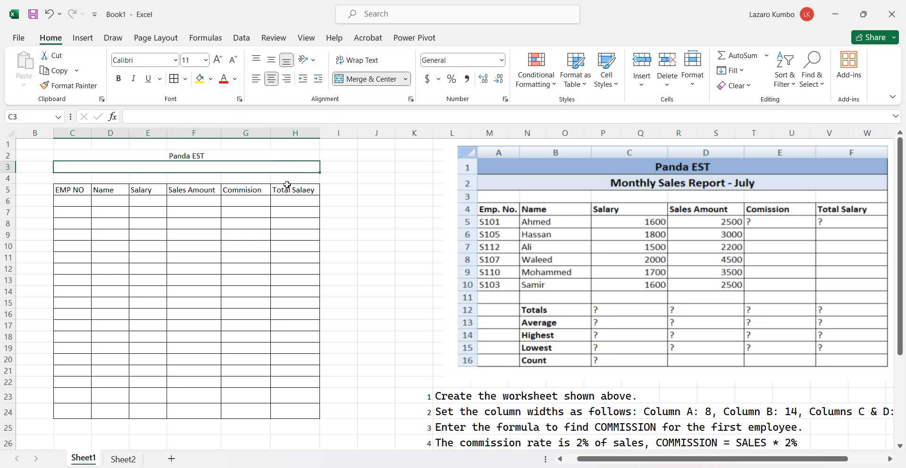
{"action": "double_click", "coordinate": [276, 166]}
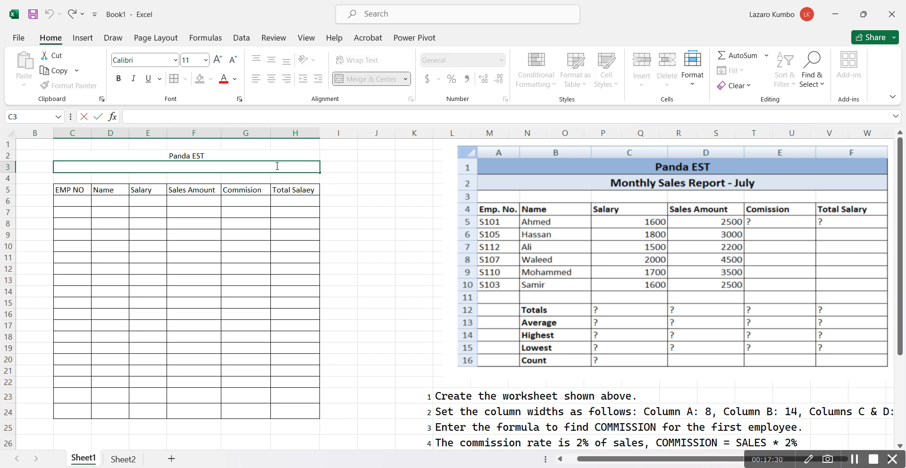
{"action": "type", "text": "Monthly Sales "}
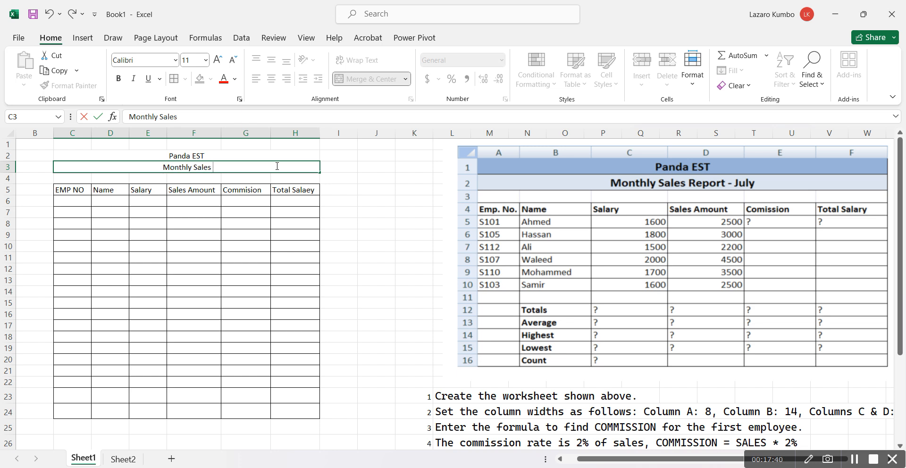
{"action": "type", "text": "Reo"}
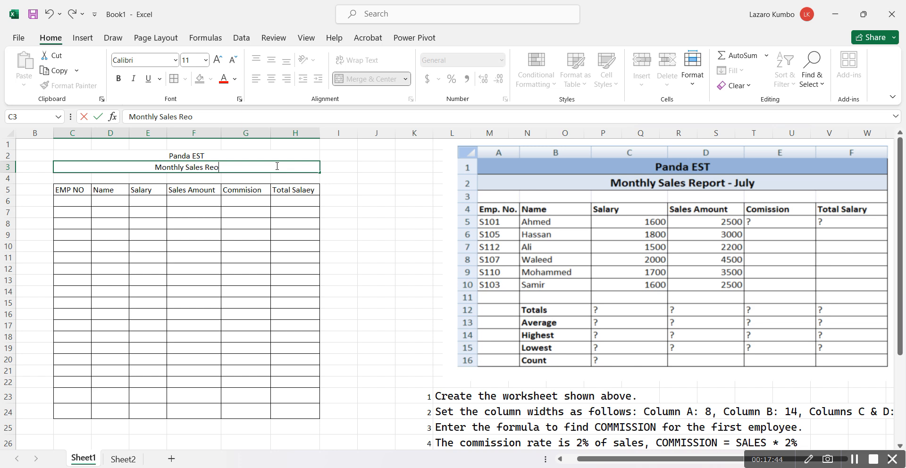
{"action": "key", "text": "BackSpace"}
{"action": "type", "text": "port"}
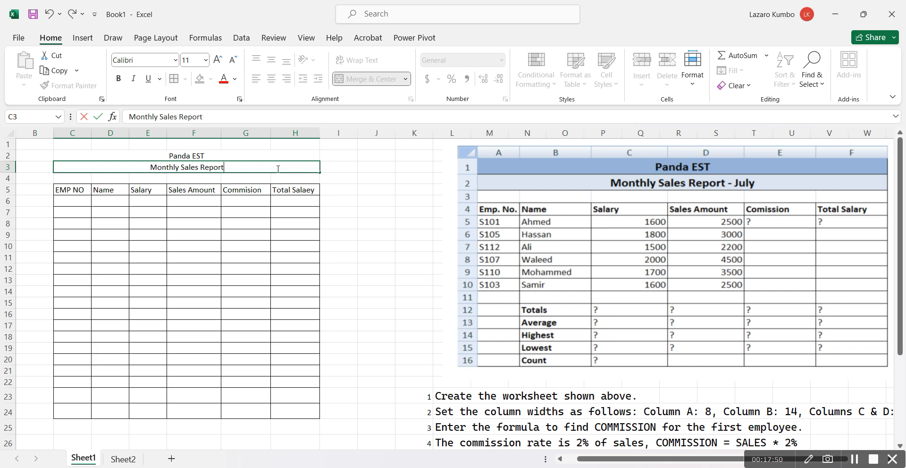
{"action": "left_click", "coordinate": [286, 211]}
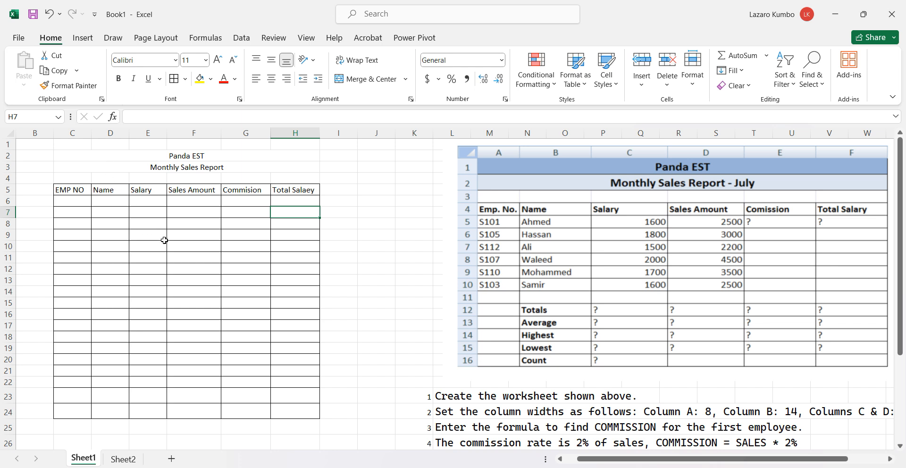
Enter the first employee number in cell C6 under the EMP NO heading
{"action": "left_click", "coordinate": [75, 202]}
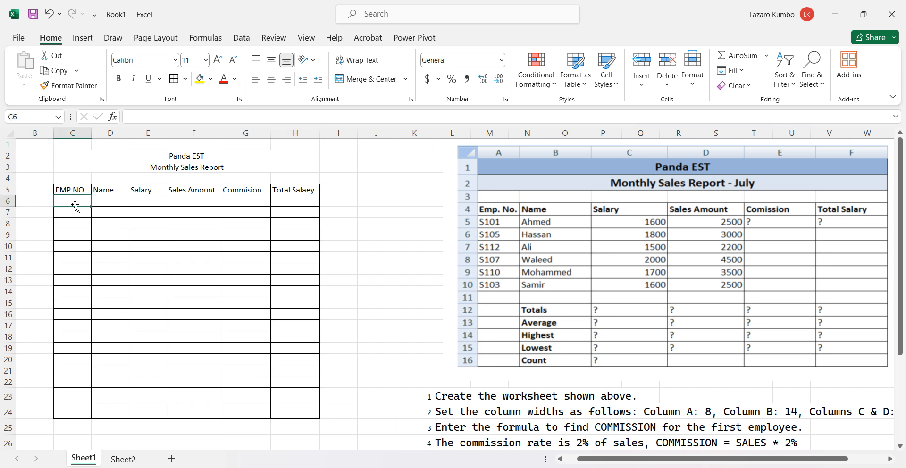
{"action": "type", "text": "w"}
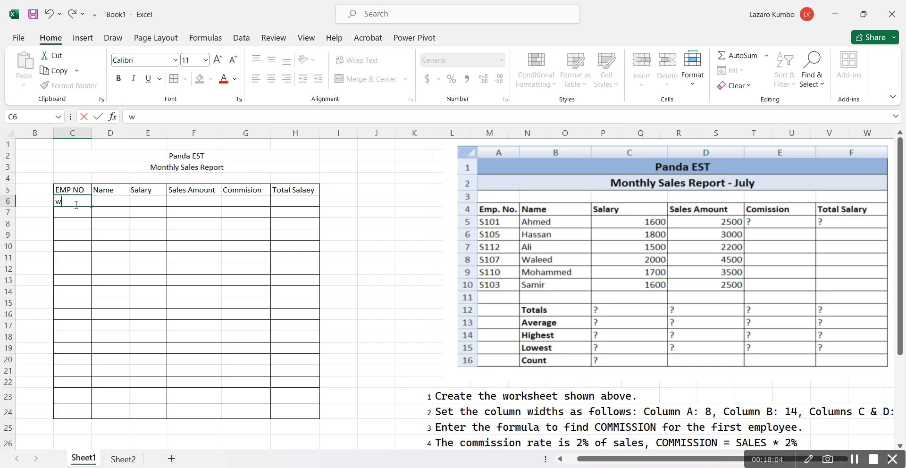
{"action": "type", "text": "20"}
{"action": "left_click", "coordinate": [77, 224]}
{"action": "left_click", "coordinate": [71, 202]}
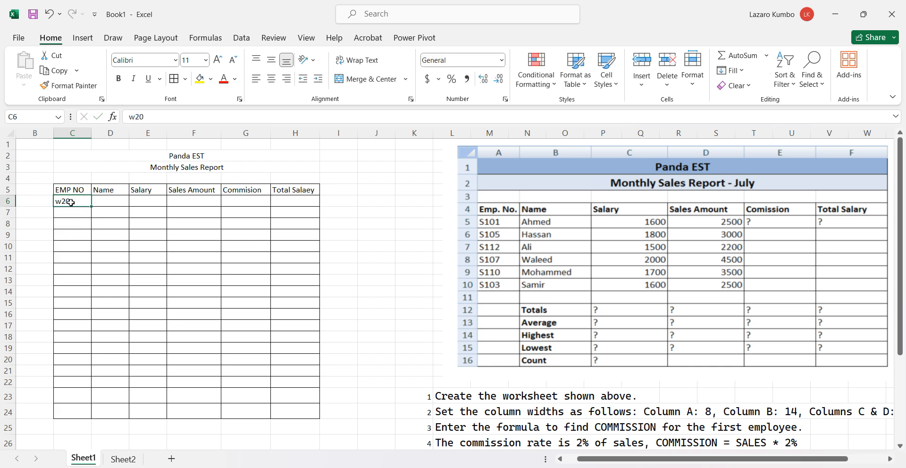
Enter the second employee number, one higher than the first, in cell C7
{"action": "left_click", "coordinate": [73, 214]}
{"action": "type", "text": "w20"}
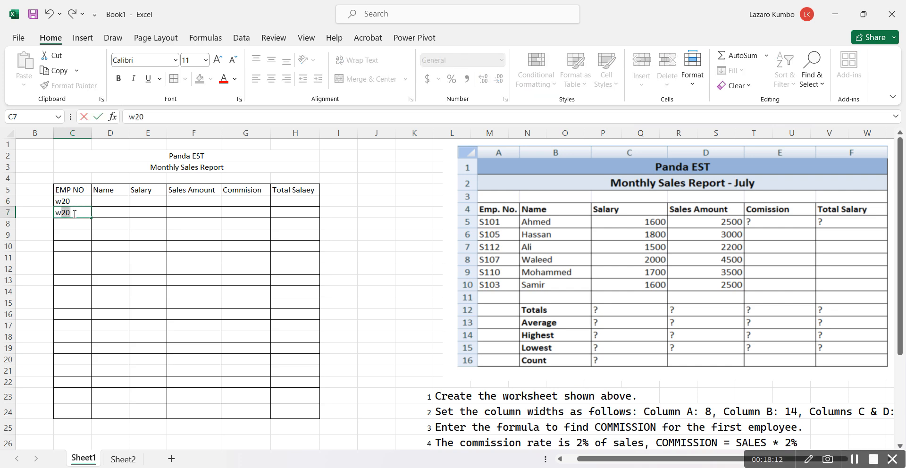
{"action": "key", "text": "Tab"}
{"action": "type", "text": "1"}
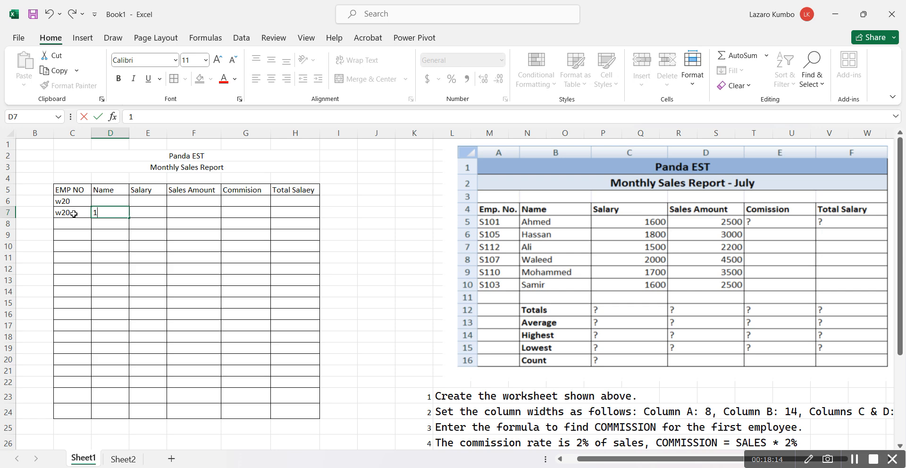
{"action": "left_click", "coordinate": [74, 213]}
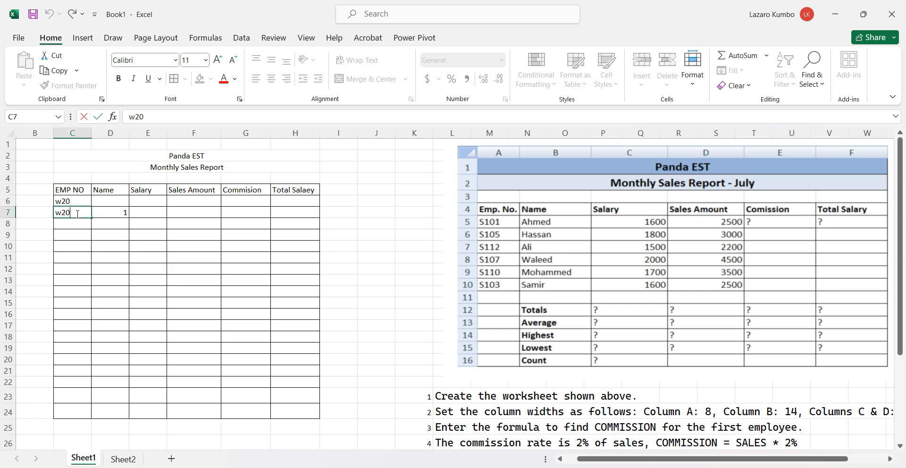
{"action": "key", "text": "BackSpace"}
{"action": "type", "text": "1"}
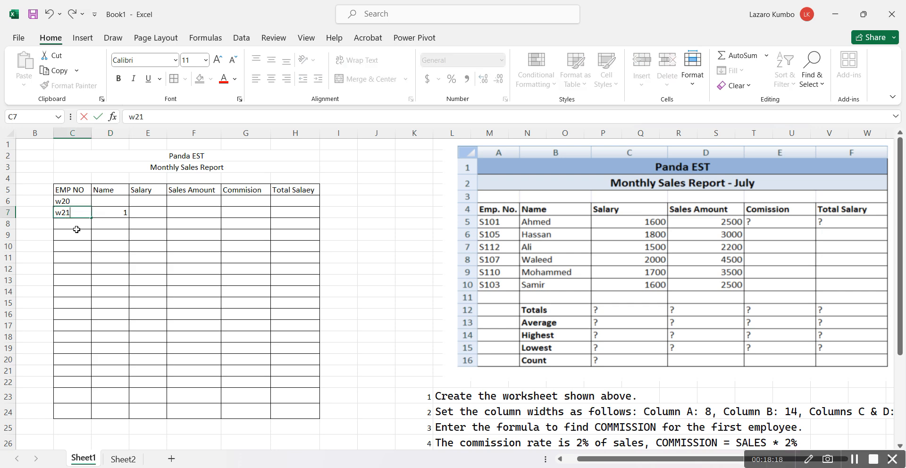
{"action": "left_click", "coordinate": [77, 233]}
Fill the employee number series from cell C6 down to C13 and clear the stray 1 from cell D7
{"action": "left_click", "coordinate": [78, 200]}
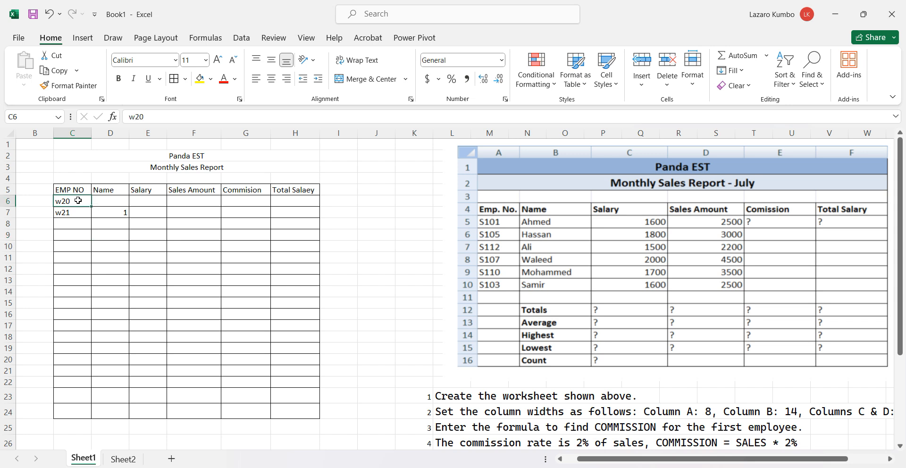
{"action": "left_click_drag", "start_coordinate": [78, 201], "coordinate": [91, 284]}
{"action": "left_click", "coordinate": [119, 215]}
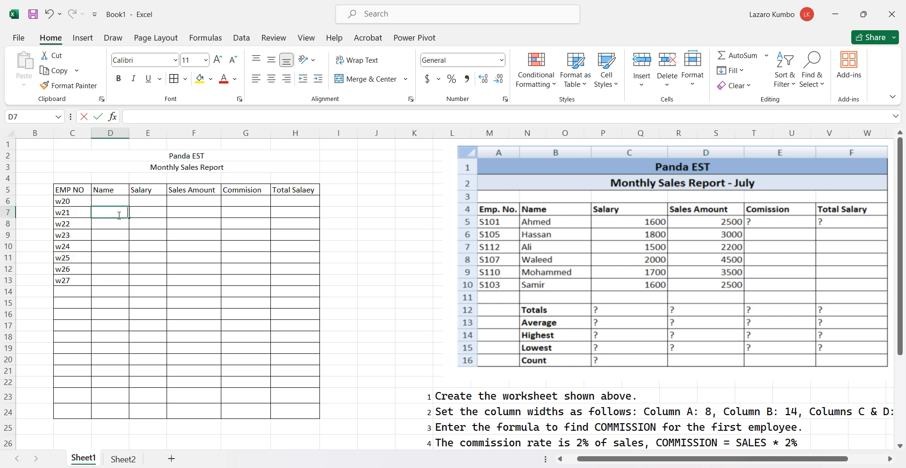
{"action": "key", "text": "Escape"}
{"action": "left_click", "coordinate": [131, 272]}
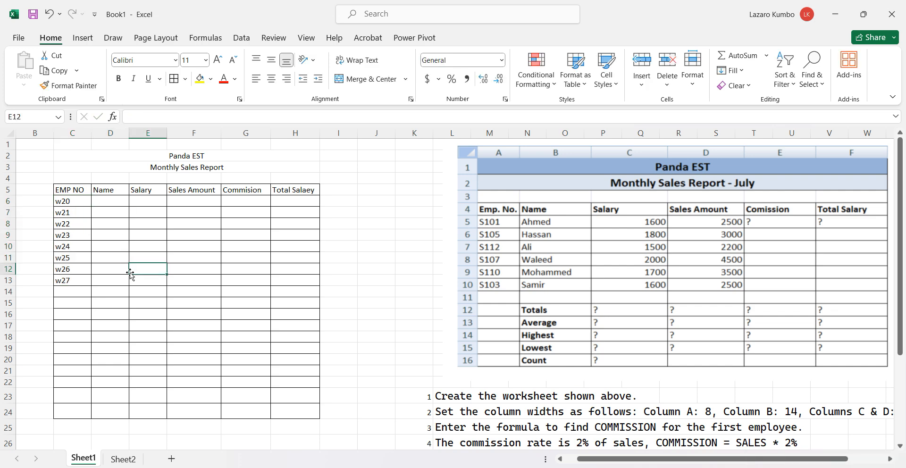
Enter the first employee's name in cell D6
{"action": "left_click", "coordinate": [108, 199]}
{"action": "type", "text": "J"}
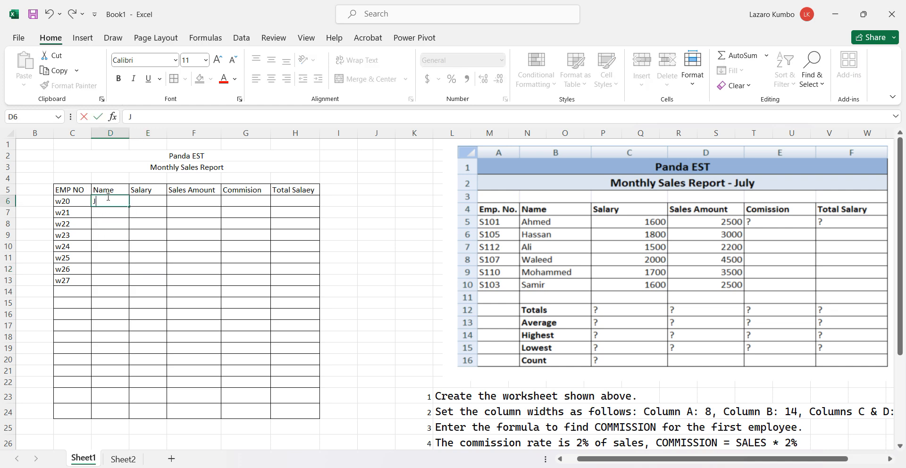
{"action": "type", "text": "oyce"}
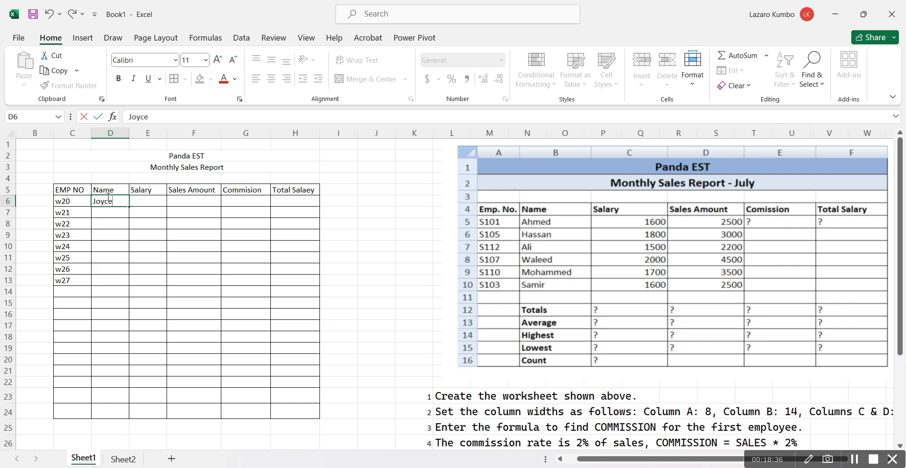
{"action": "left_click", "coordinate": [110, 213]}
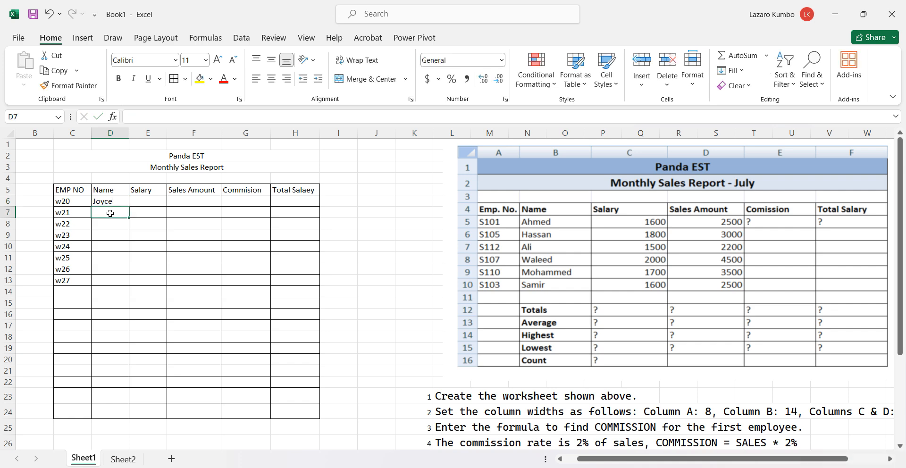
Enter the second and third employees' names in cells D7 and D8
{"action": "type", "text": "Hass"}
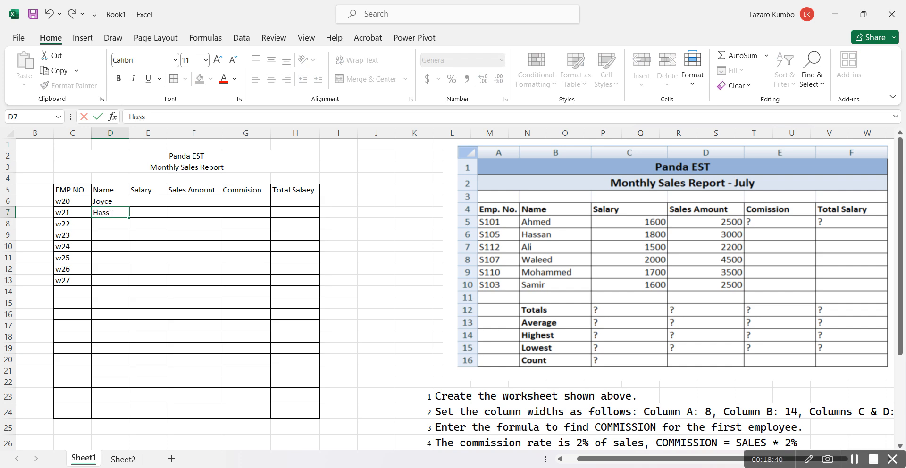
{"action": "type", "text": "an"}
{"action": "left_click", "coordinate": [110, 225]}
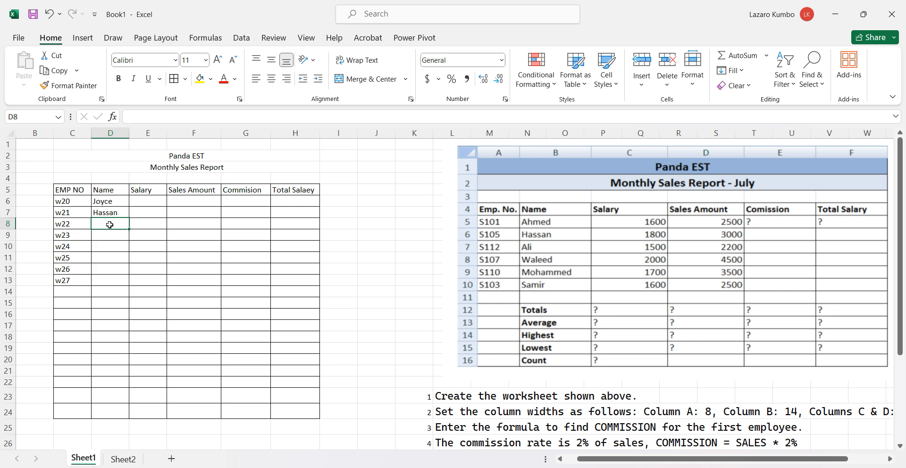
{"action": "type", "text": "Jo"}
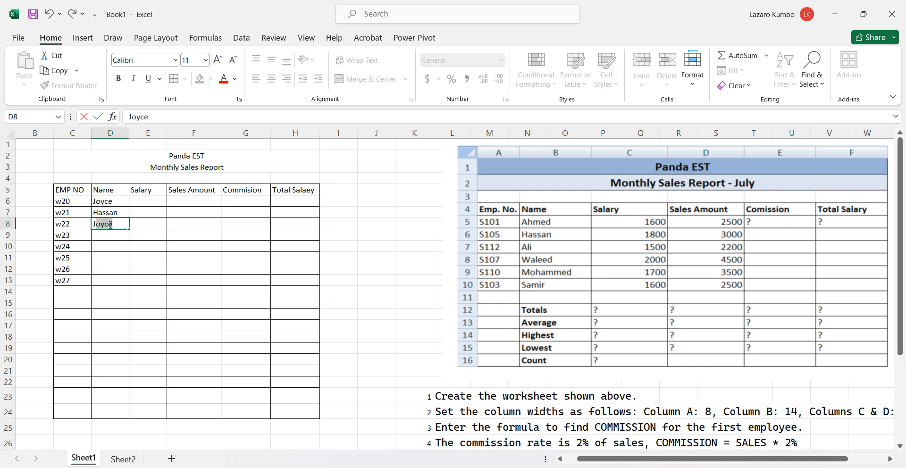
{"action": "type", "text": "hn"}
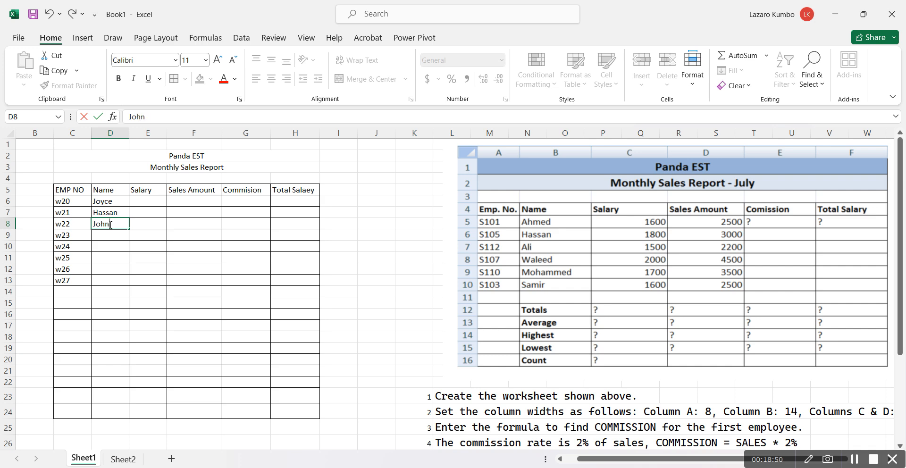
{"action": "left_click", "coordinate": [120, 242]}
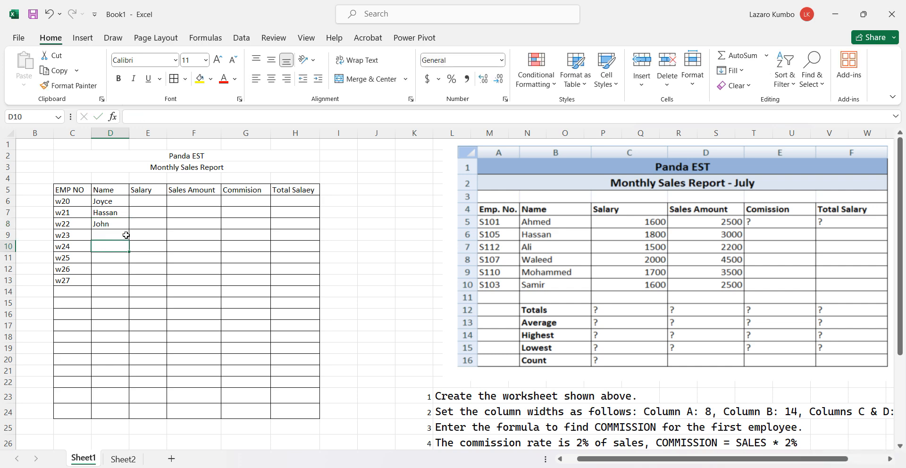
Enter a salary of 28000 for the first employee in cell E6
{"action": "left_click", "coordinate": [152, 199]}
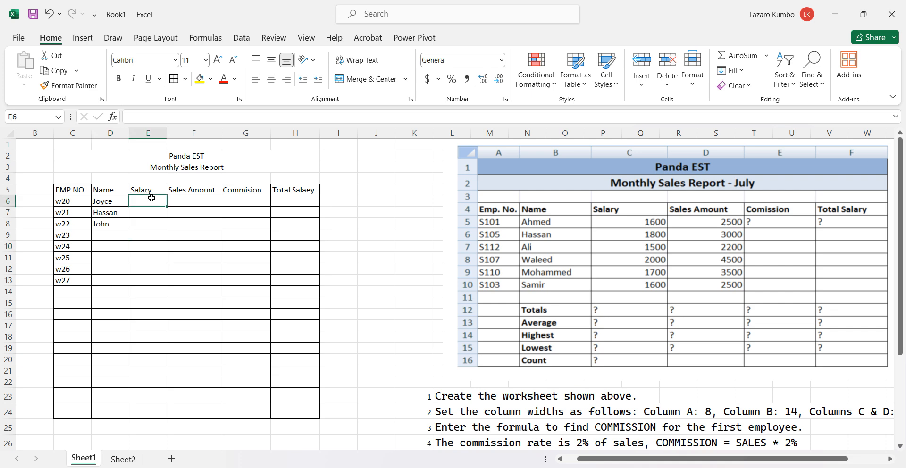
{"action": "type", "text": "28000"}
{"action": "left_click", "coordinate": [155, 212]}
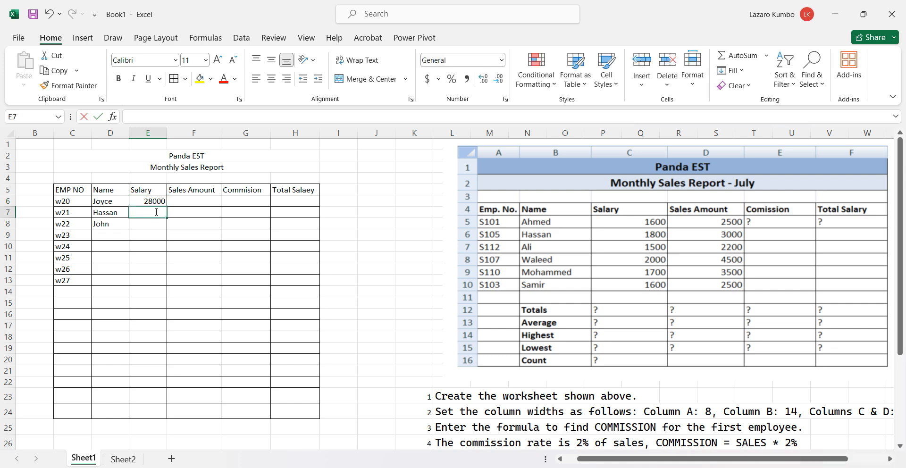
Enter salaries of 40000 and 20000 for the second and third employees in cells E7 and E8
{"action": "type", "text": "40000"}
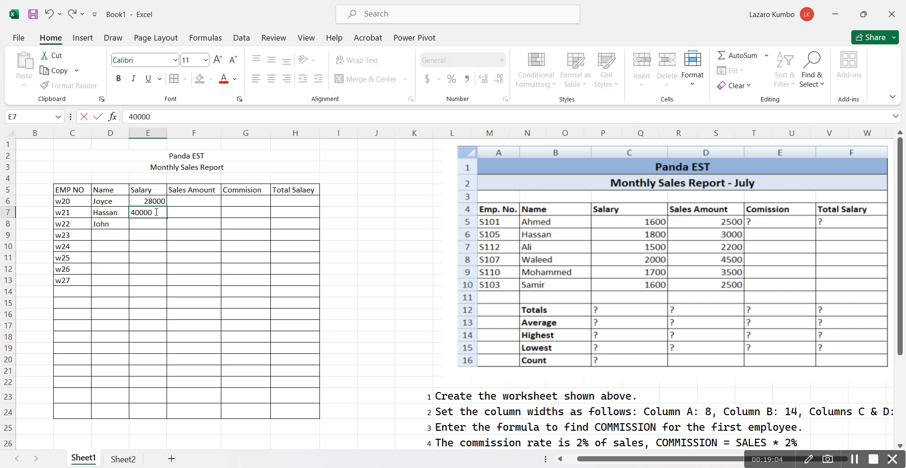
{"action": "left_click", "coordinate": [155, 224]}
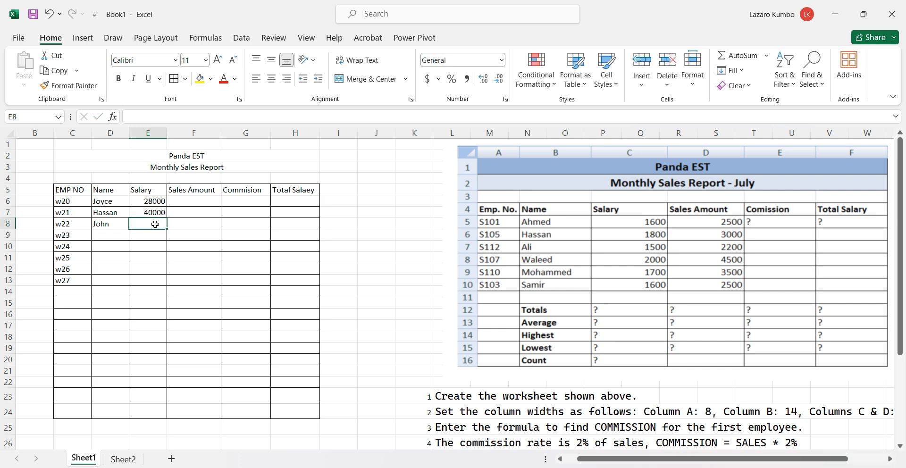
{"action": "type", "text": "2--"}
{"action": "key", "text": "BackSpace"}
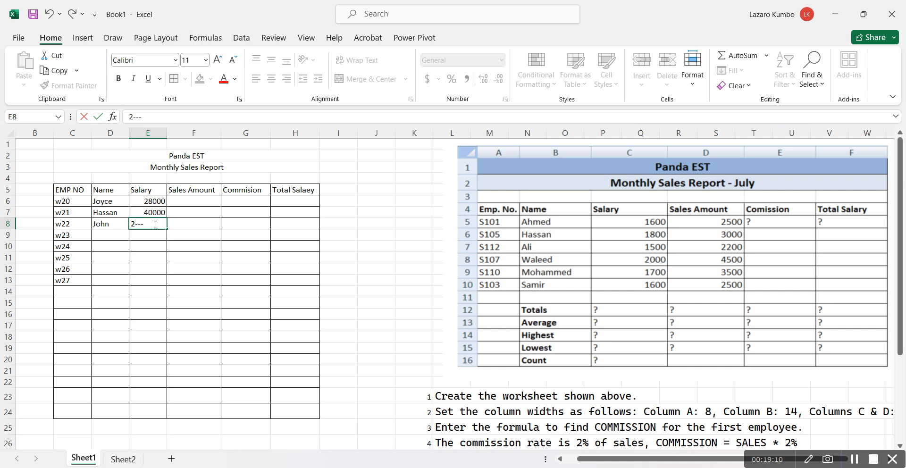
{"action": "type", "text": "0000"}
{"action": "left_click", "coordinate": [148, 243]}
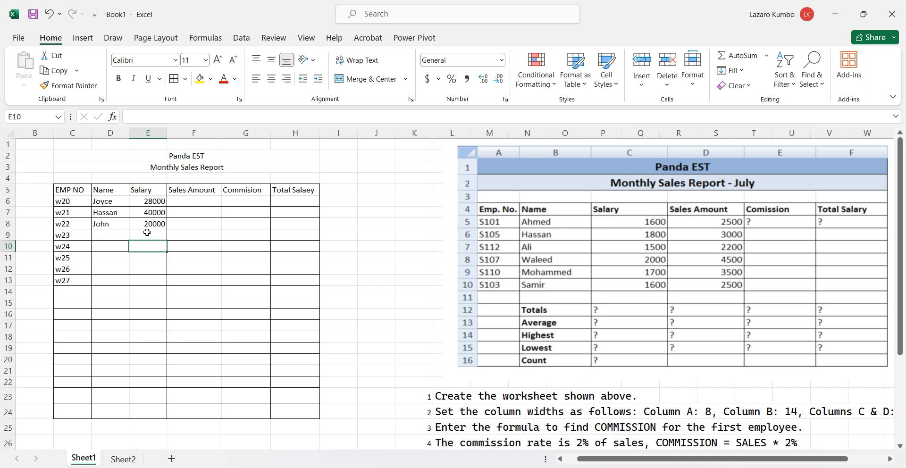
{"action": "left_click", "coordinate": [147, 232]}
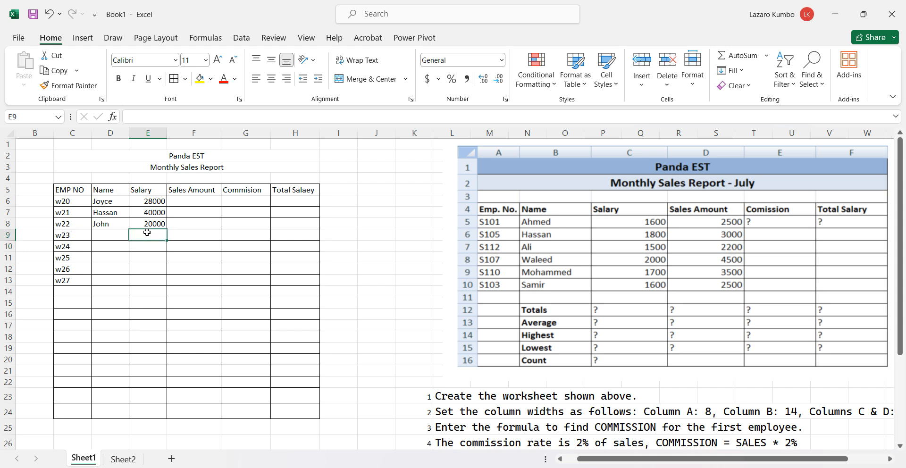
Enter sales amounts of 23000, 40000 and 12000 for the three employees in cells F6 to F8
{"action": "left_click", "coordinate": [193, 200]}
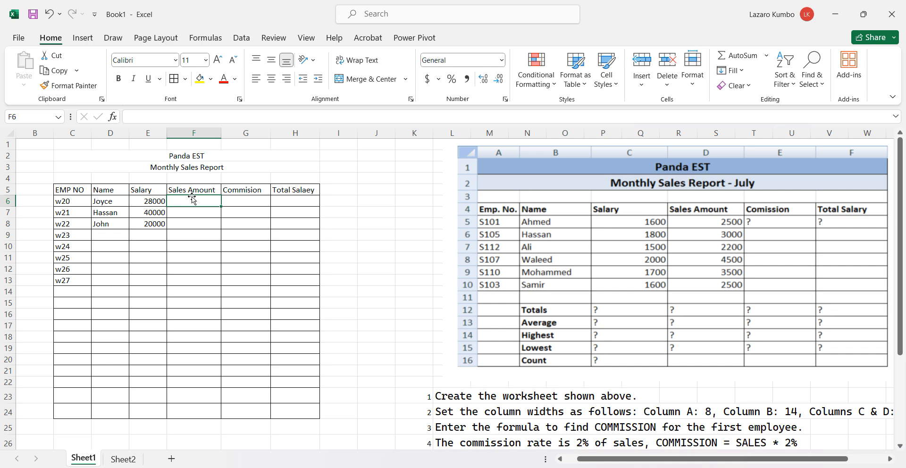
{"action": "type", "text": "23000"}
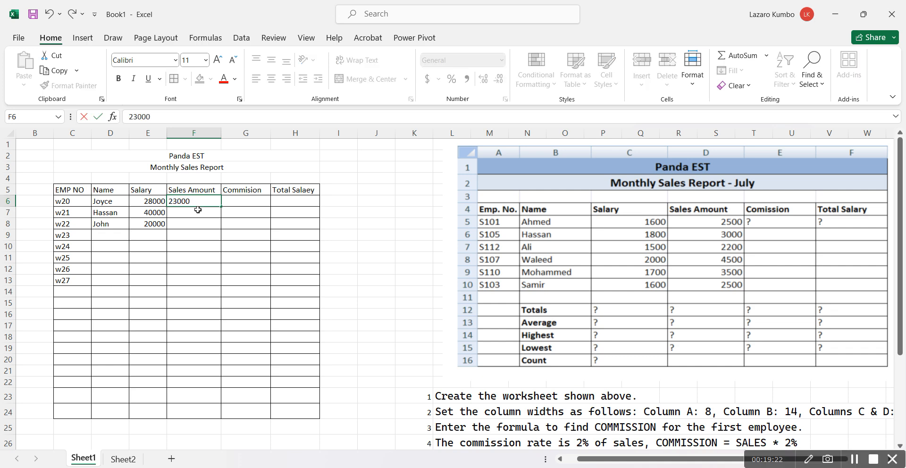
{"action": "key", "text": "Return"}
{"action": "type", "text": "40000"}
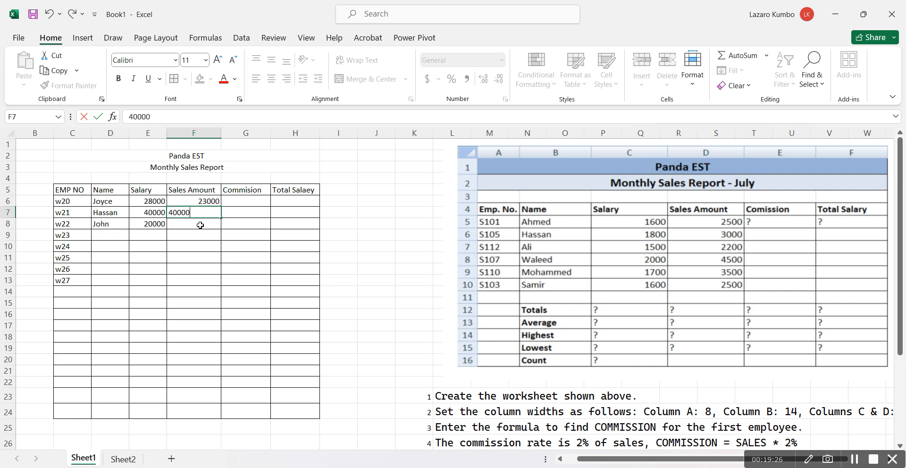
{"action": "left_click", "coordinate": [200, 225]}
{"action": "type", "text": "12"}
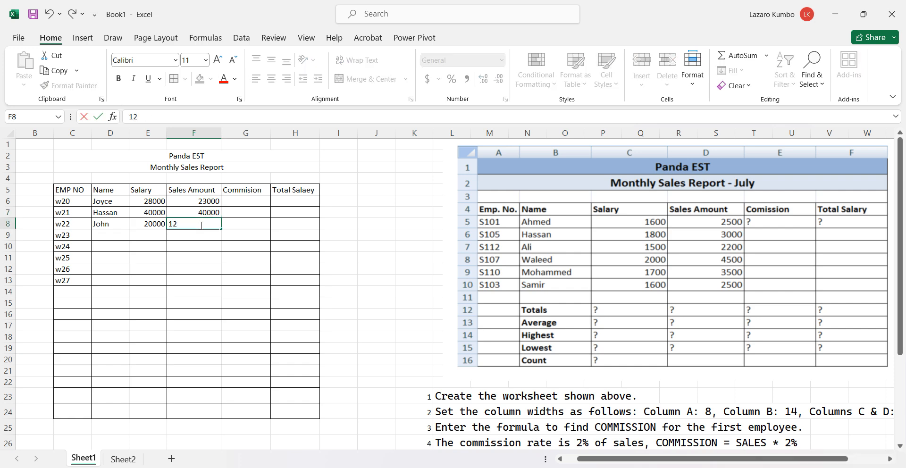
{"action": "type", "text": "00"}
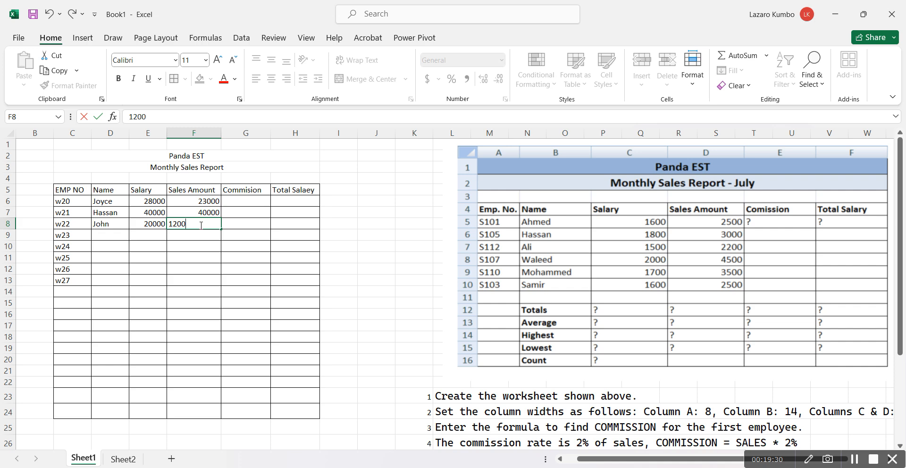
{"action": "type", "text": "0"}
{"action": "left_click", "coordinate": [220, 240]}
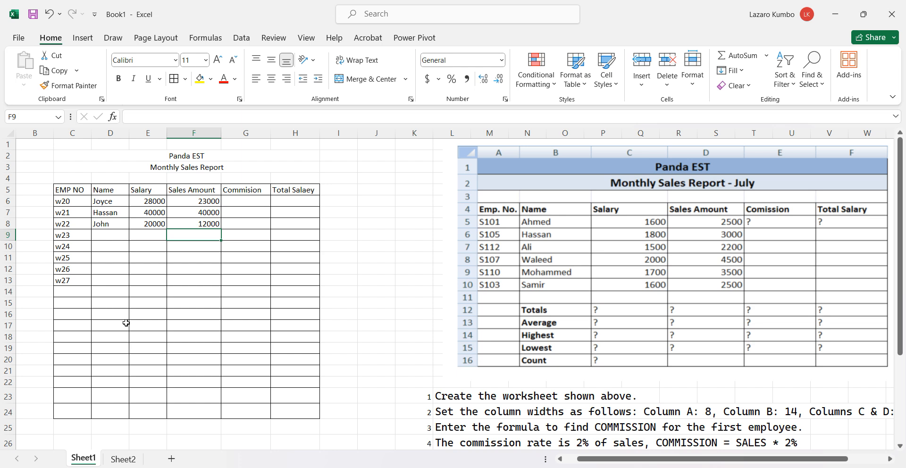
Add the summary row labels "totals" in cell D16 and "Average" in cell D17
{"action": "left_click", "coordinate": [106, 317]}
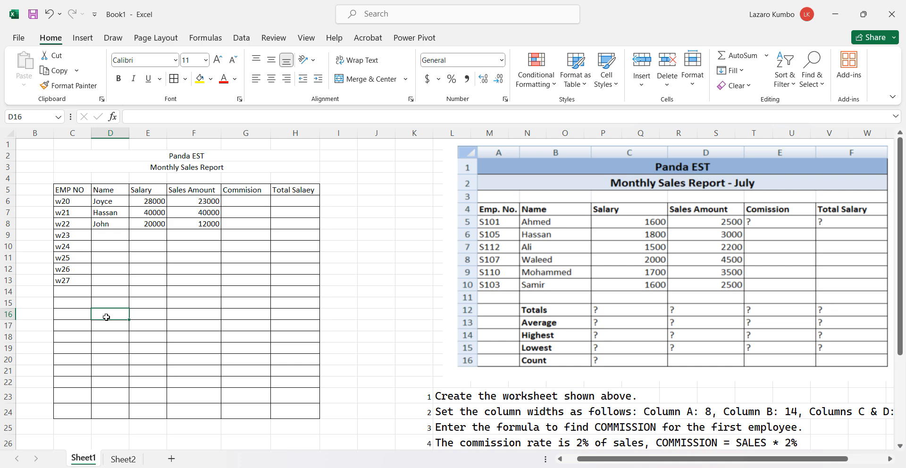
{"action": "double_click", "coordinate": [106, 317]}
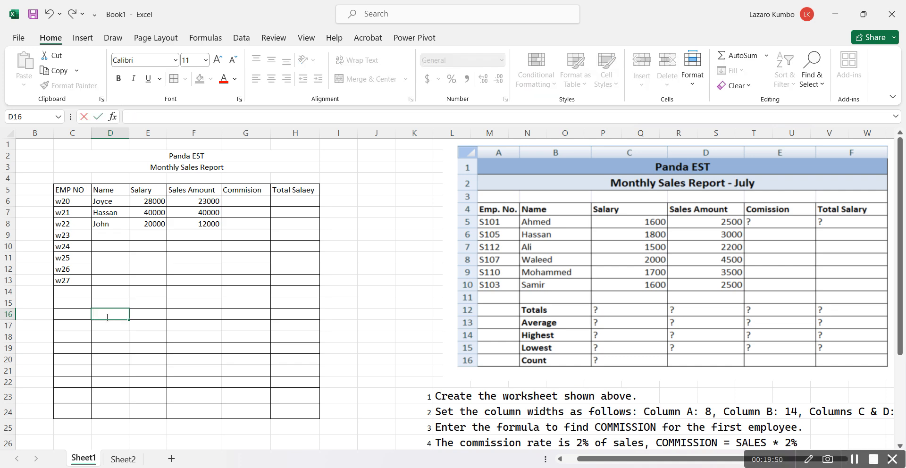
{"action": "type", "text": "totals"}
{"action": "left_click", "coordinate": [113, 328]}
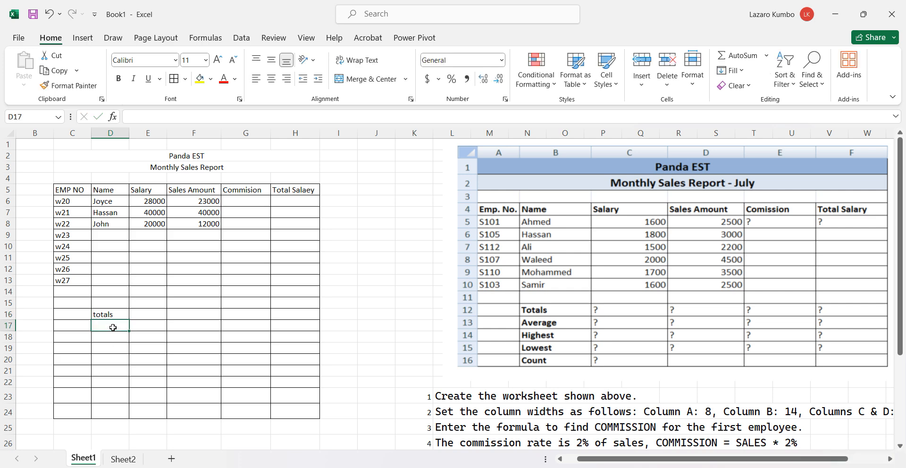
{"action": "type", "text": "v"}
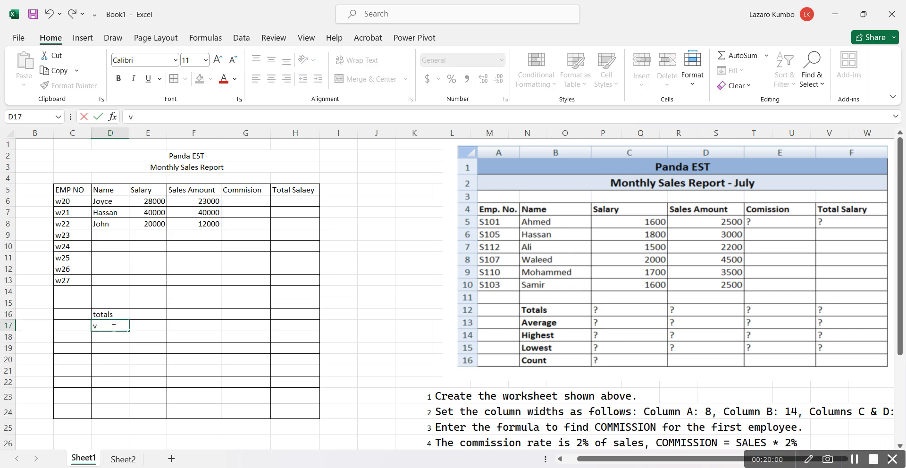
{"action": "type", "text": "erage"}
Add the summary row labels "Highest" in cell D18 and "Lowest" in cell D19
{"action": "left_click", "coordinate": [103, 340]}
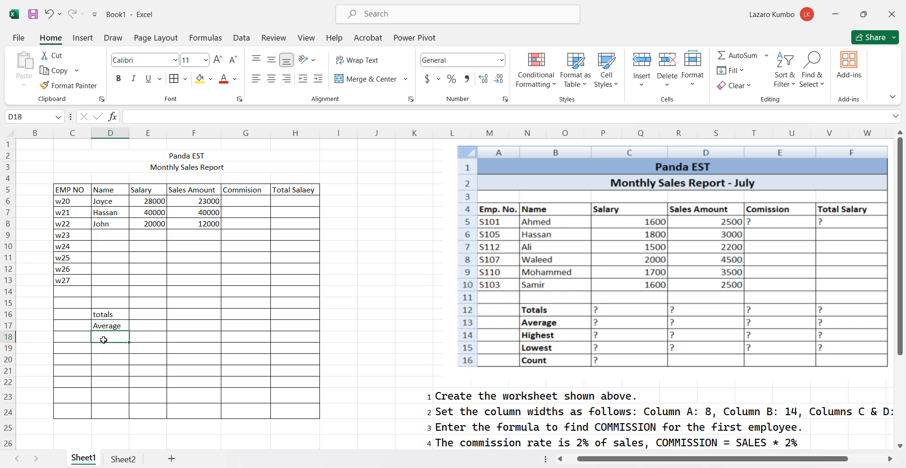
{"action": "type", "text": "H"}
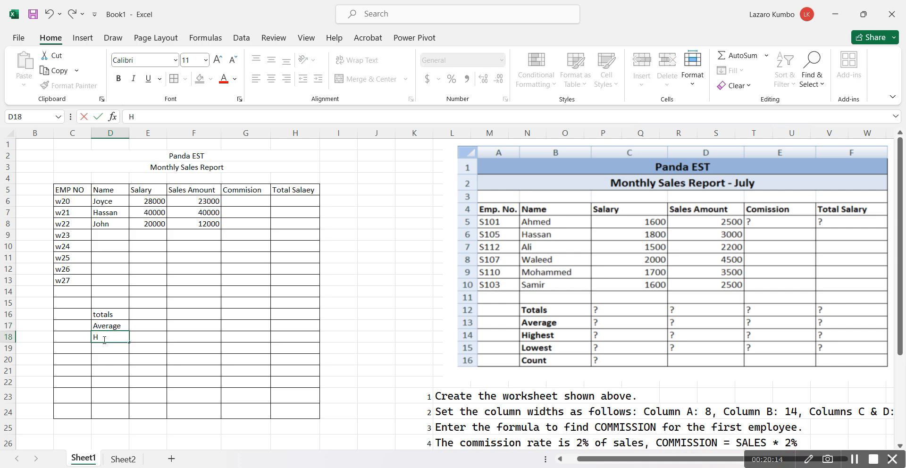
{"action": "type", "text": "ighest"}
{"action": "left_click", "coordinate": [105, 349]}
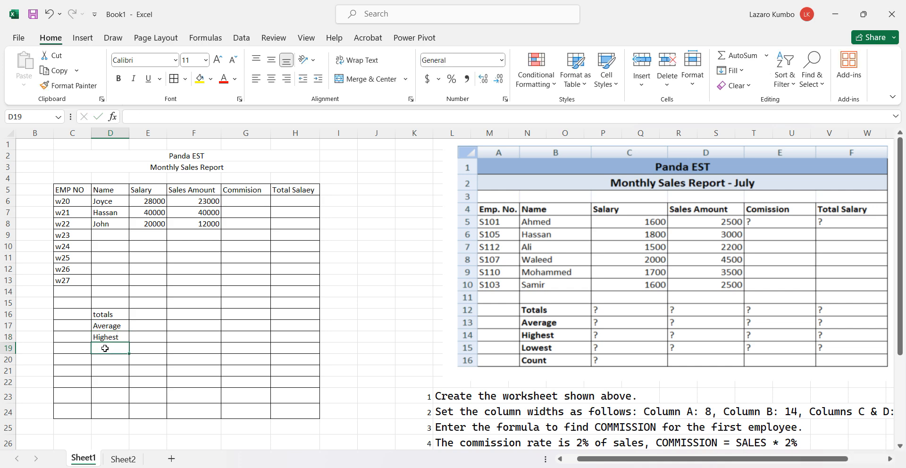
{"action": "type", "text": "Ko"}
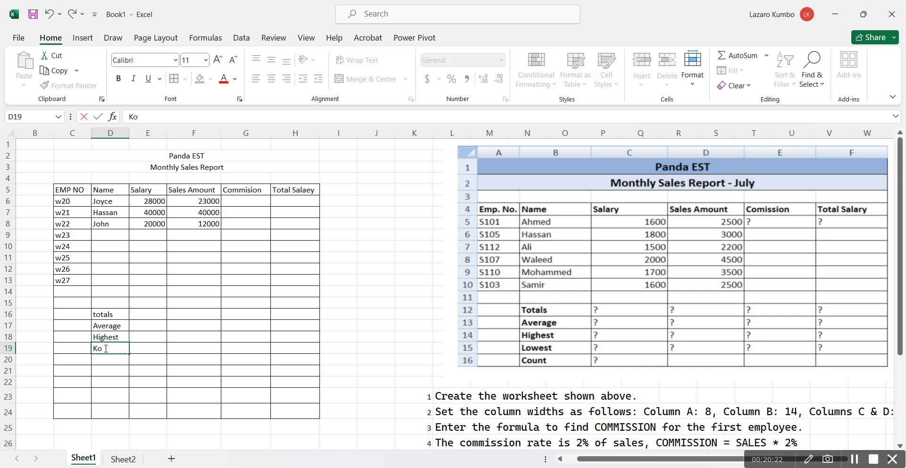
{"action": "type", "text": "west"}
{"action": "left_click", "coordinate": [95, 347]}
{"action": "key", "text": "BackSpace"}
{"action": "type", "text": "L"}
Add the summary row label "Count" in cell D20
{"action": "left_click", "coordinate": [102, 359]}
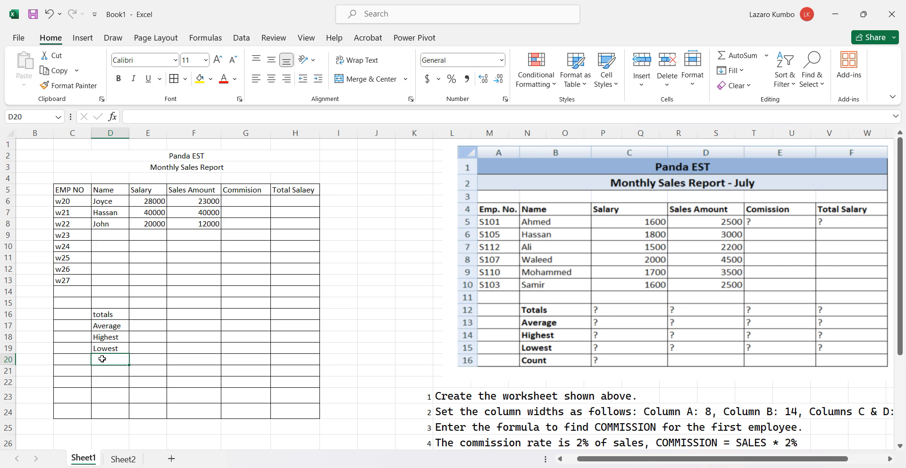
{"action": "type", "text": "Count"}
{"action": "left_click", "coordinate": [118, 372]}
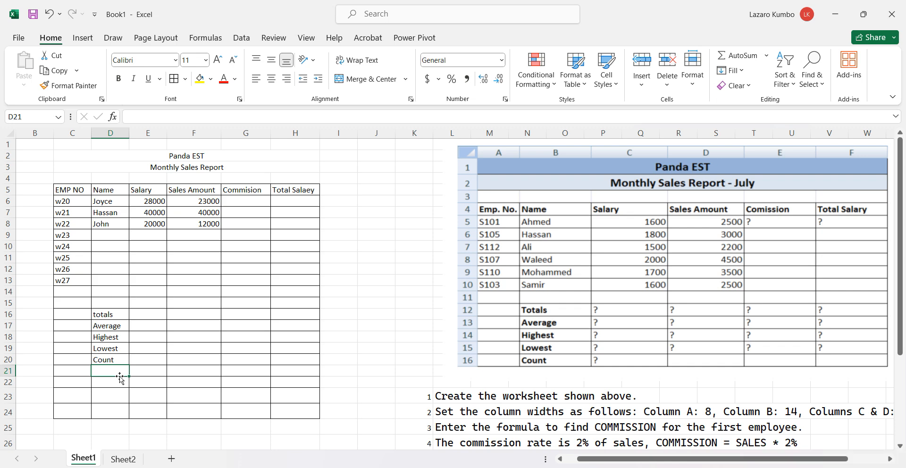
Clear the item number 2 beside the column-width instruction in cell K24
{"action": "scroll", "coordinate": [120, 378], "scroll_direction": "down", "scroll_amount": 3}
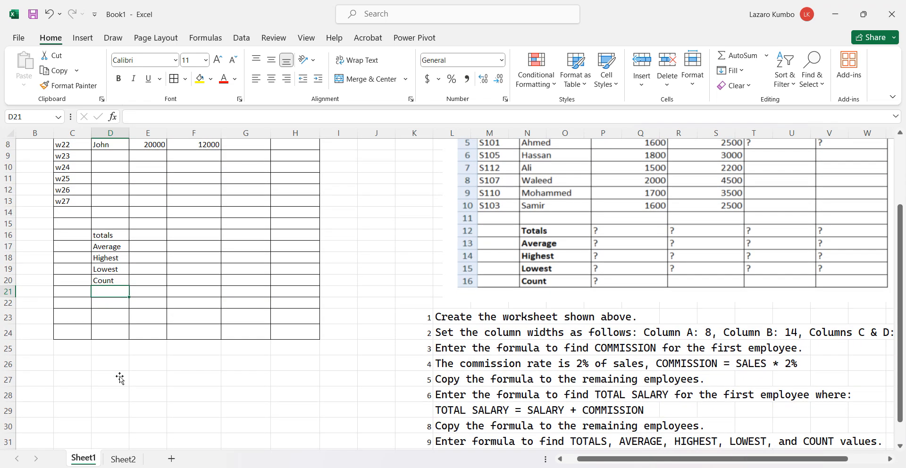
{"action": "scroll", "coordinate": [120, 378], "scroll_direction": "down", "scroll_amount": 1}
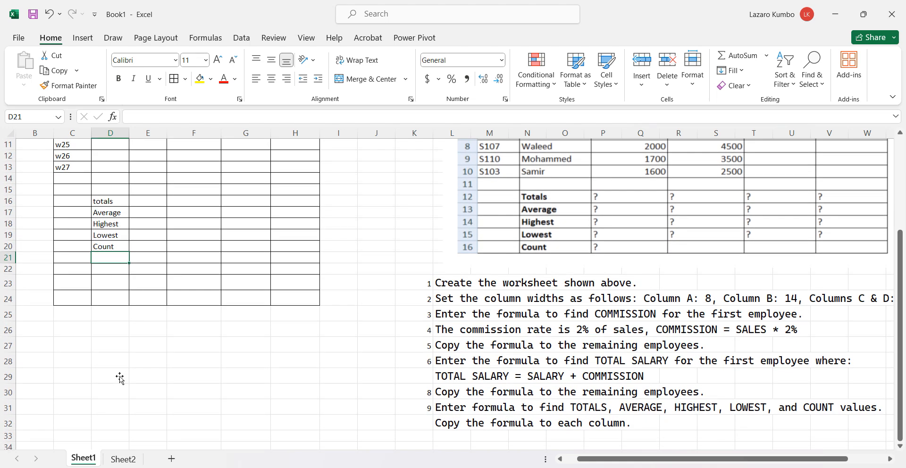
{"action": "double_click", "coordinate": [403, 303]}
{"action": "left_click_drag", "start_coordinate": [403, 302], "coordinate": [527, 292]}
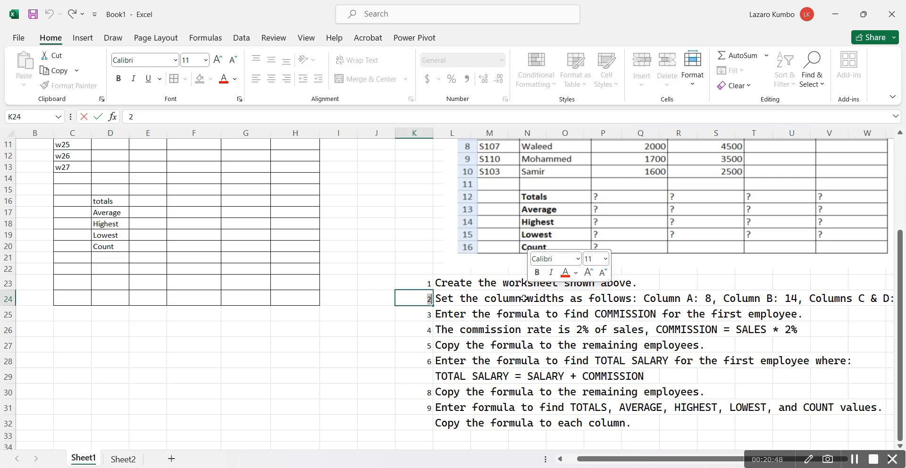
{"action": "left_click", "coordinate": [526, 297]}
{"action": "left_click_drag", "start_coordinate": [427, 303], "coordinate": [893, 296]}
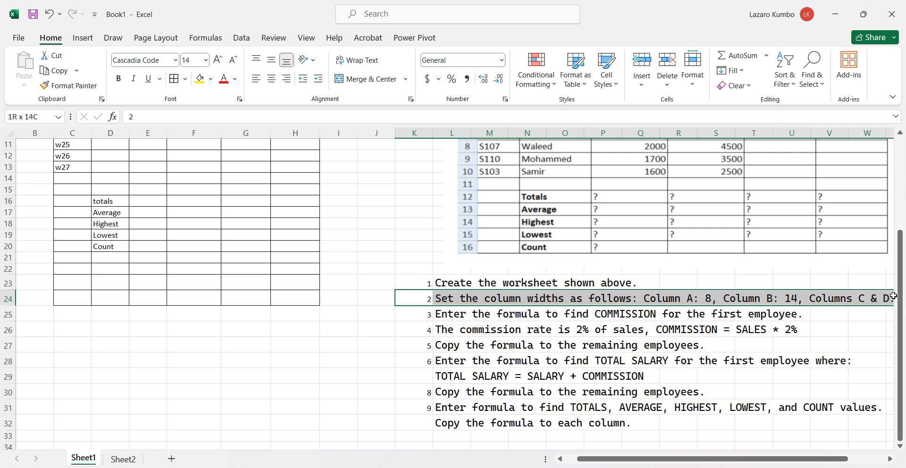
{"action": "key", "text": "BackSpace"}
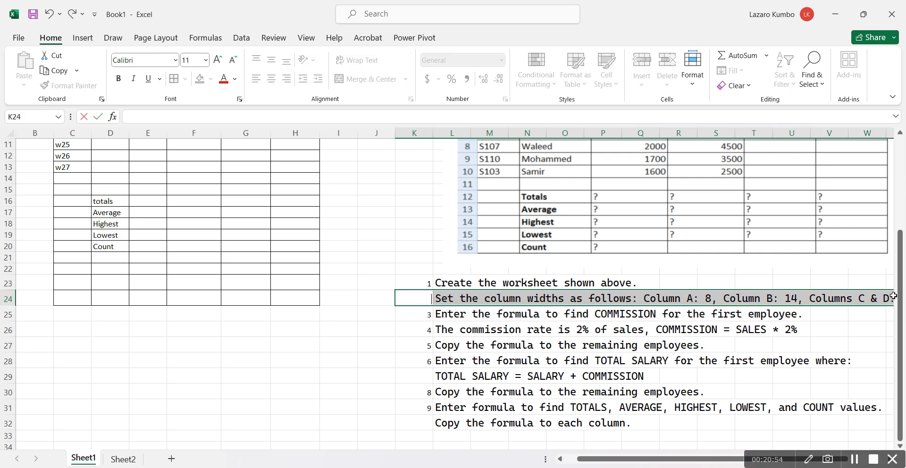
{"action": "type", "text": "-"}
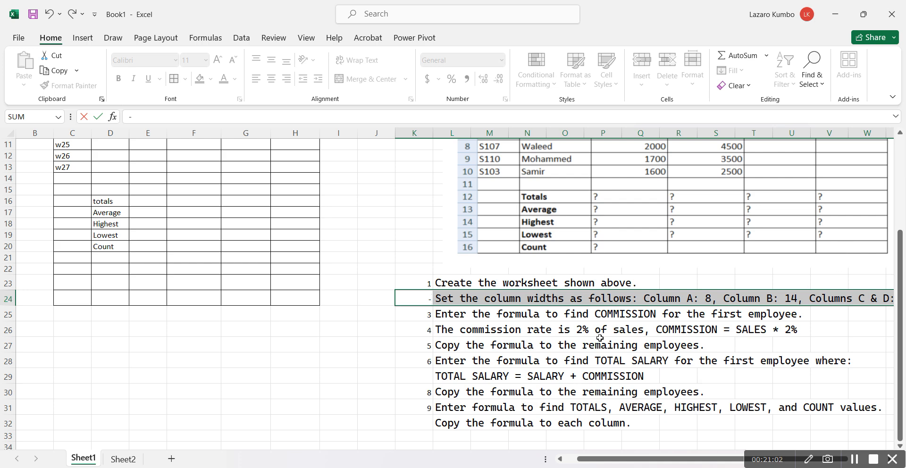
{"action": "left_click", "coordinate": [579, 314]}
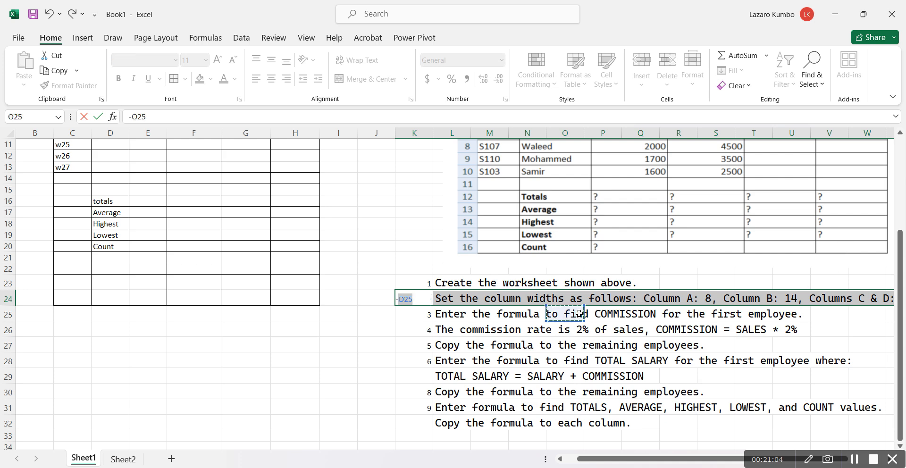
{"action": "key", "text": "BackSpace"}
{"action": "key", "text": "BackSpace"}
{"action": "key", "text": "BackSpace"}
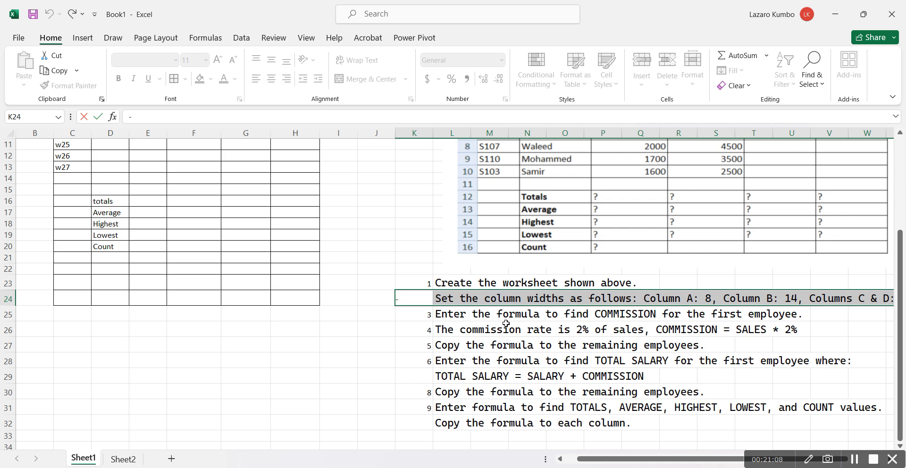
{"action": "key", "text": "Escape"}
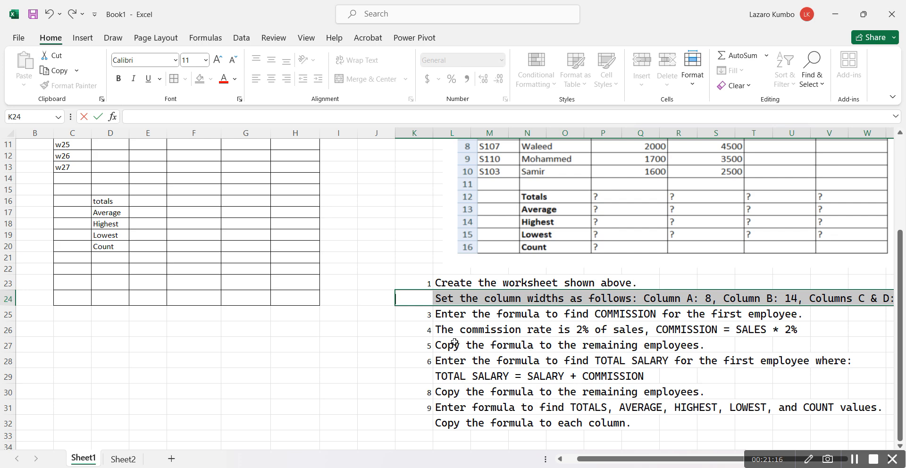
Clear the item number 4 beside the commission rate instruction in cell K26
{"action": "left_click", "coordinate": [433, 331]}
{"action": "left_click", "coordinate": [431, 331]}
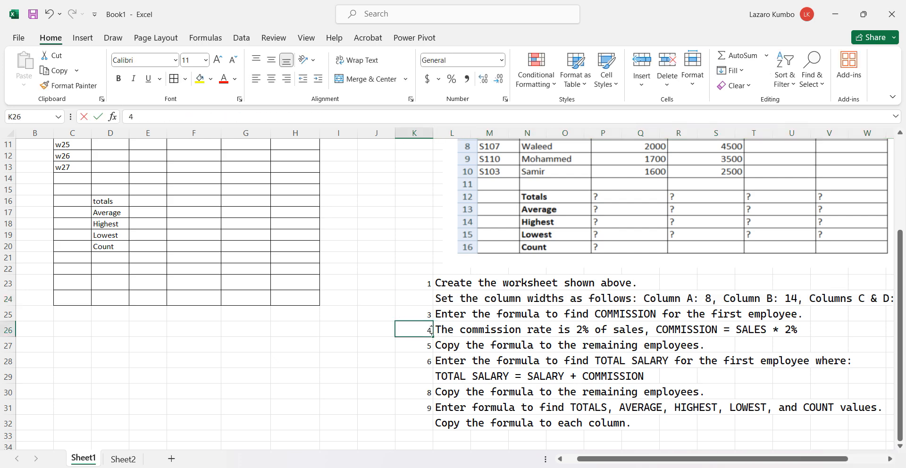
{"action": "key", "text": "BackSpace"}
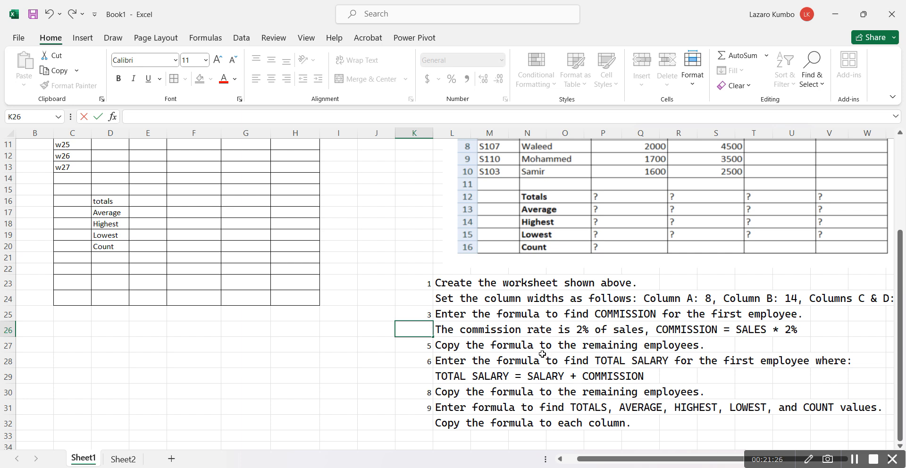
Calculate the first employee's commission in cell G6 with the formula =F6*0.02
{"action": "scroll", "coordinate": [542, 354], "scroll_direction": "up", "scroll_amount": 4}
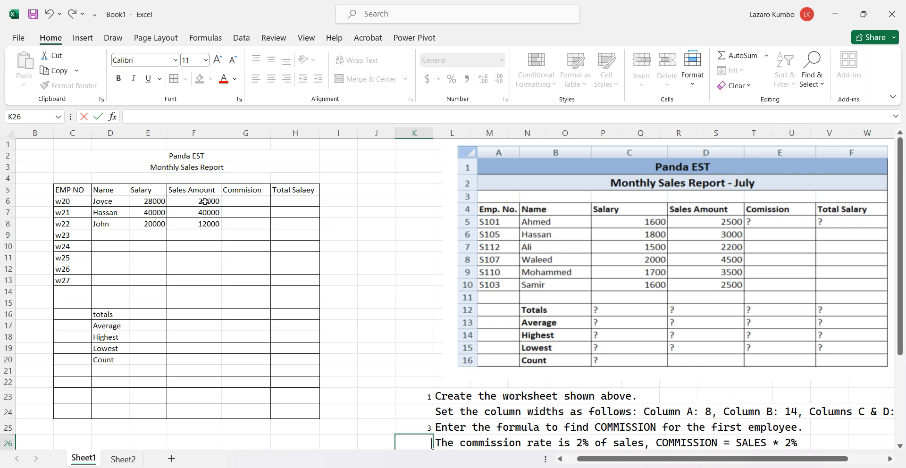
{"action": "left_click", "coordinate": [243, 200]}
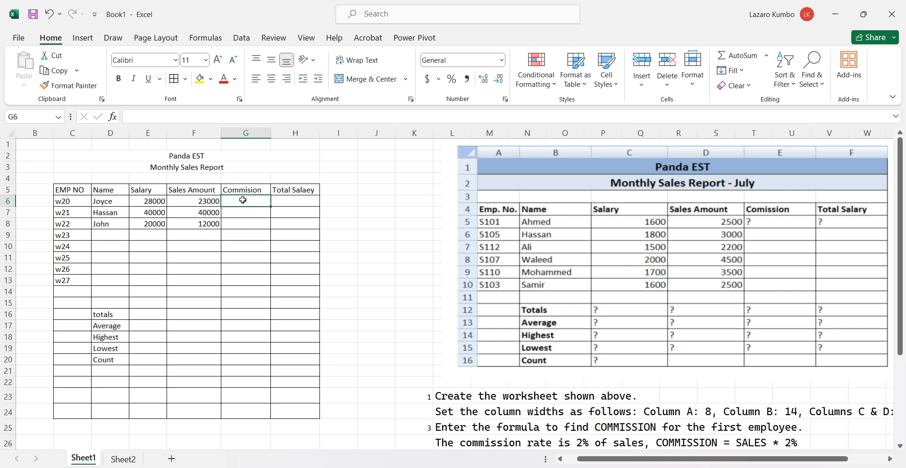
{"action": "type", "text": "="}
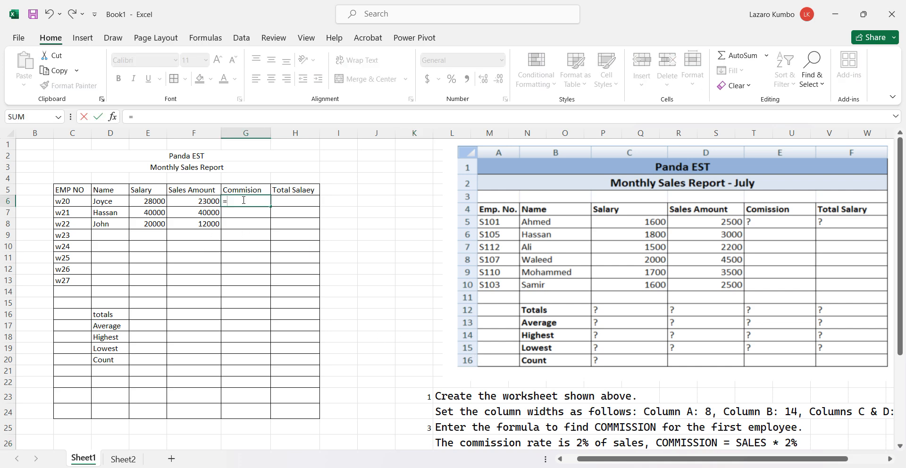
{"action": "left_click", "coordinate": [206, 202]}
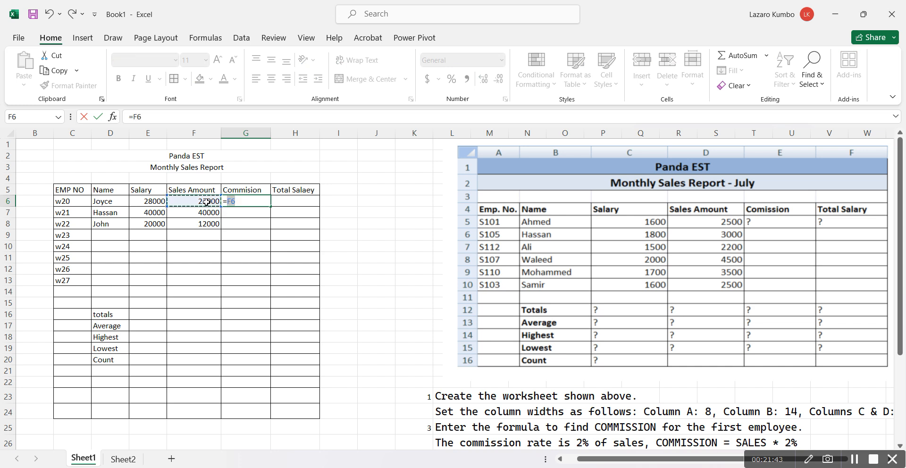
{"action": "left_click", "coordinate": [251, 201]}
{"action": "type", "text": "*0.02"}
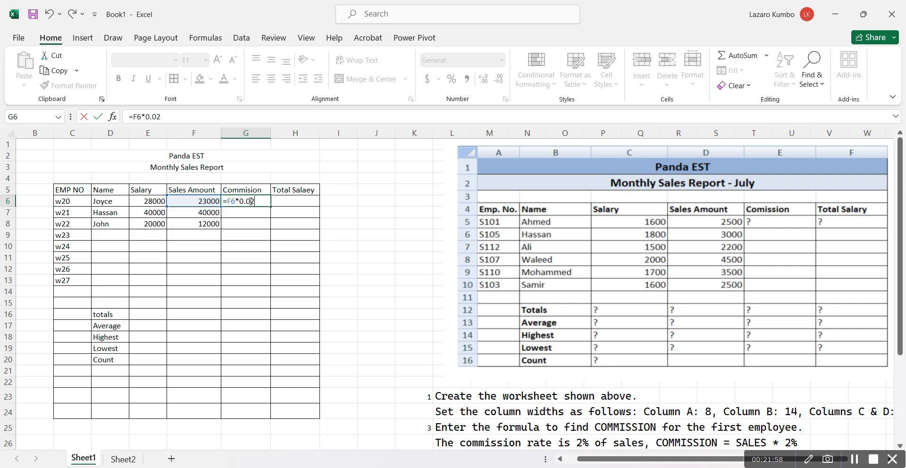
{"action": "key", "text": "Return"}
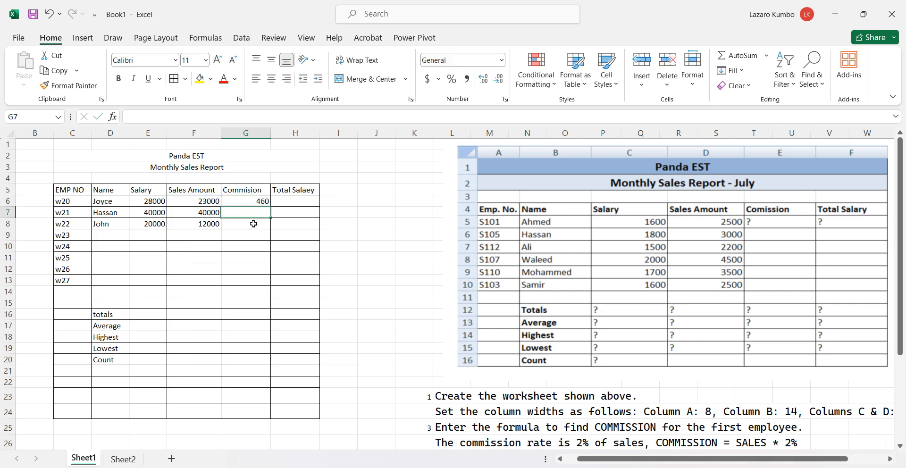
Copy the commission formula from G6 down to the remaining employees in G7:G8
{"action": "left_click", "coordinate": [248, 198]}
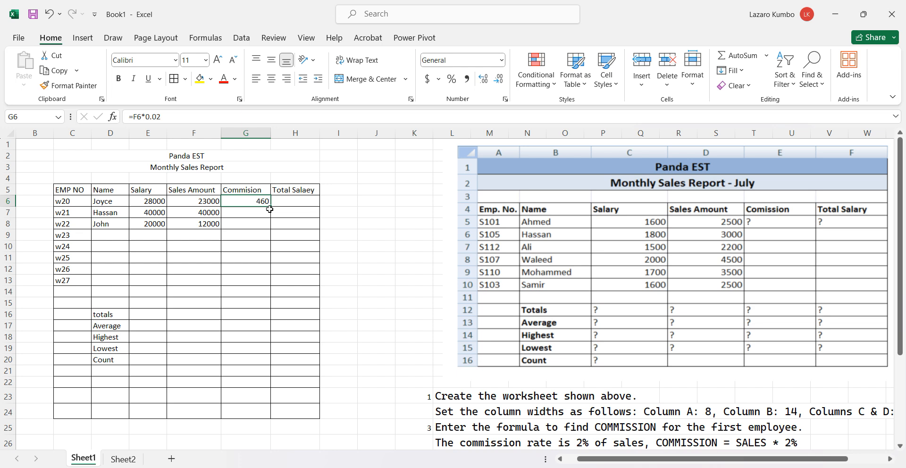
{"action": "left_click_drag", "start_coordinate": [271, 207], "coordinate": [268, 227]}
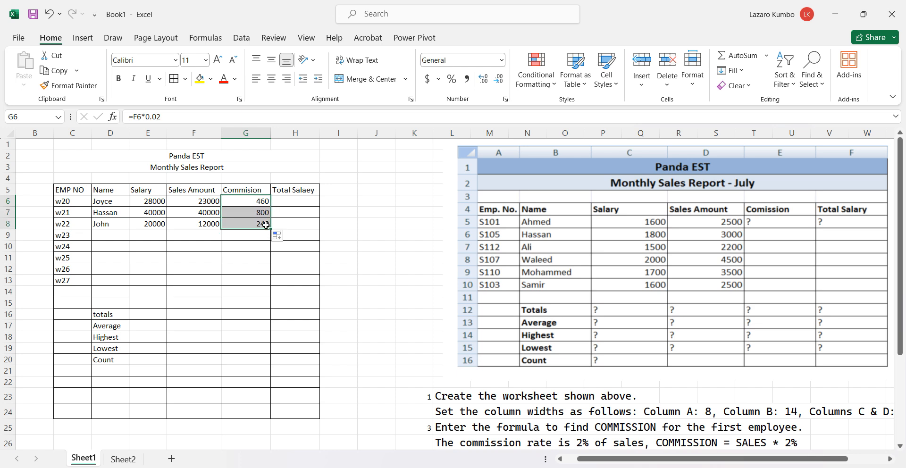
Select cell H6 for the first employee's total salary and consult the total salary instruction below the sample report
{"action": "left_click", "coordinate": [289, 200]}
{"action": "scroll", "coordinate": [290, 200], "scroll_direction": "down", "scroll_amount": 3}
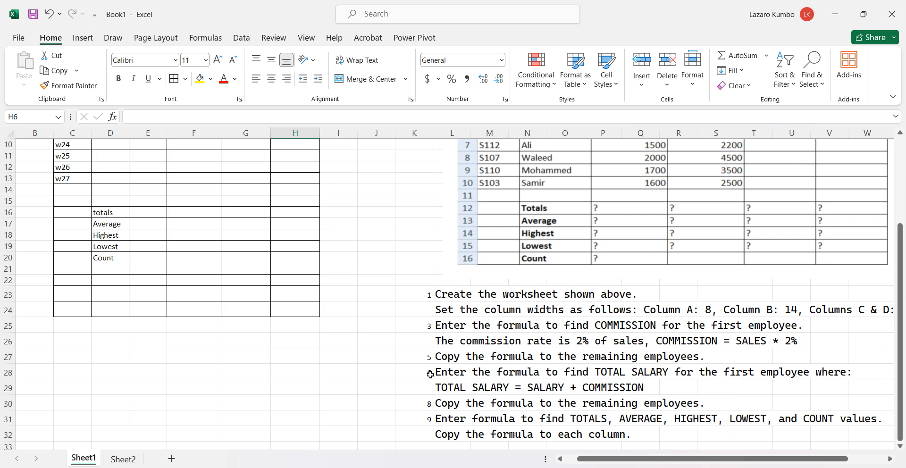
Calculate the first employee's total salary in cell H6 with the formula =E6+G6
{"action": "scroll", "coordinate": [431, 374], "scroll_direction": "up", "scroll_amount": 3}
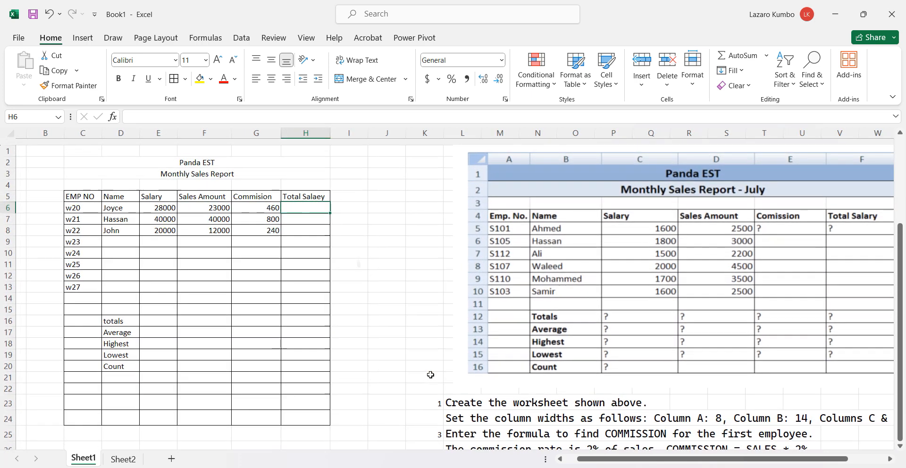
{"action": "double_click", "coordinate": [291, 203]}
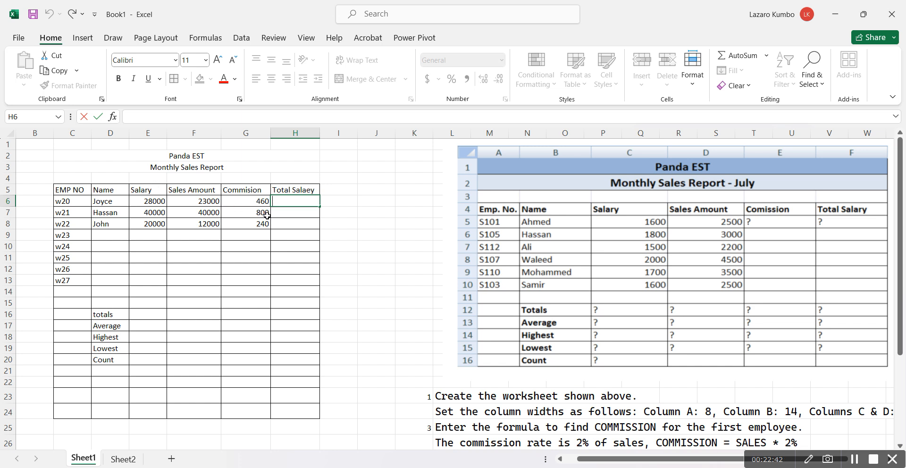
{"action": "type", "text": "="}
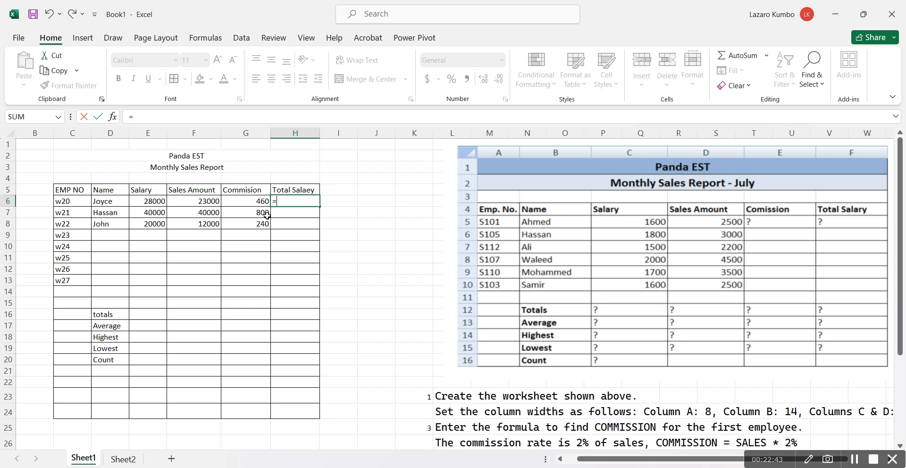
{"action": "left_click", "coordinate": [156, 201]}
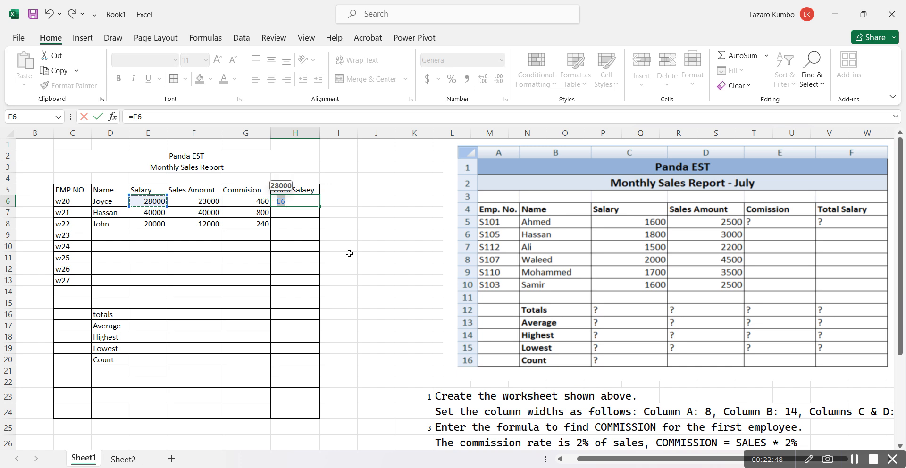
{"action": "left_click", "coordinate": [306, 202]}
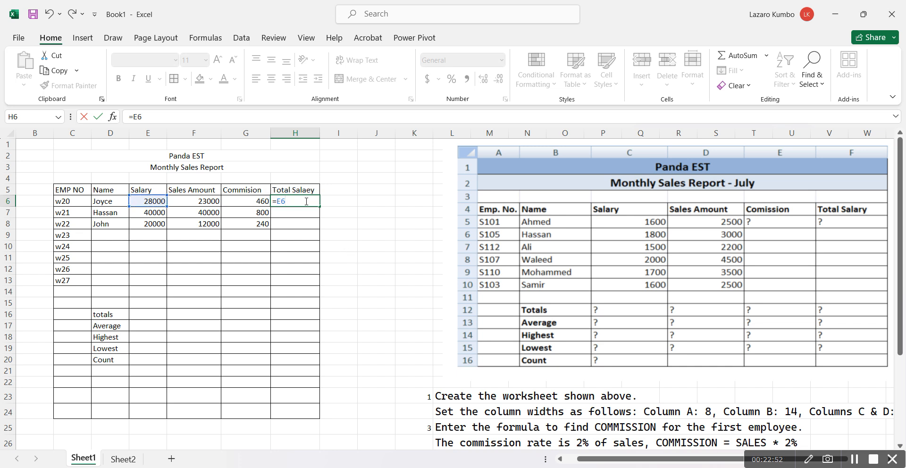
{"action": "type", "text": "_"}
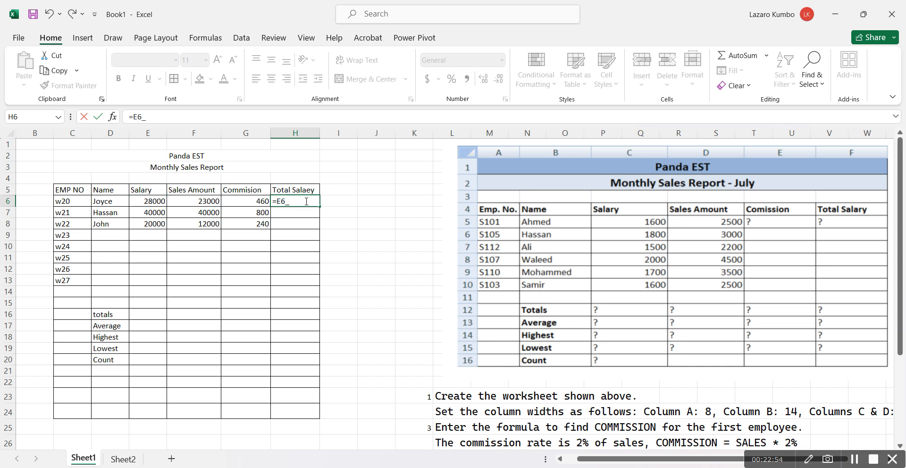
{"action": "key", "text": "BackSpace"}
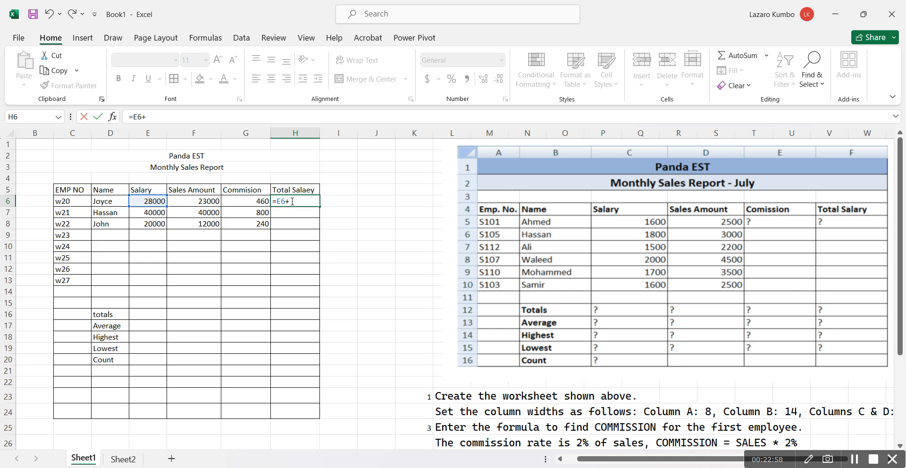
{"action": "left_click", "coordinate": [247, 201]}
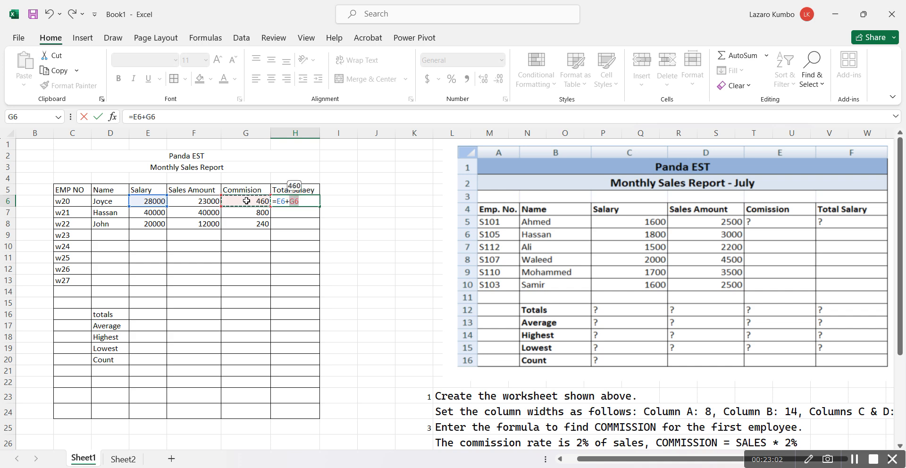
{"action": "key", "text": "Return"}
Copy the total salary formula from H6 down to the remaining employees in H7:H8
{"action": "left_click", "coordinate": [284, 202]}
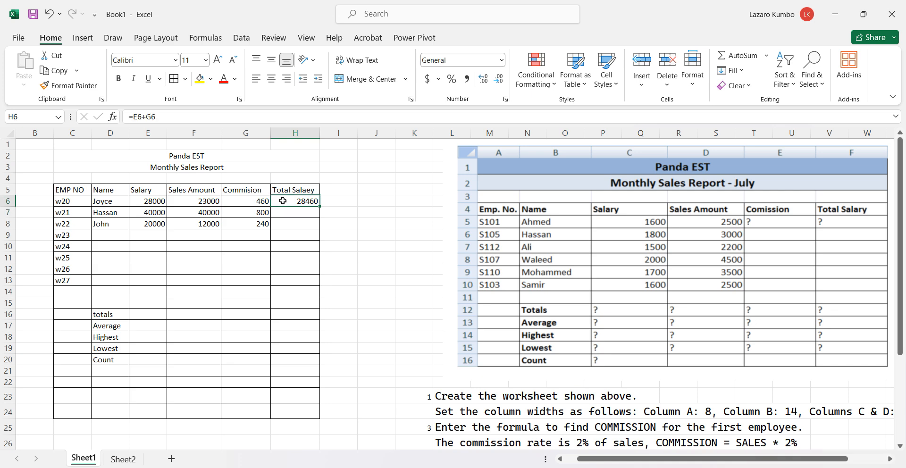
{"action": "left_click_drag", "start_coordinate": [320, 207], "coordinate": [318, 228]}
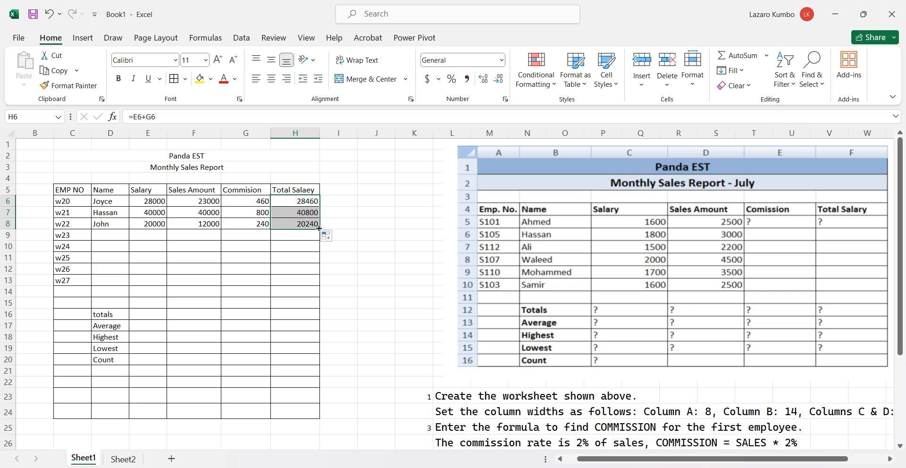
{"action": "left_click", "coordinate": [287, 214]}
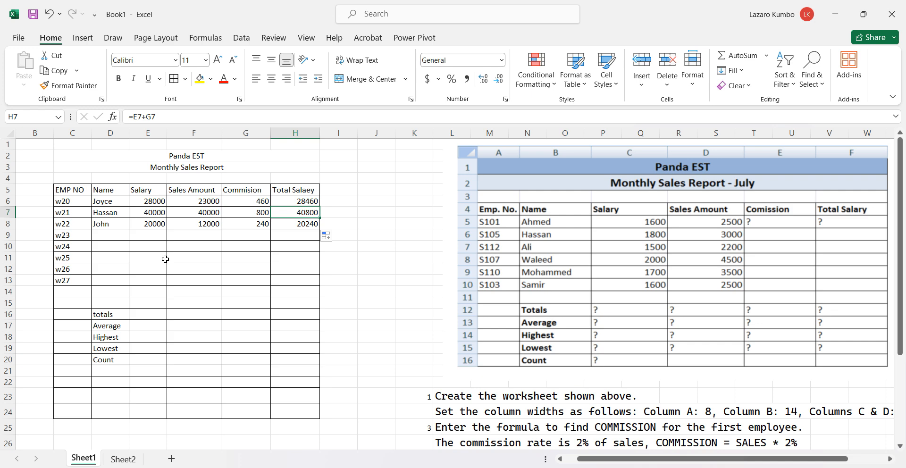
Review the numbered instructions below the sample report for the totals, average, highest, lowest and count formulas
{"action": "scroll", "coordinate": [165, 259], "scroll_direction": "down", "scroll_amount": 6}
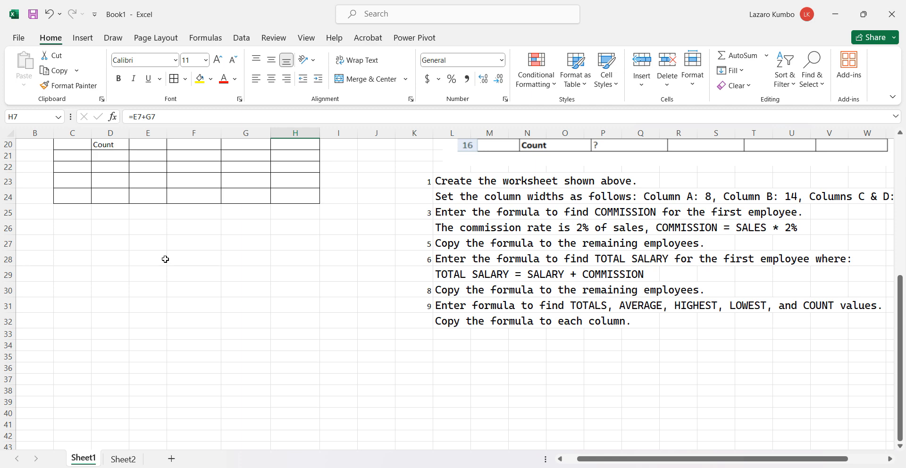
{"action": "scroll", "coordinate": [165, 259], "scroll_direction": "down", "scroll_amount": 1}
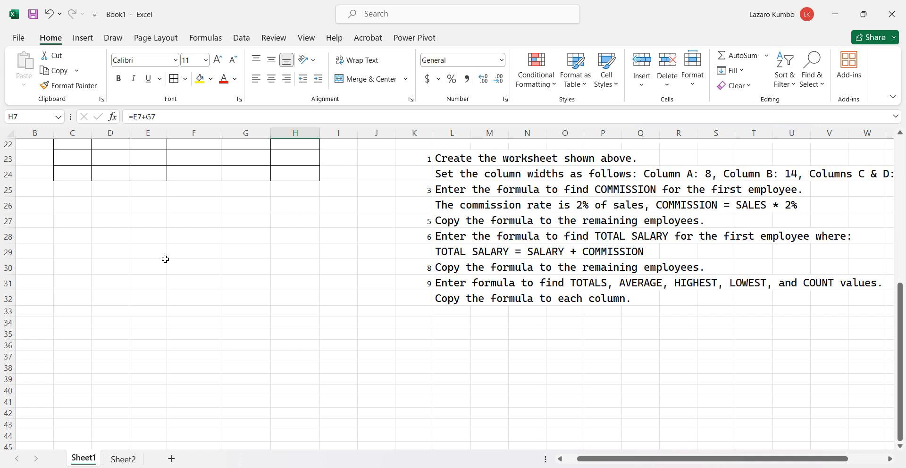
{"action": "scroll", "coordinate": [165, 259], "scroll_direction": "right", "scroll_amount": 1}
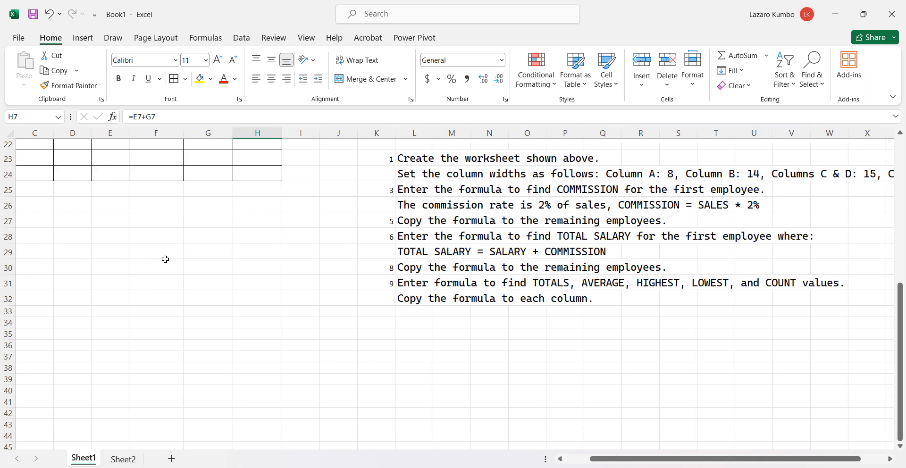
{"action": "scroll", "coordinate": [165, 259], "scroll_direction": "up", "scroll_amount": 4}
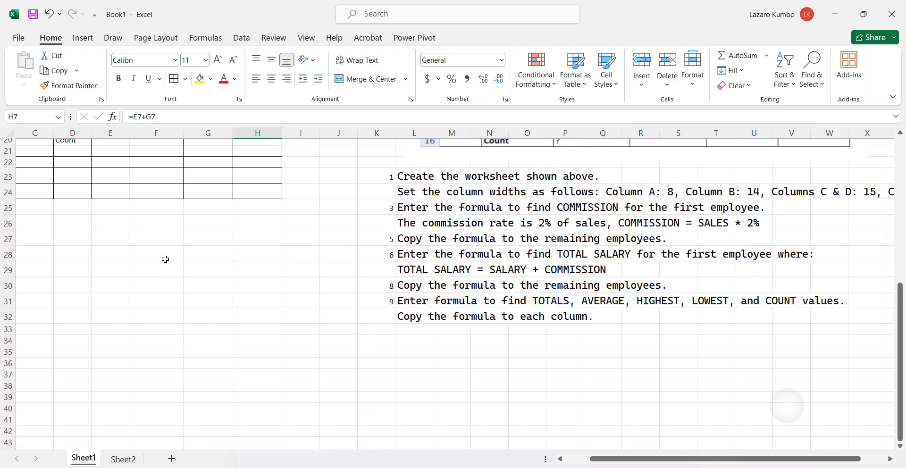
{"action": "scroll", "coordinate": [166, 259], "scroll_direction": "up", "scroll_amount": 2}
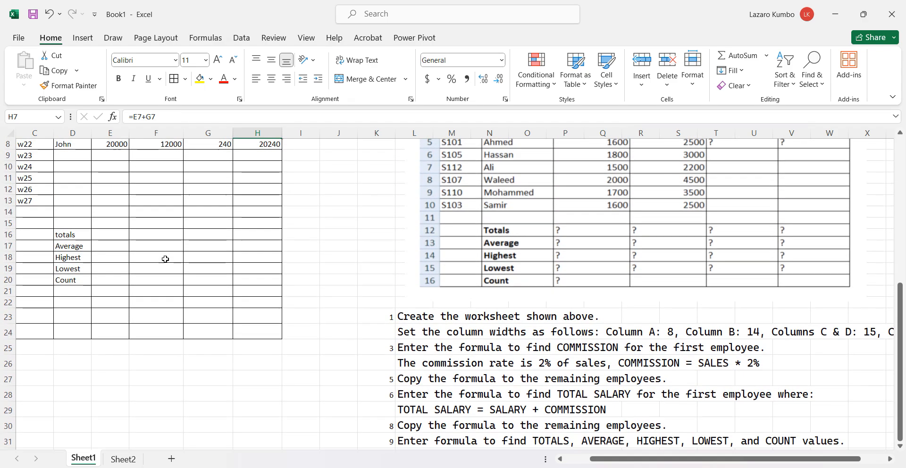
{"action": "scroll", "coordinate": [165, 259], "scroll_direction": "down", "scroll_amount": 3}
{"action": "scroll", "coordinate": [165, 259], "scroll_direction": "down", "scroll_amount": 3}
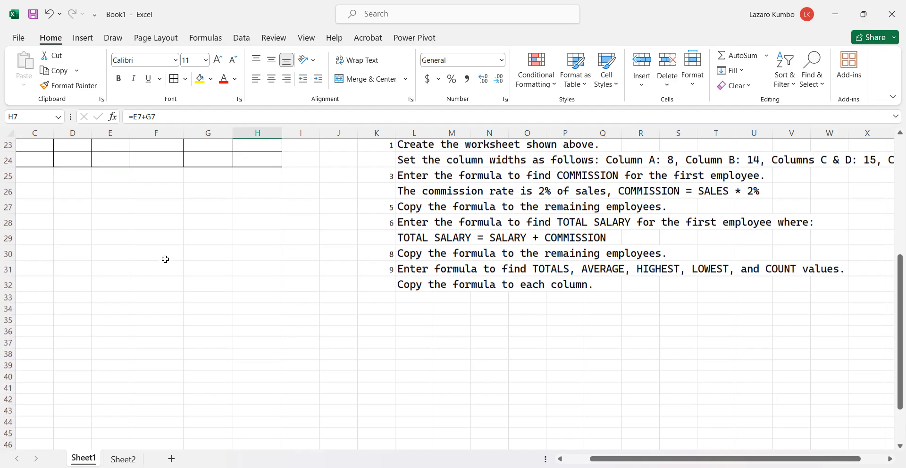
{"action": "scroll", "coordinate": [165, 259], "scroll_direction": "up", "scroll_amount": 5}
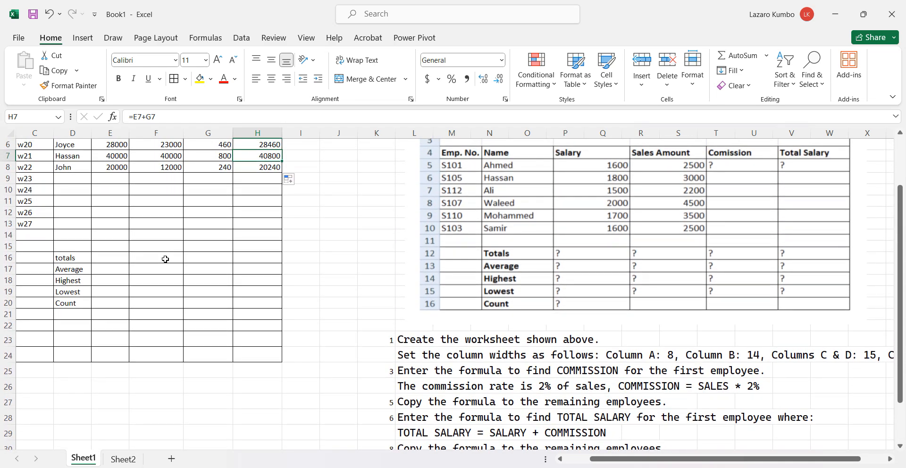
Calculate the salary total in cell E16 with the formula =SUM(E6:E8)
{"action": "left_click", "coordinate": [104, 260]}
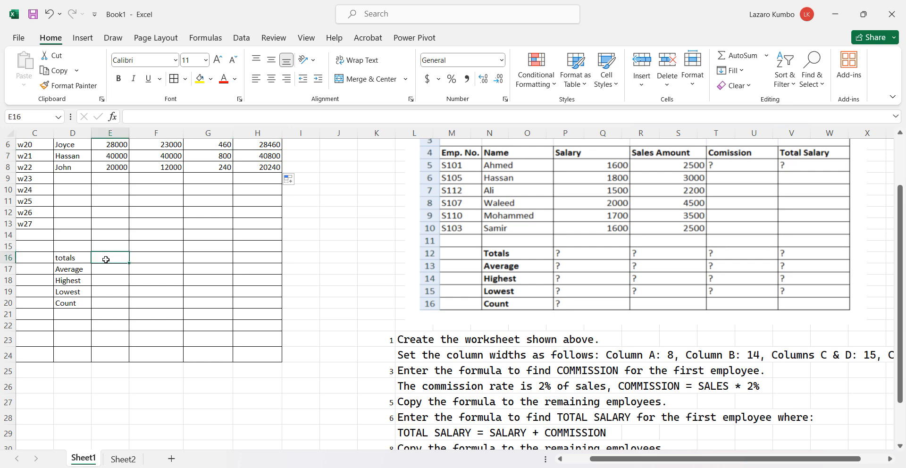
{"action": "type", "text": "="}
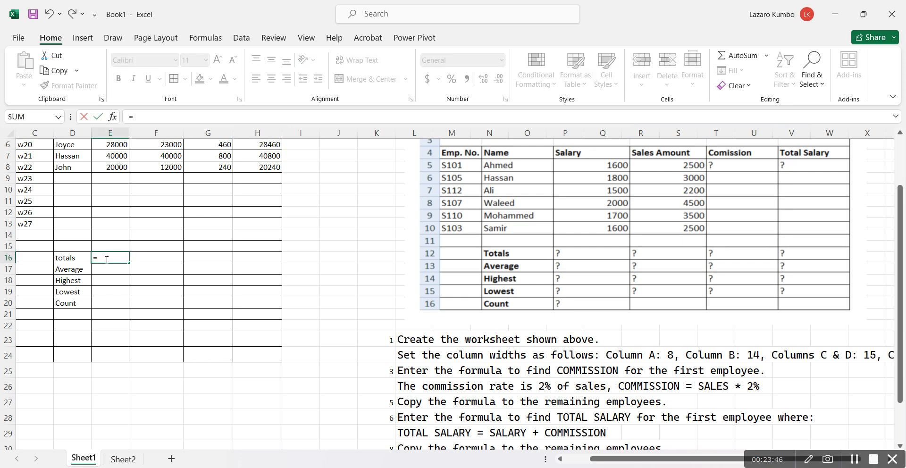
{"action": "scroll", "coordinate": [106, 260], "scroll_direction": "up", "scroll_amount": 1}
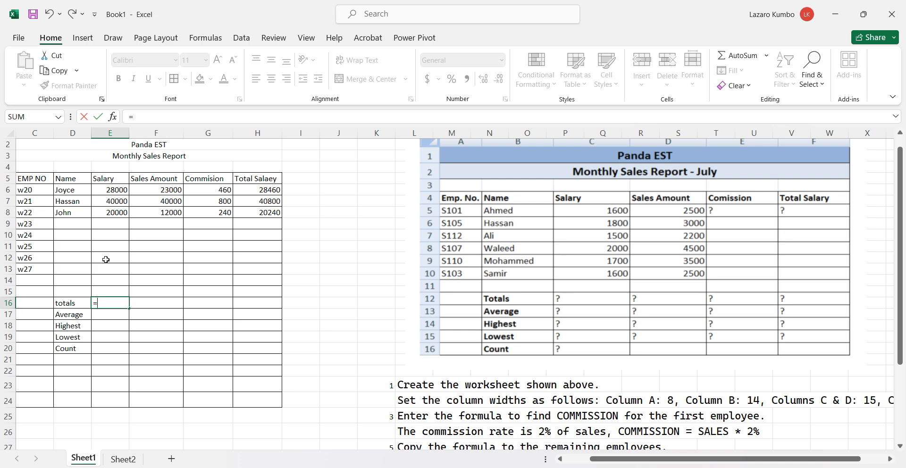
{"action": "type", "text": "s"}
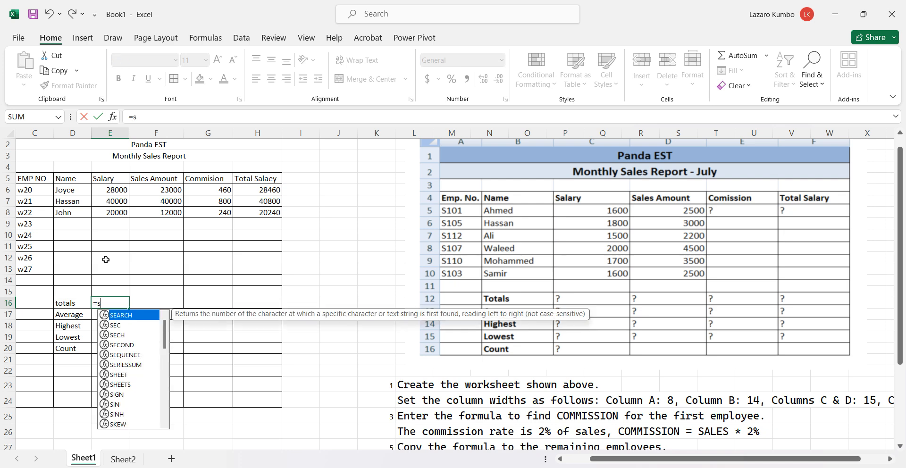
{"action": "type", "text": "u"}
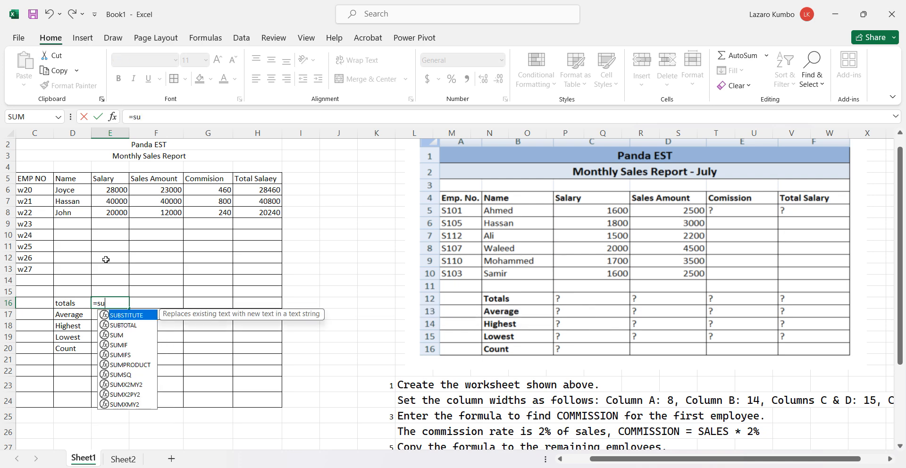
{"action": "type", "text": "m()"}
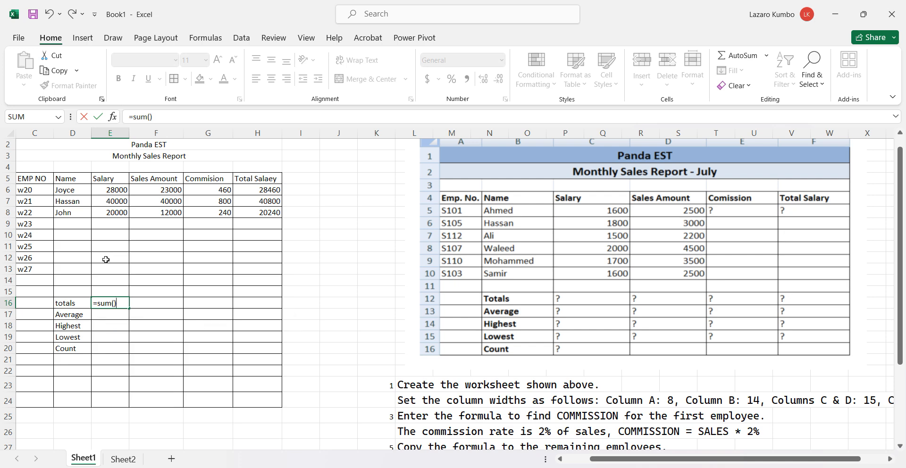
{"action": "left_click", "coordinate": [115, 302]}
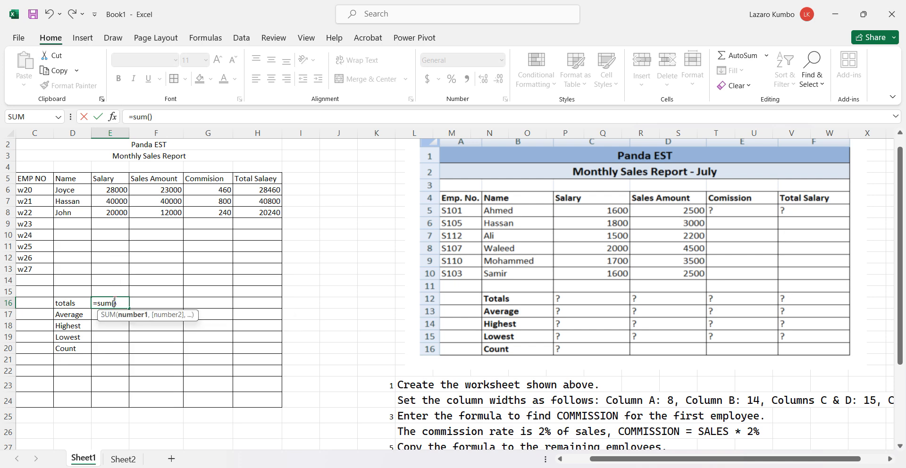
{"action": "left_click", "coordinate": [115, 188]}
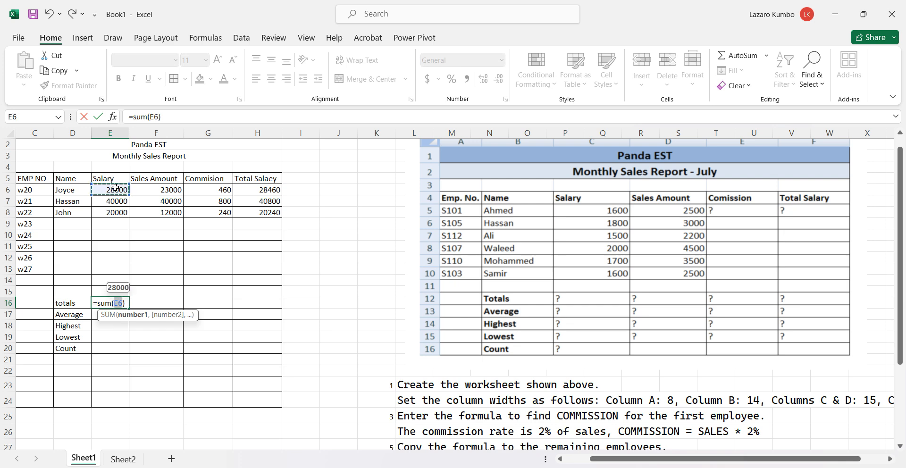
{"action": "left_click", "coordinate": [115, 188], "text": "shift"}
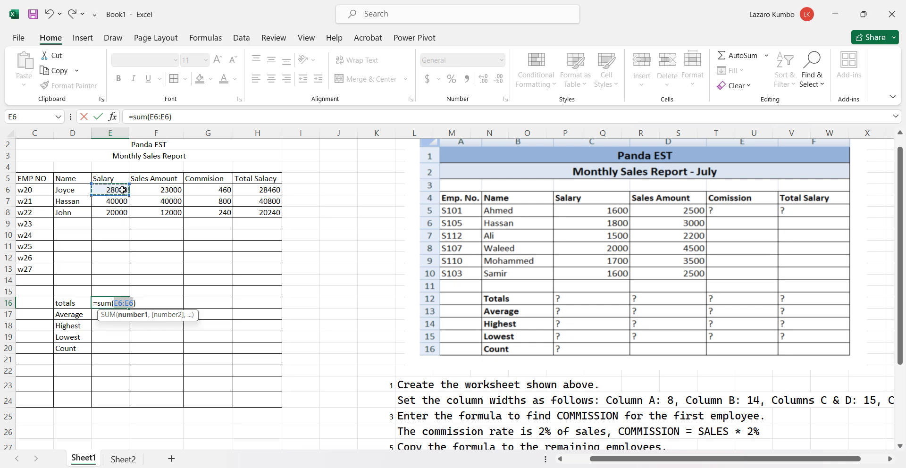
{"action": "left_click", "coordinate": [118, 214], "text": "shift"}
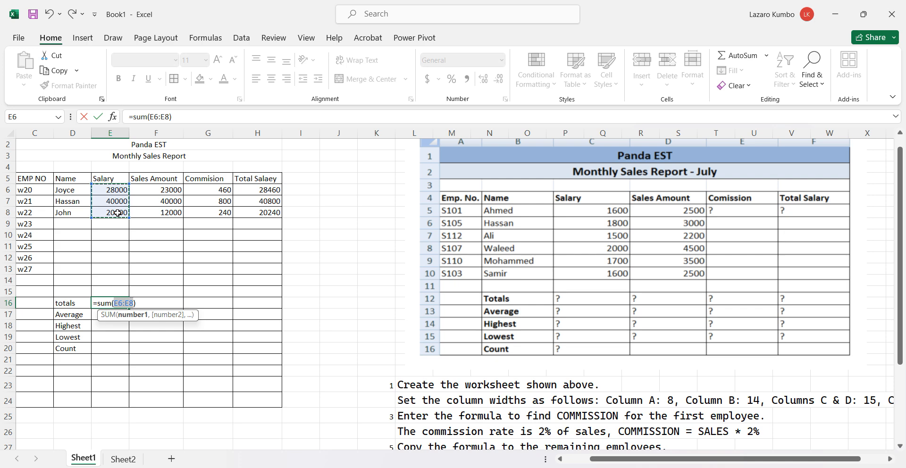
{"action": "key", "text": "Return"}
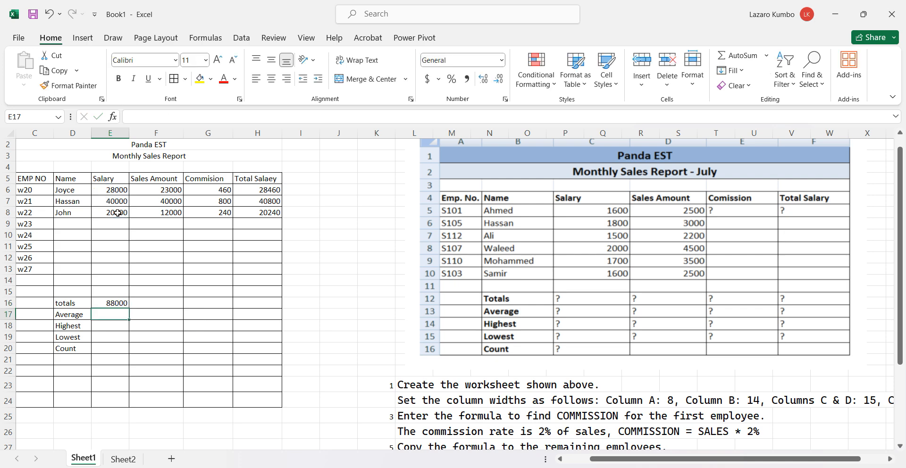
Copy the totals formula from E16 across to the sales amount, commission and total salary columns in F16:H16
{"action": "left_click", "coordinate": [117, 303]}
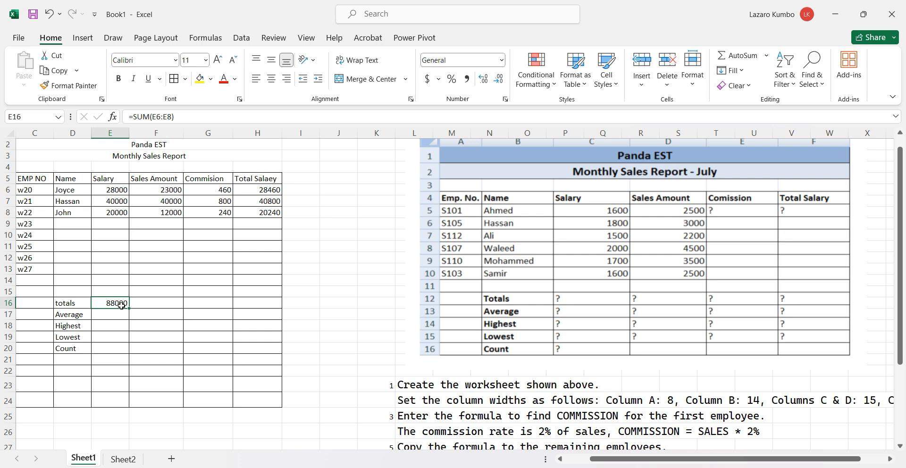
{"action": "left_click_drag", "start_coordinate": [129, 309], "coordinate": [260, 304]}
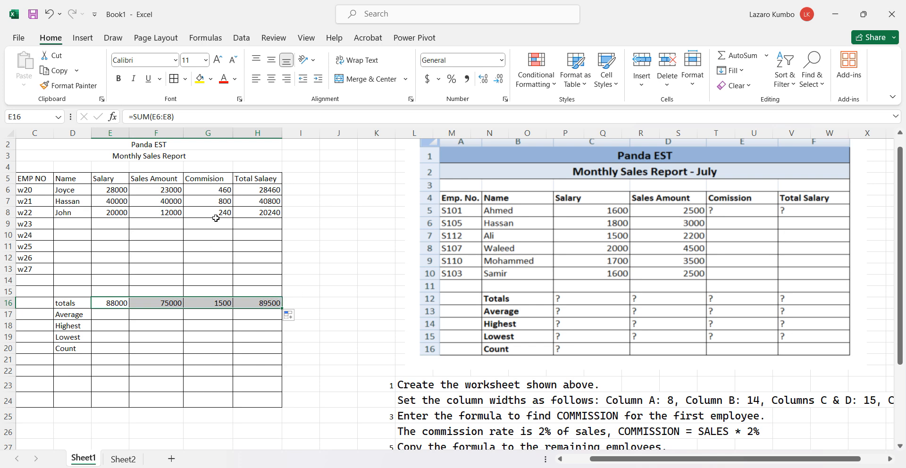
{"action": "left_click", "coordinate": [143, 317]}
Calculate the average salary in cell E17 with the formula =AVERAGE(E6:E8) and copy it across to F17:H17
{"action": "left_click", "coordinate": [116, 313]}
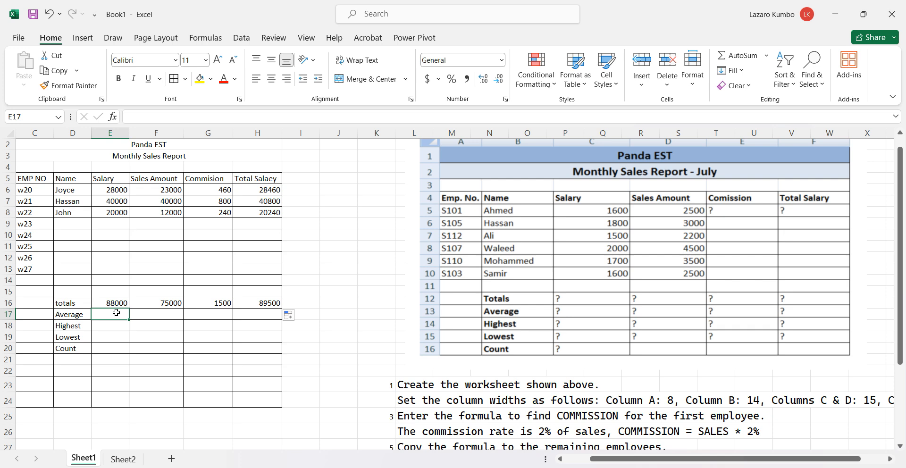
{"action": "type", "text": "="}
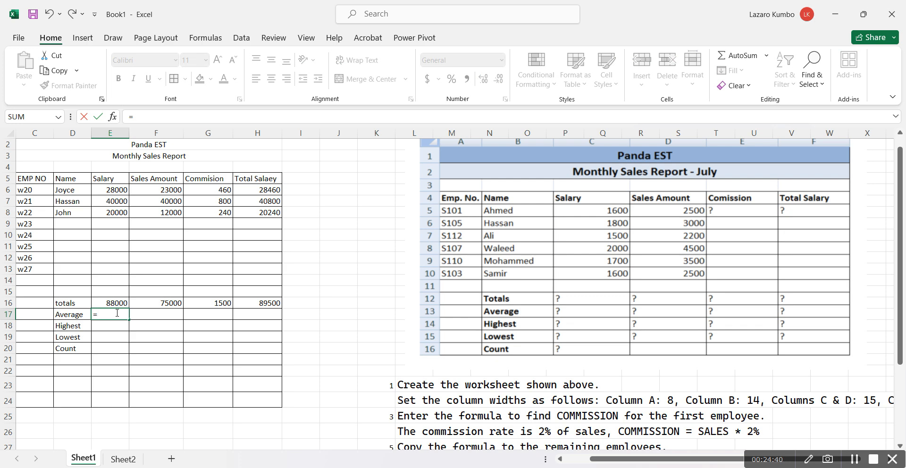
{"action": "type", "text": "A"}
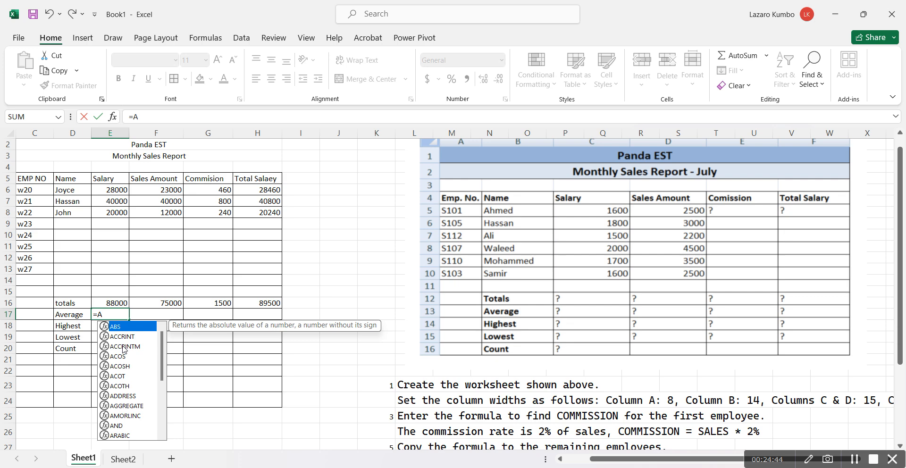
{"action": "type", "text": "v"}
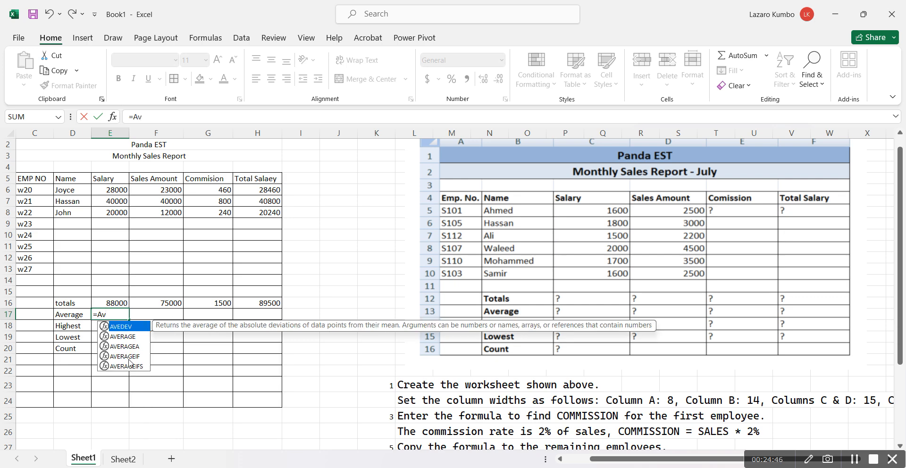
{"action": "left_click", "coordinate": [124, 338]}
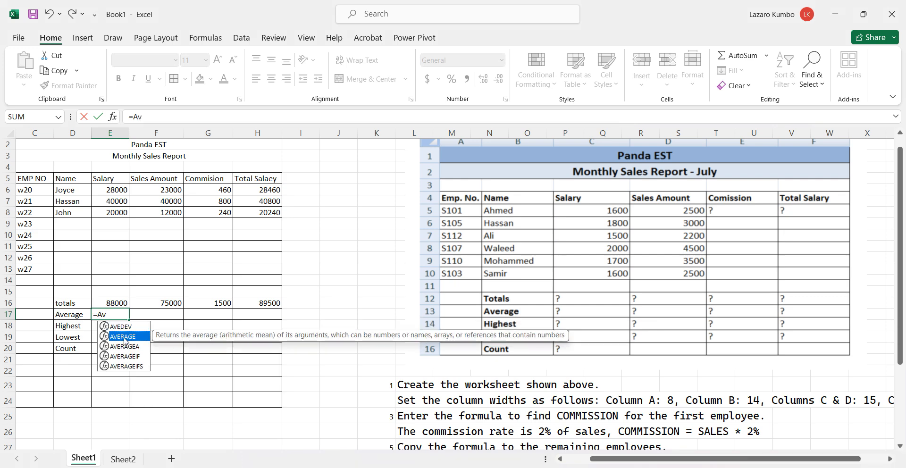
{"action": "double_click", "coordinate": [124, 338]}
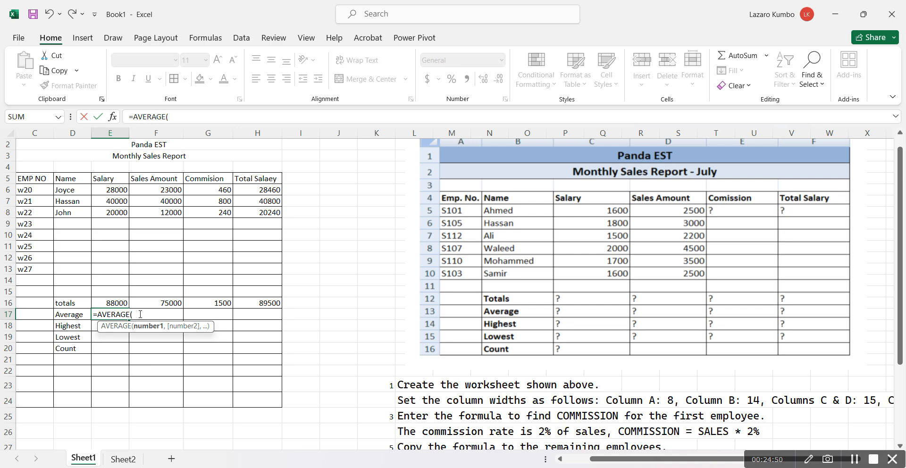
{"action": "left_click", "coordinate": [122, 190]}
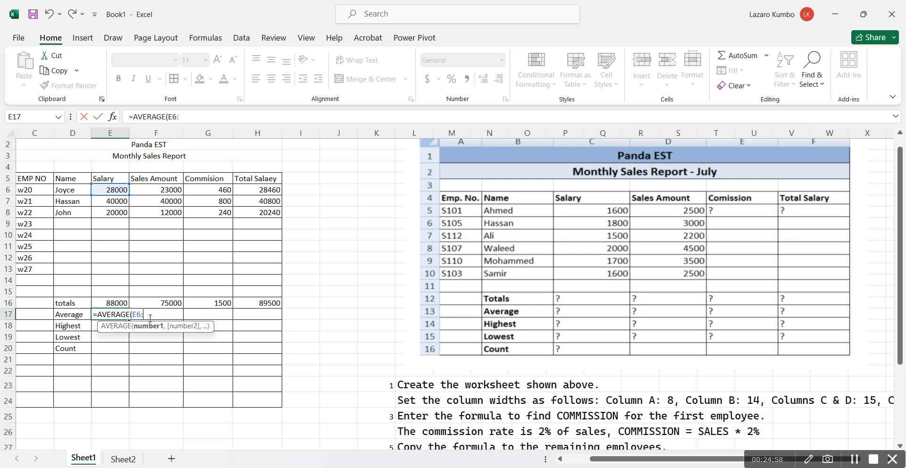
{"action": "left_click", "coordinate": [110, 215]}
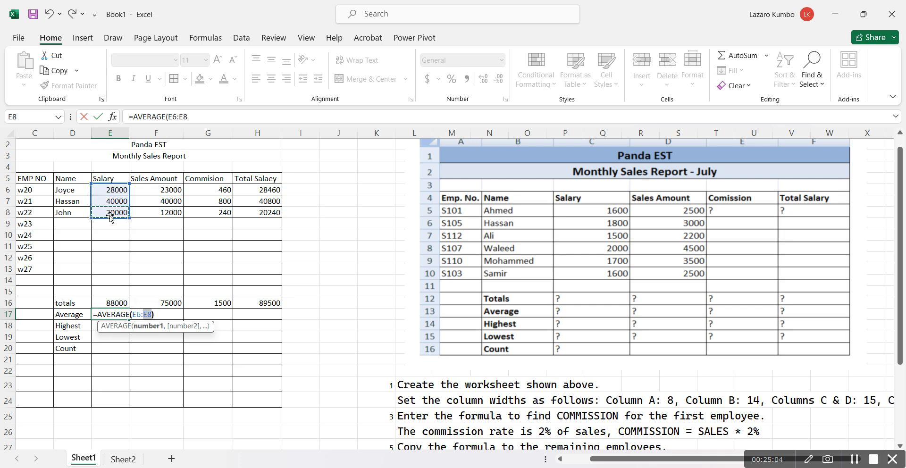
{"action": "type", "text": ")"}
{"action": "key", "text": "Return"}
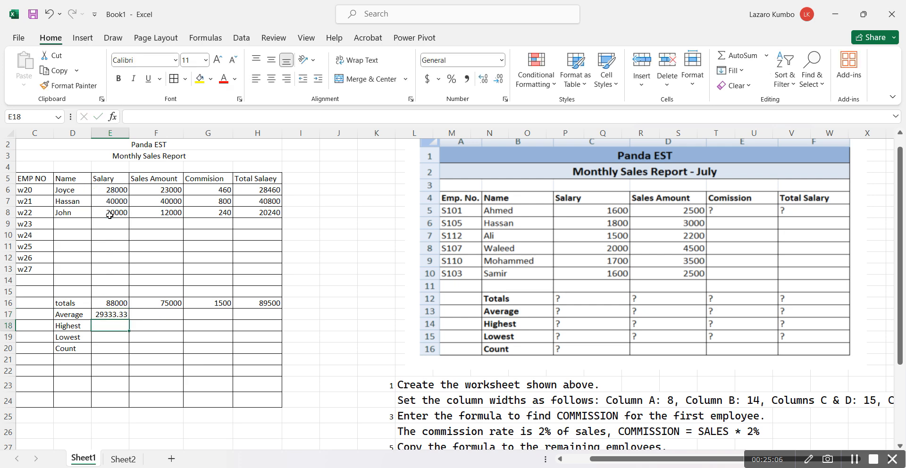
{"action": "left_click", "coordinate": [106, 314]}
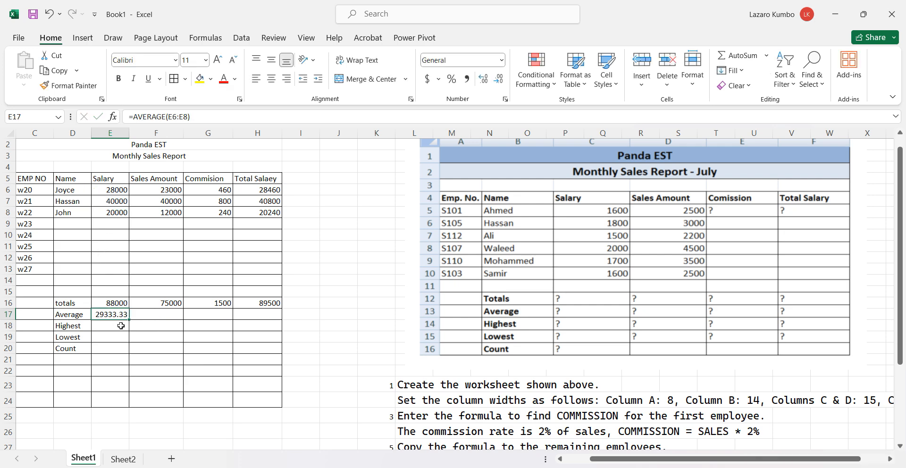
{"action": "left_click_drag", "start_coordinate": [129, 321], "coordinate": [263, 321]}
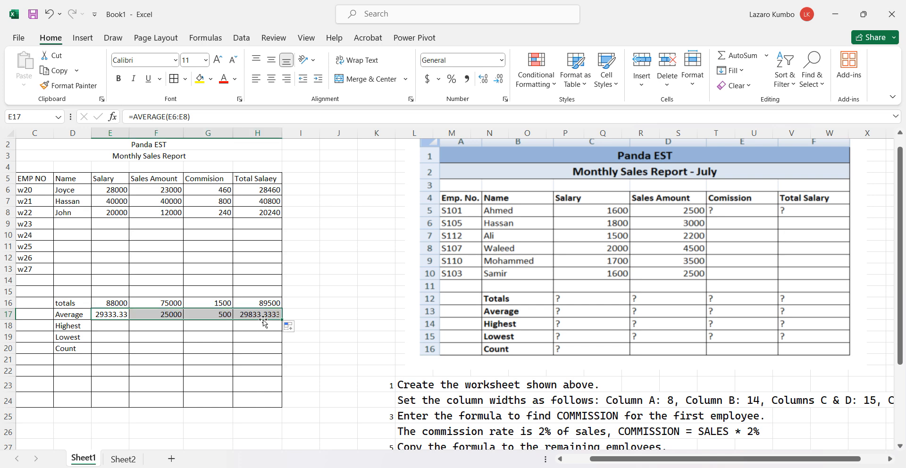
Calculate the highest salary in cell E18 with the formula =MAX(E6:E8) and copy it across to F18:H18
{"action": "left_click", "coordinate": [117, 324]}
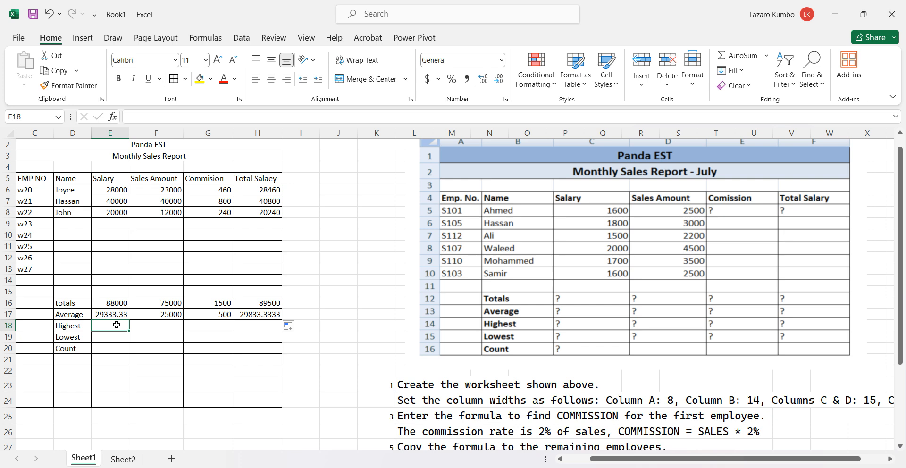
{"action": "type", "text": "="}
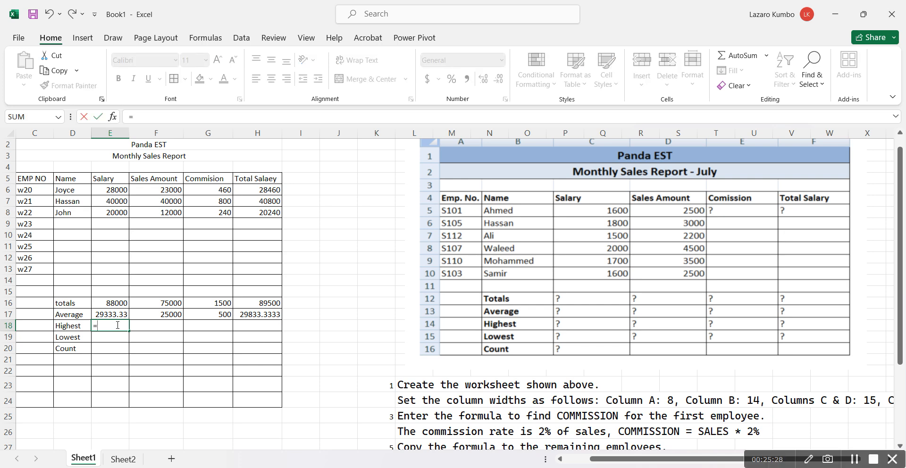
{"action": "type", "text": "ma"}
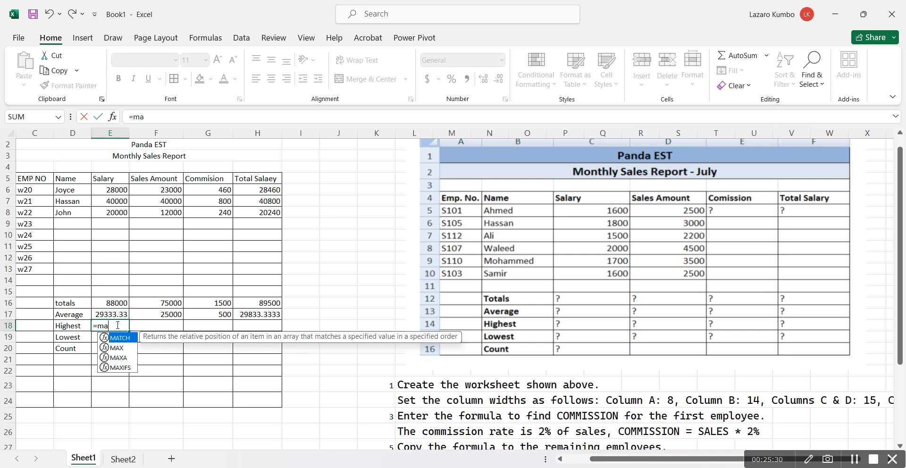
{"action": "type", "text": "x"}
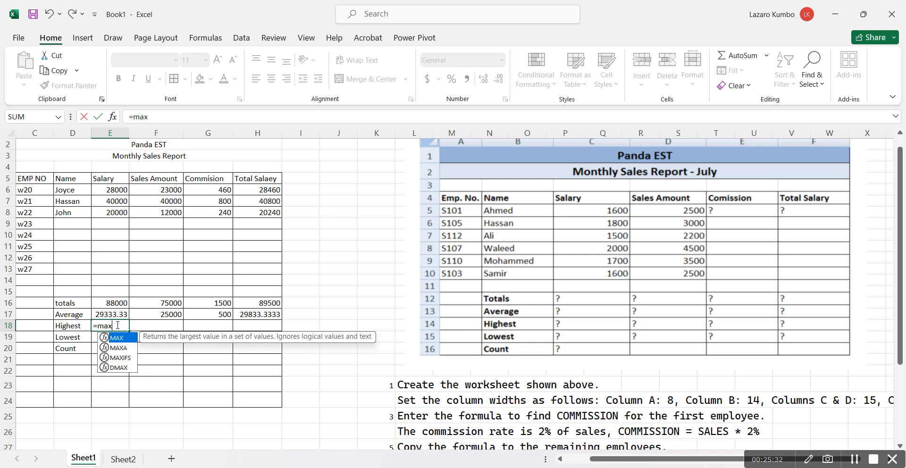
{"action": "type", "text": ")_"}
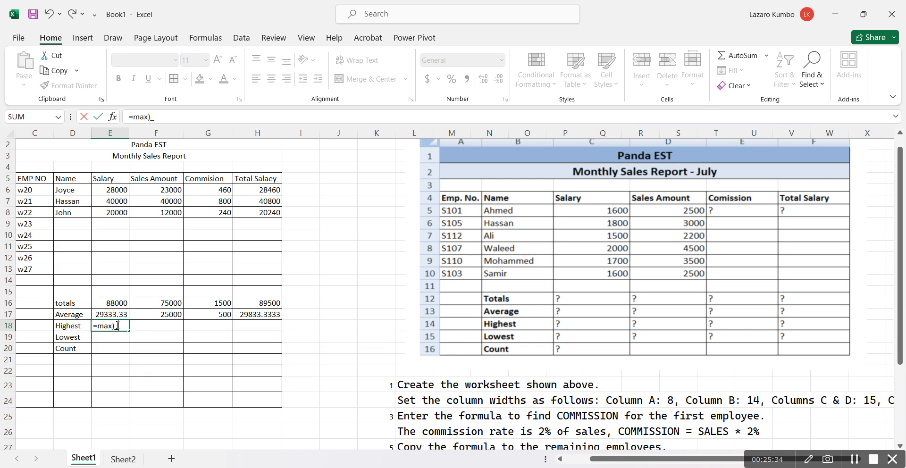
{"action": "key", "text": "BackSpace"}
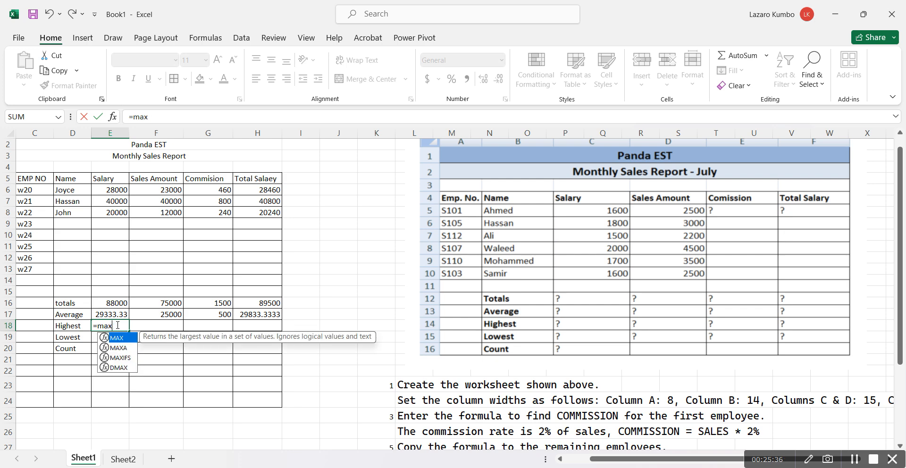
{"action": "type", "text": "()"}
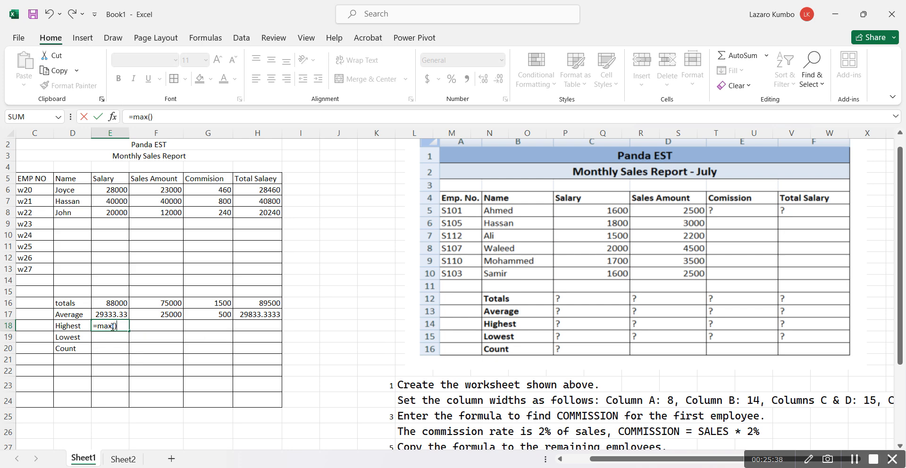
{"action": "left_click", "coordinate": [119, 191]}
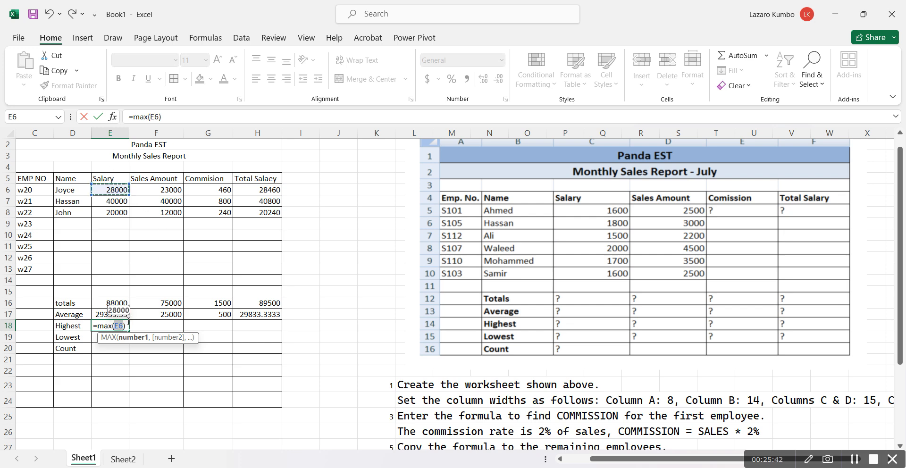
{"action": "left_click", "coordinate": [123, 326]}
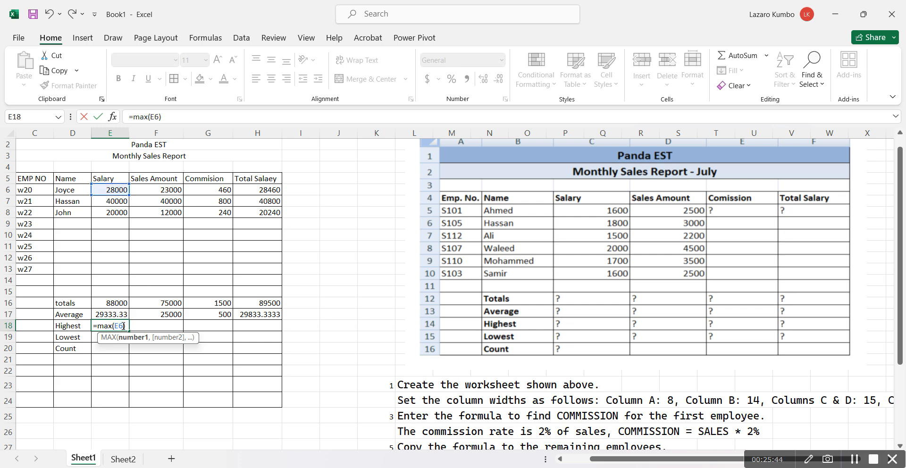
{"action": "type", "text": ":"}
{"action": "left_click", "coordinate": [123, 215]}
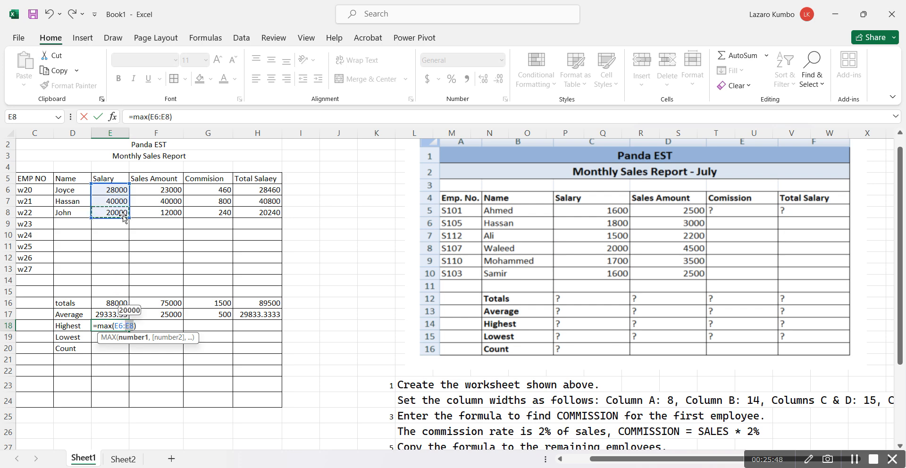
{"action": "key", "text": "Return"}
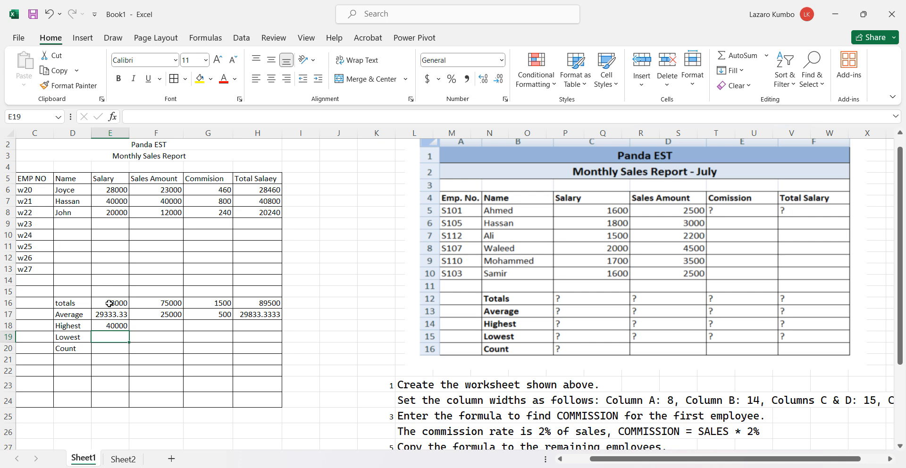
{"action": "left_click", "coordinate": [109, 325]}
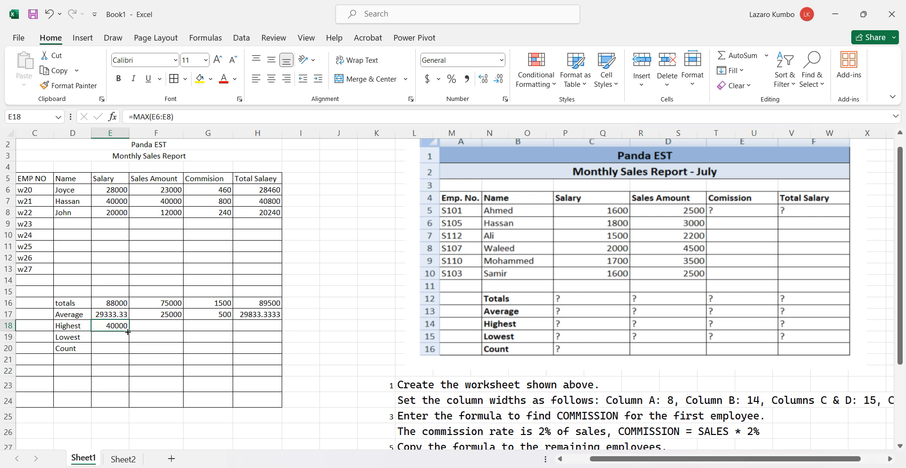
{"action": "left_click_drag", "start_coordinate": [128, 332], "coordinate": [266, 334]}
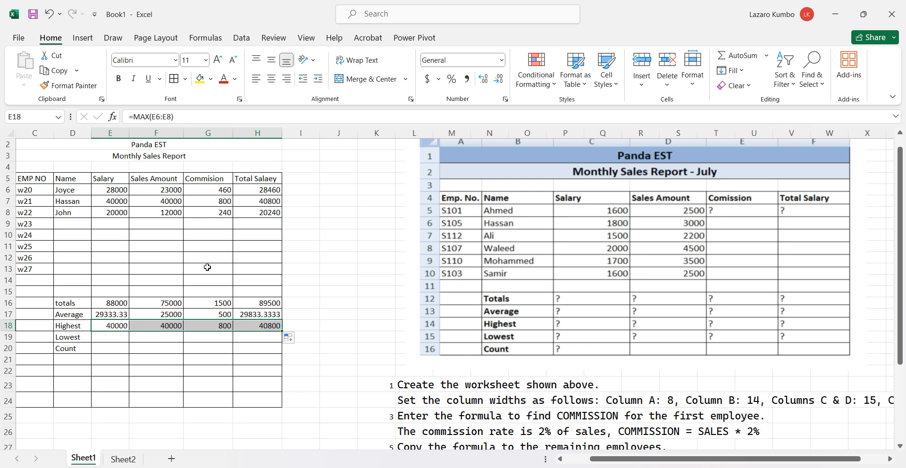
Calculate the lowest salary in cell E19 with the formula =MIN(E6:E8) and copy it across to F19:H19
{"action": "left_click", "coordinate": [114, 338]}
{"action": "type", "text": "="}
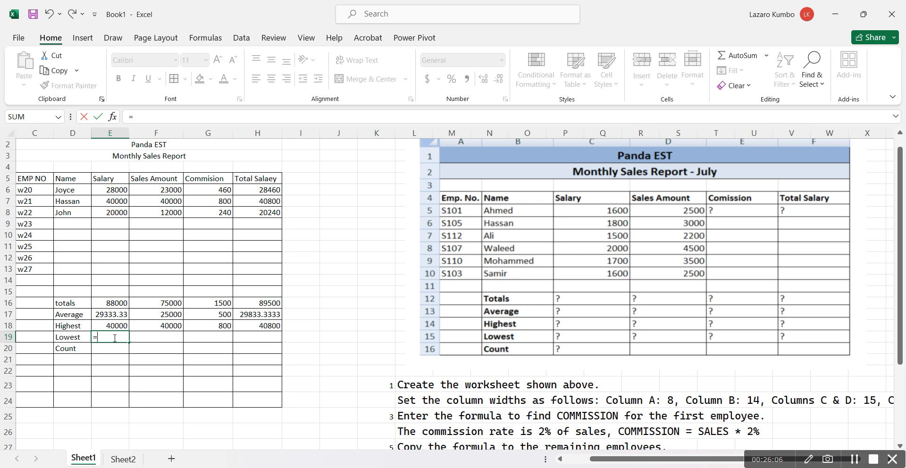
{"action": "type", "text": "mi"}
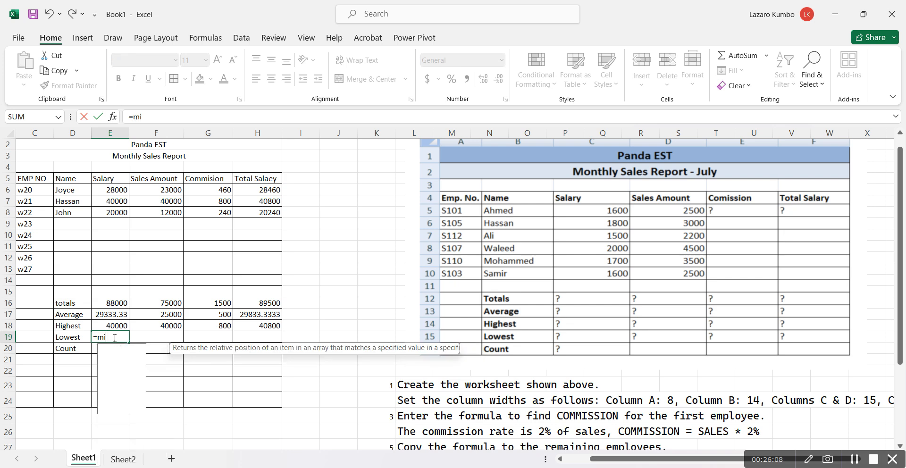
{"action": "type", "text": "n"}
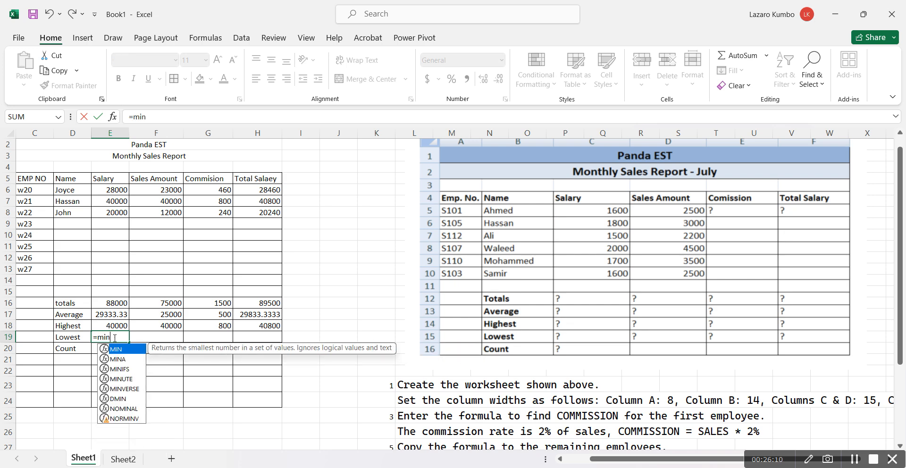
{"action": "type", "text": "()"}
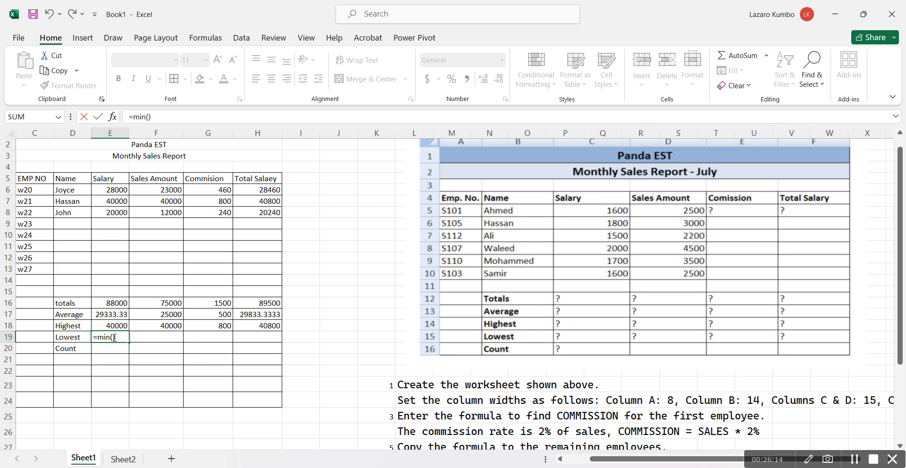
{"action": "left_click", "coordinate": [114, 189]}
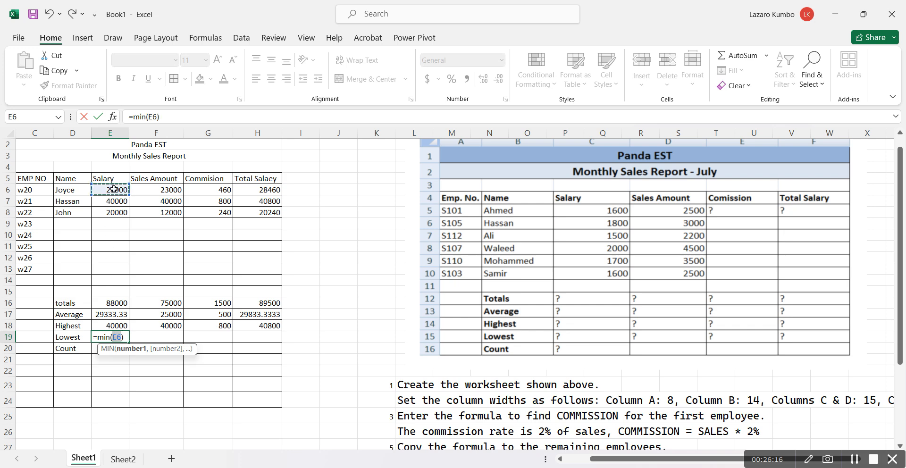
{"action": "left_click", "coordinate": [121, 338]}
{"action": "type", "text": ":"}
{"action": "left_click", "coordinate": [117, 216]}
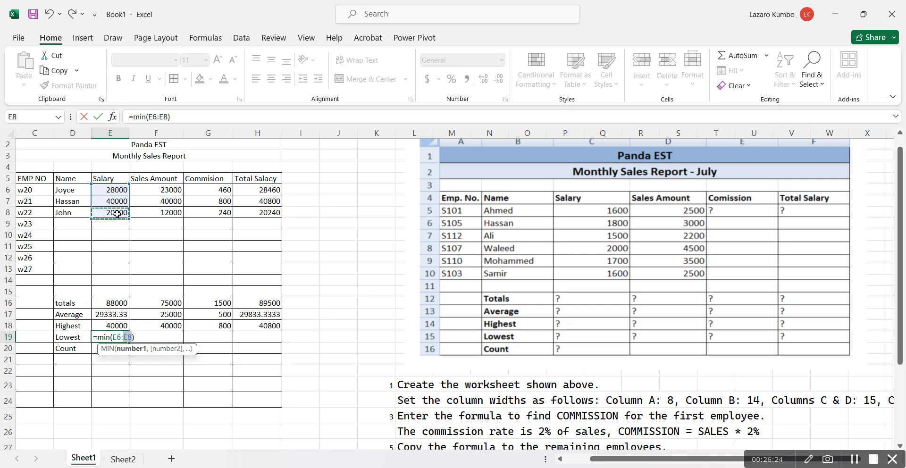
{"action": "key", "text": "Return"}
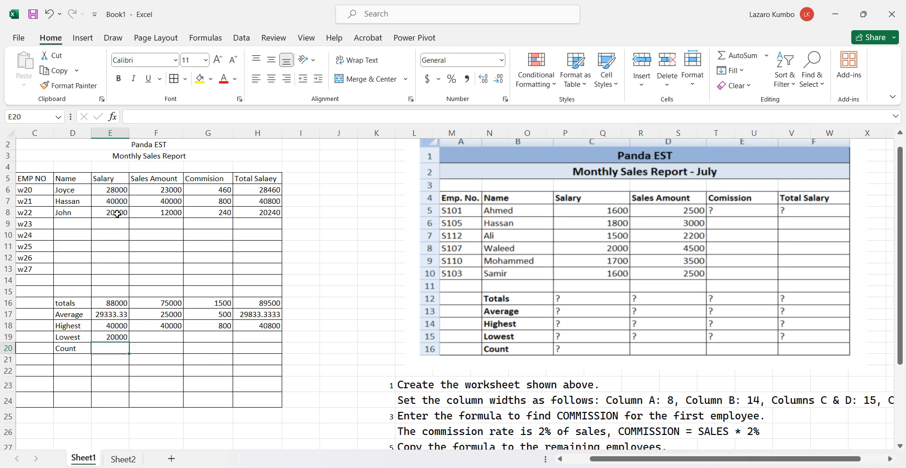
{"action": "left_click", "coordinate": [107, 339]}
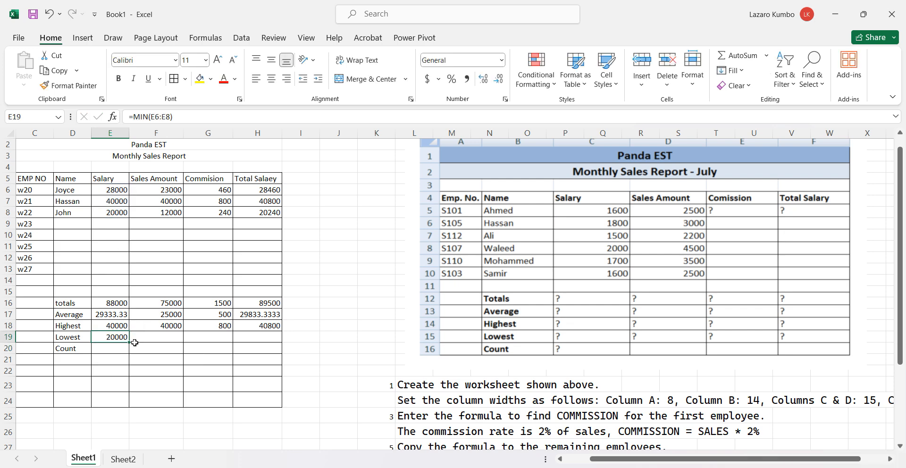
{"action": "left_click_drag", "start_coordinate": [129, 342], "coordinate": [269, 336]}
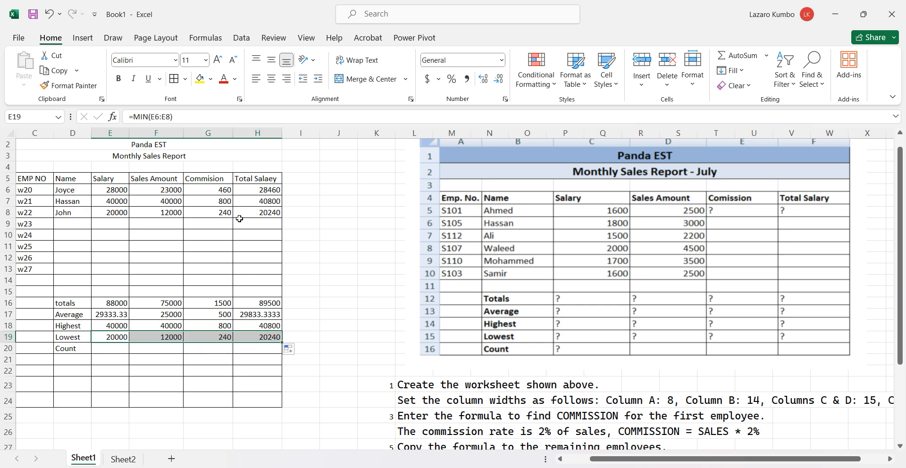
Count the salary entries in cell E20 with the formula =COUNT(E6:E8) and copy it across to F20:H20
{"action": "left_click", "coordinate": [108, 351]}
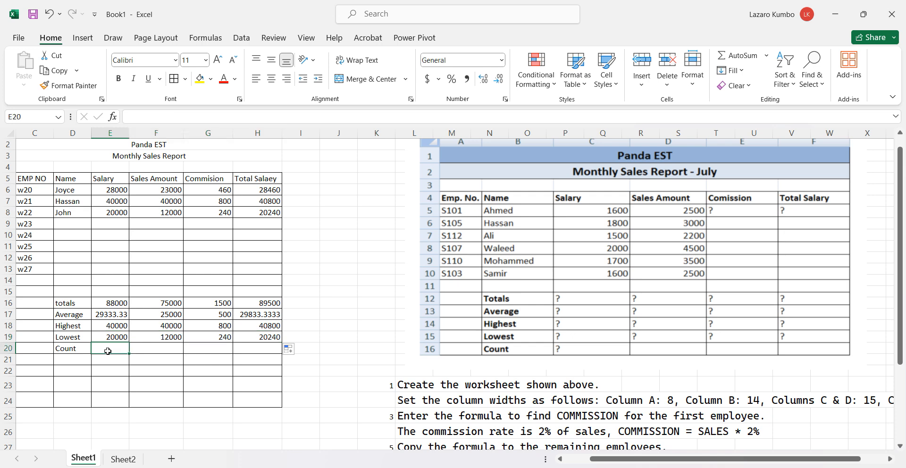
{"action": "type", "text": "_"}
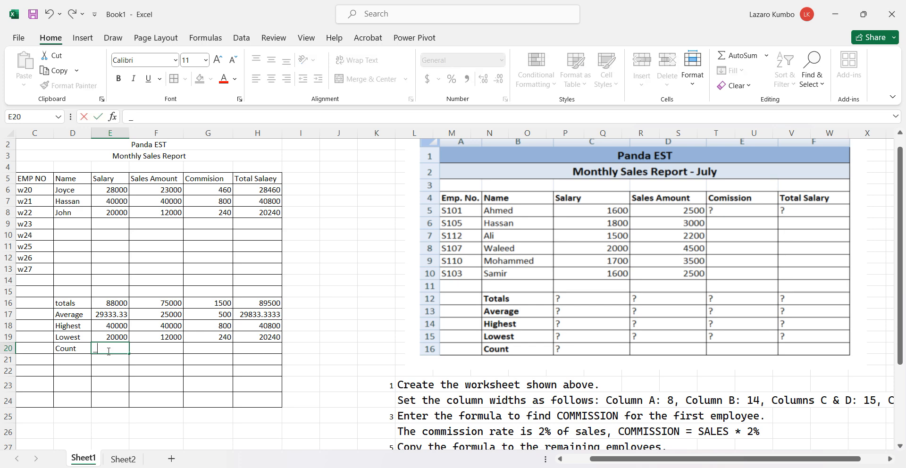
{"action": "type", "text": "+"}
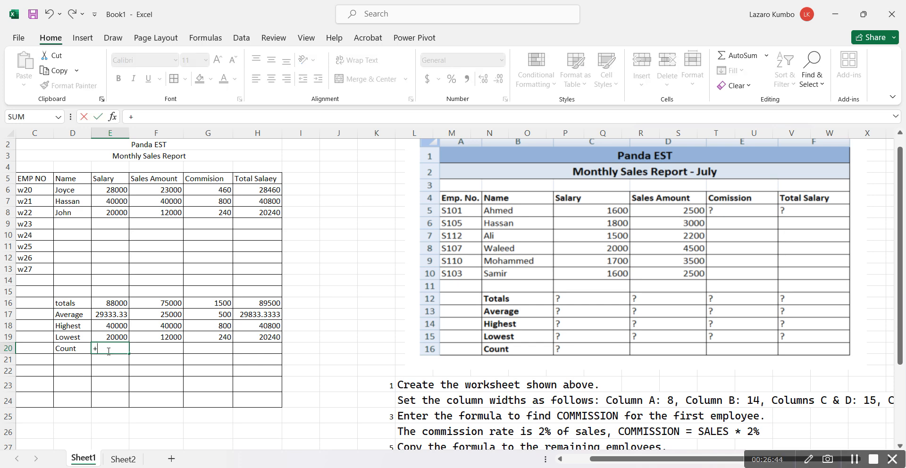
{"action": "key", "text": "BackSpace"}
{"action": "type", "text": "=cou"}
{"action": "type", "text": "n"}
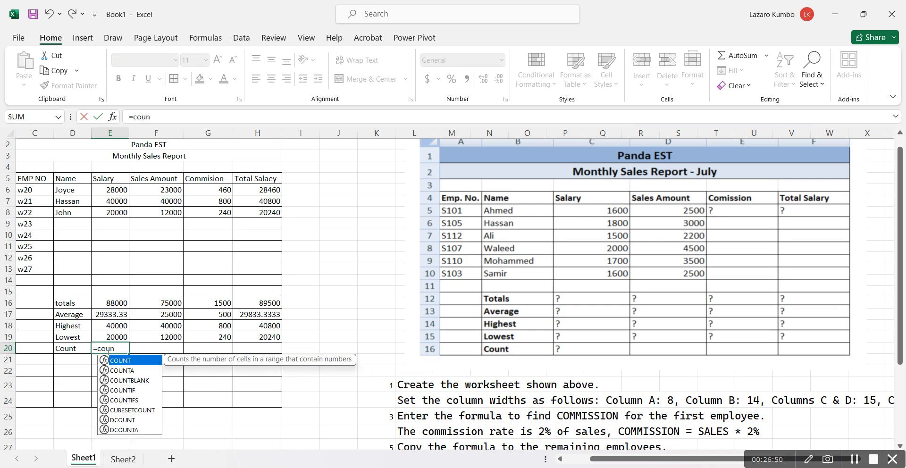
{"action": "type", "text": "t()"}
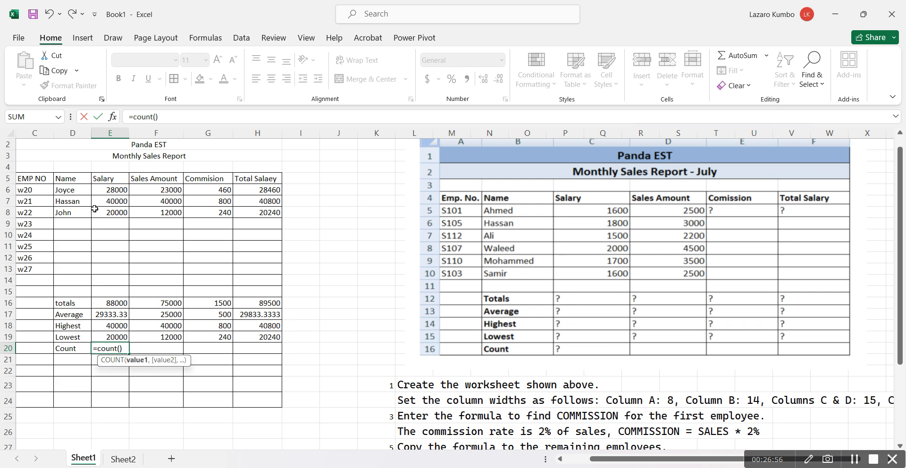
{"action": "left_click", "coordinate": [104, 191]}
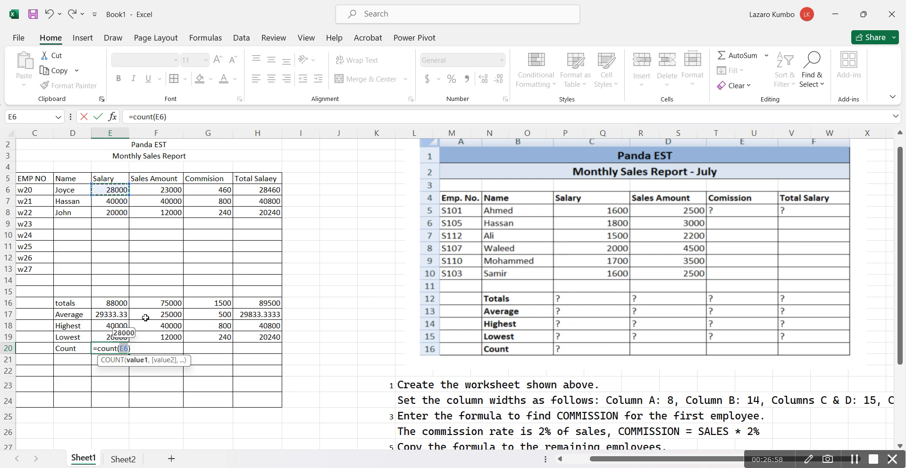
{"action": "type", "text": ">"}
{"action": "key", "text": "BackSpace"}
{"action": "type", "text": ":"}
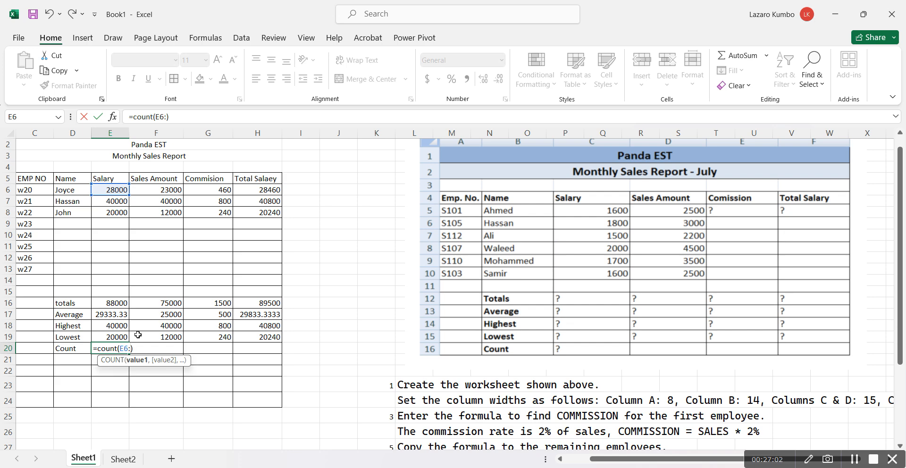
{"action": "left_click", "coordinate": [115, 212]}
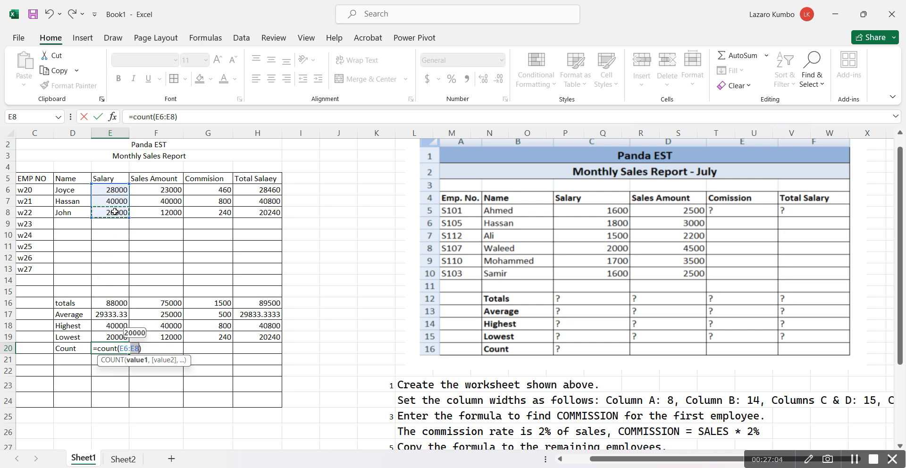
{"action": "key", "text": "Return"}
{"action": "left_click", "coordinate": [113, 348]}
{"action": "left_click_drag", "start_coordinate": [129, 354], "coordinate": [263, 347]}
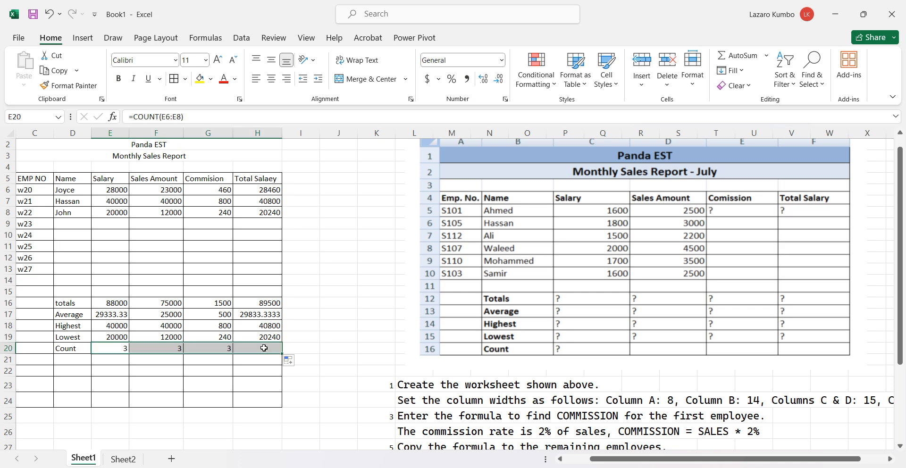